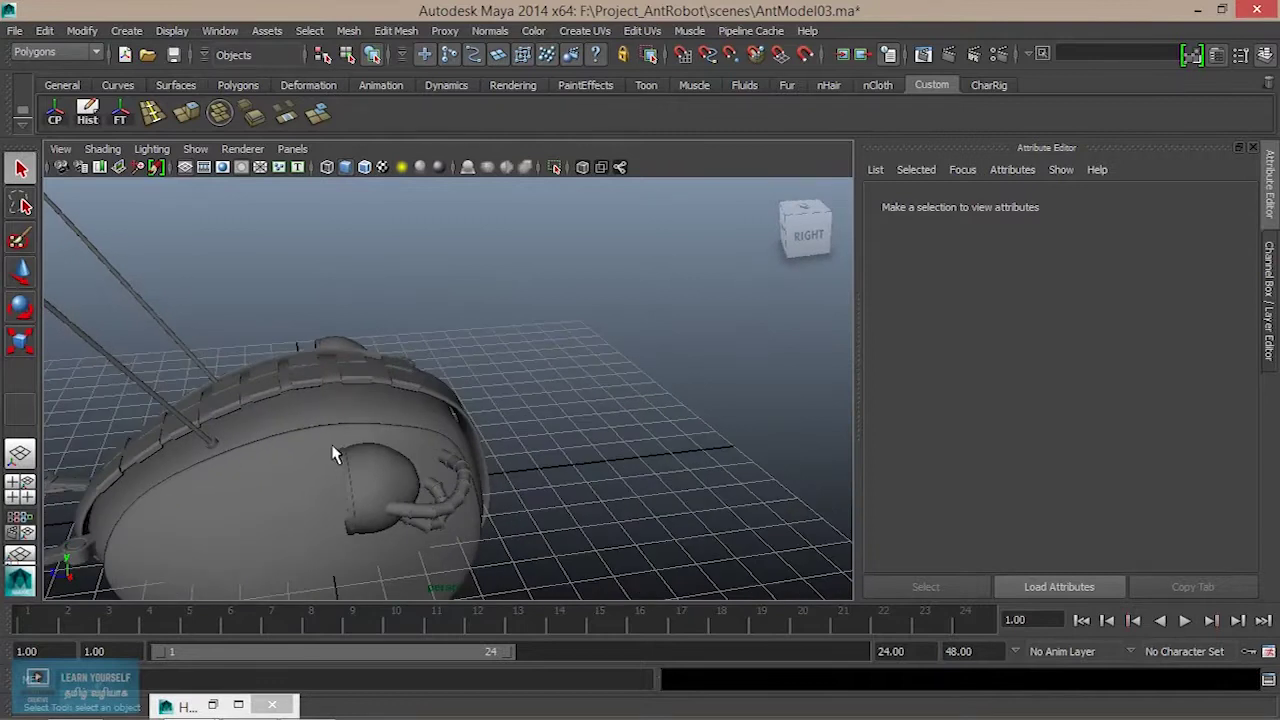
Create a polygon cube and move it back along Z to just behind the ant robot's head.
{"action": "middle_click_drag", "start_coordinate": [453, 486], "coordinate": [434, 400], "text": "alt"}
{"action": "left_click_drag", "start_coordinate": [434, 400], "coordinate": [349, 411], "text": "alt"}
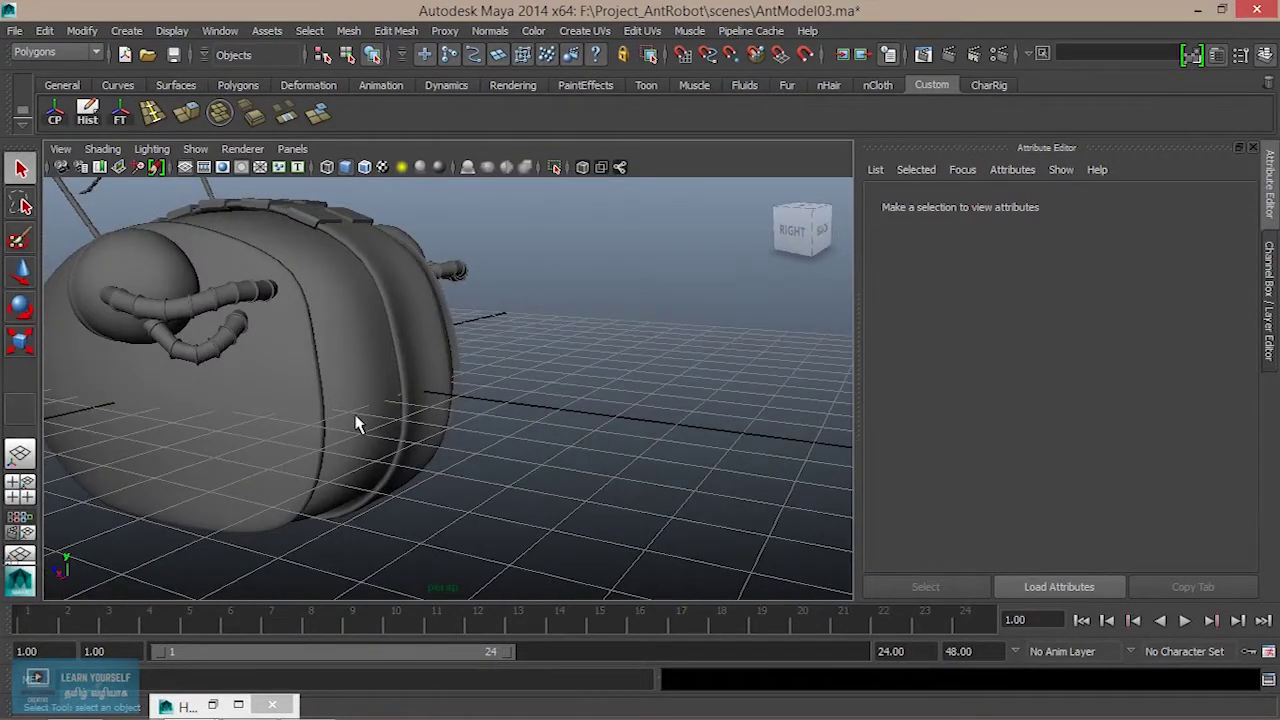
{"action": "left_click", "coordinate": [232, 87]}
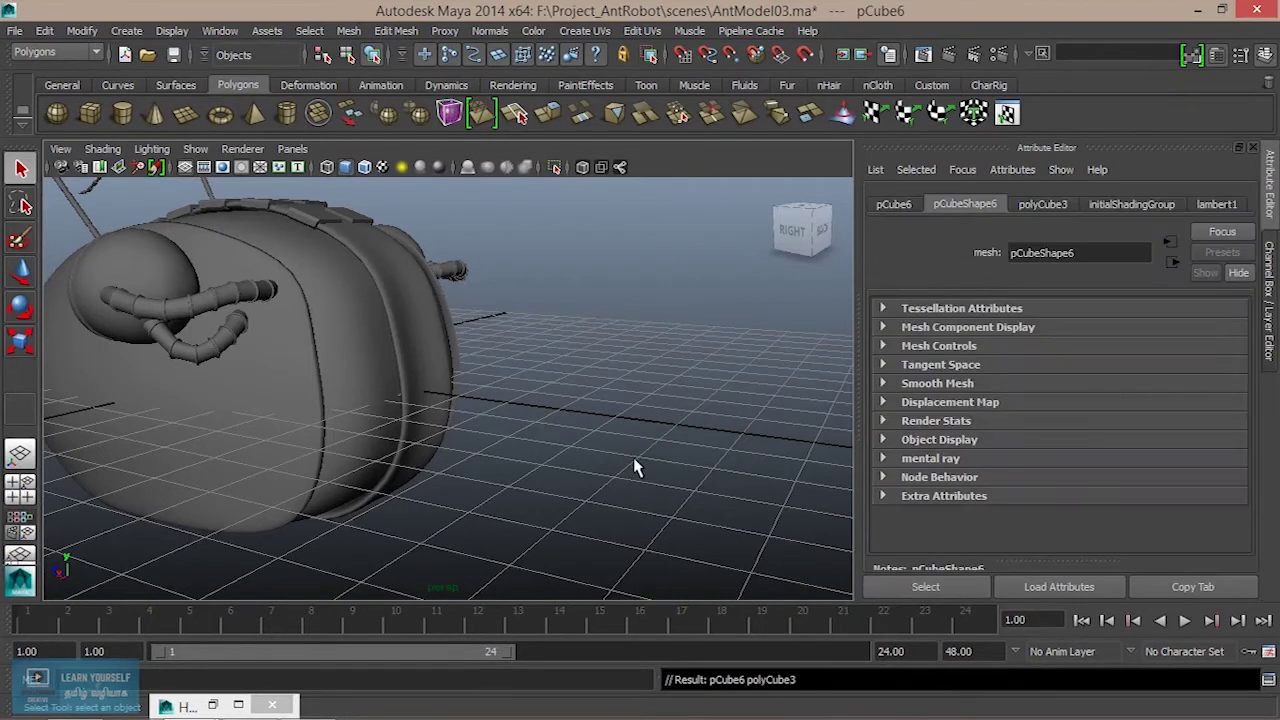
{"action": "right_click_drag", "start_coordinate": [633, 461], "coordinate": [369, 470], "text": "alt"}
{"action": "left_click_drag", "start_coordinate": [369, 470], "coordinate": [434, 489], "text": "alt"}
{"action": "key", "text": "w"}
{"action": "left_click", "coordinate": [330, 404]}
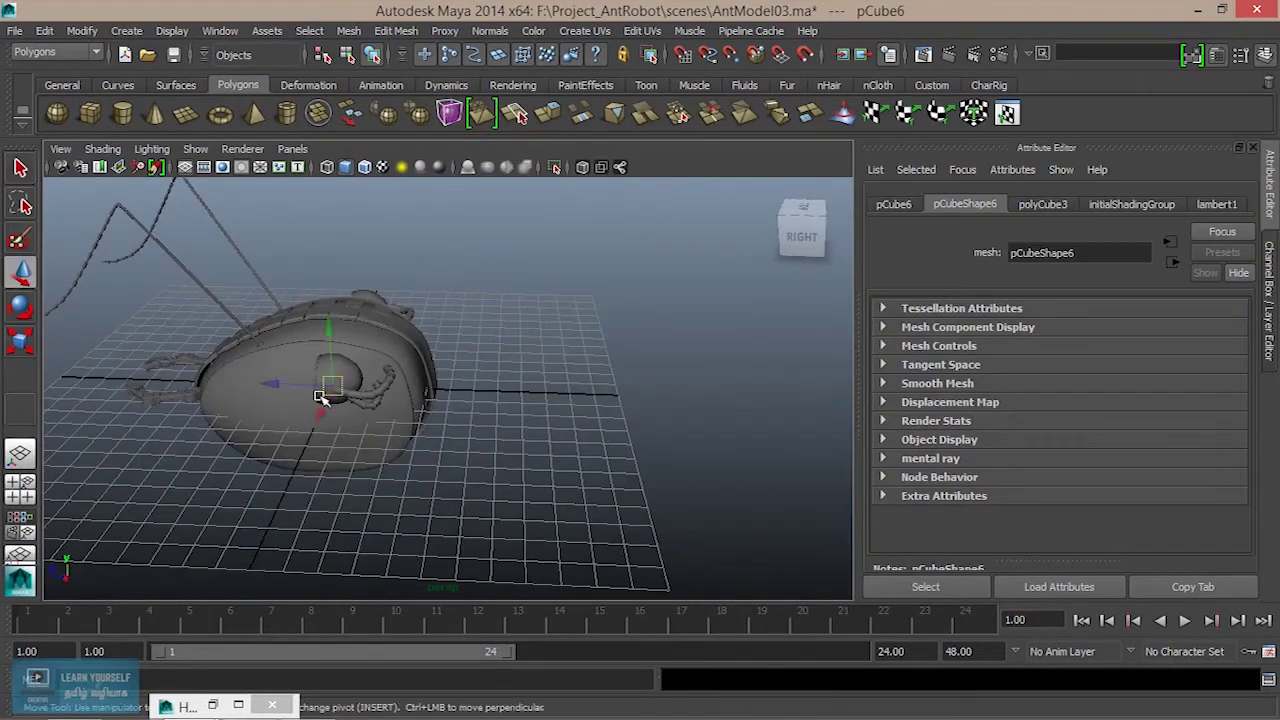
{"action": "left_click_drag", "start_coordinate": [268, 384], "coordinate": [594, 434]}
Stretch the cube lengthwise to a Z scale of about 13.09 and position its front end just behind the head.
{"action": "key", "text": "r"}
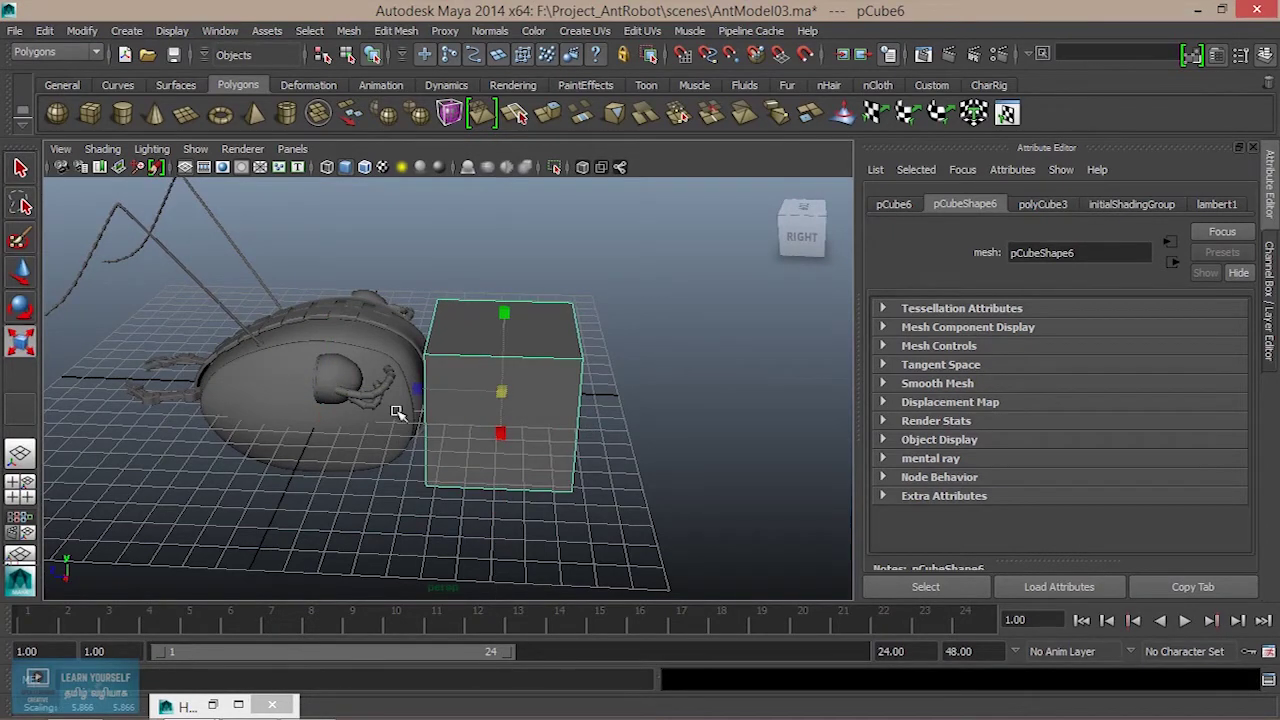
{"action": "left_click_drag", "start_coordinate": [413, 390], "coordinate": [303, 389]}
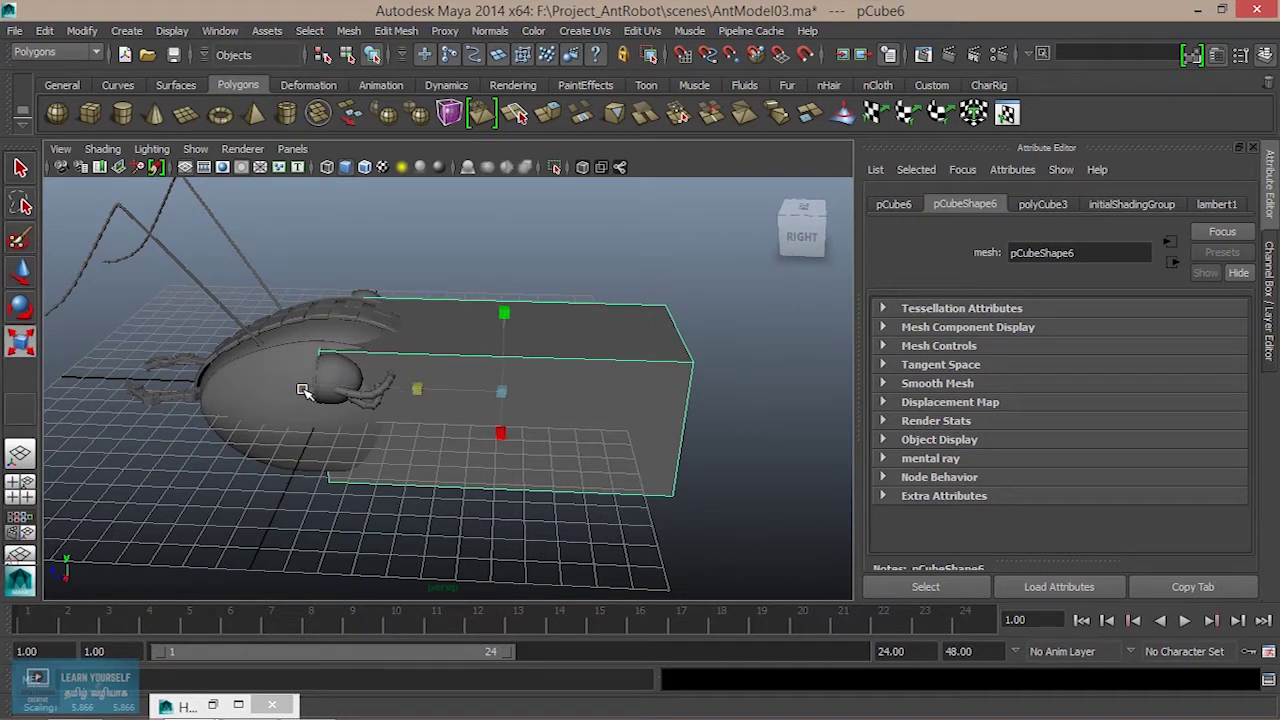
{"action": "key", "text": "w"}
{"action": "left_click_drag", "start_coordinate": [449, 391], "coordinate": [545, 507]}
{"action": "scroll", "coordinate": [534, 428], "scroll_direction": "down", "scroll_amount": 5}
{"action": "right_click_drag", "start_coordinate": [523, 477], "coordinate": [650, 545], "text": "alt"}
{"action": "middle_click_drag", "start_coordinate": [650, 545], "coordinate": [507, 545], "text": "alt"}
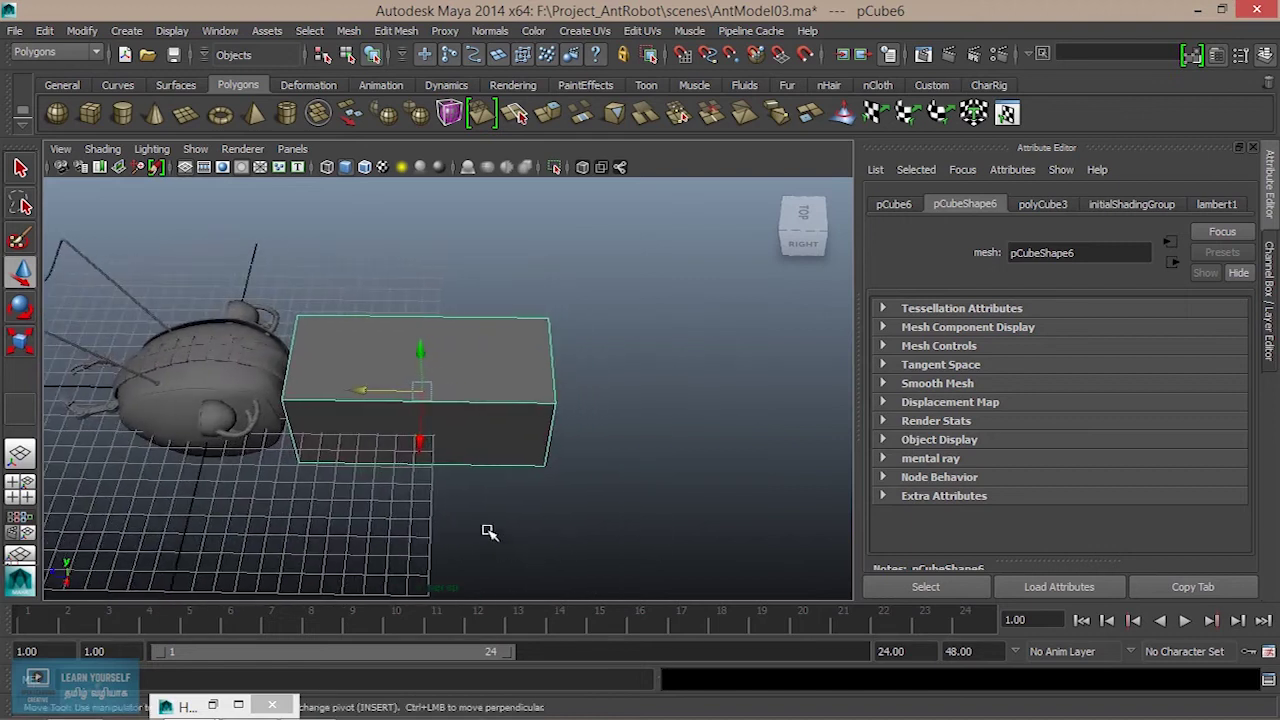
{"action": "key", "text": "r"}
{"action": "left_click", "coordinate": [341, 391]}
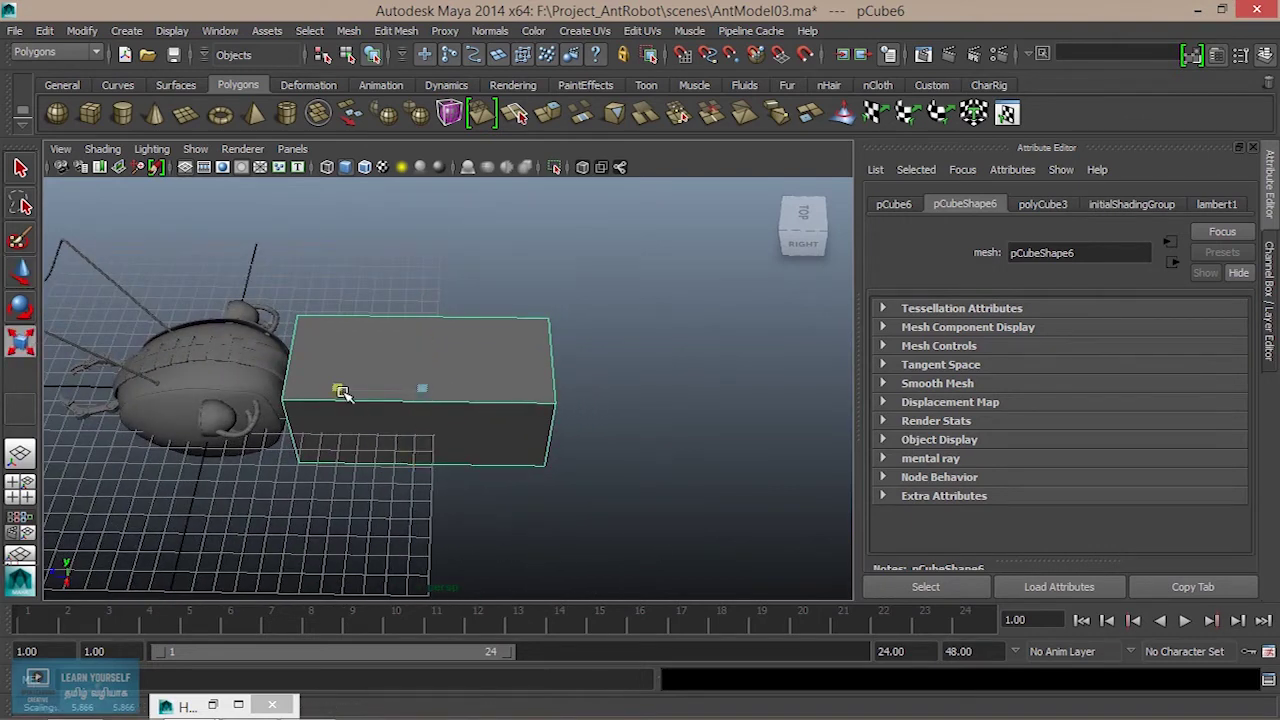
{"action": "mouse_move", "coordinate": [493, 426]}
{"action": "left_mouse_down", "text": "alt"}
{"action": "mouse_move", "coordinate": [360, 447]}
{"action": "mouse_move", "coordinate": [517, 428]}
{"action": "left_mouse_up", "text": "alt"}
{"action": "scroll", "coordinate": [421, 447], "scroll_direction": "down", "scroll_amount": 6}
{"action": "right_click_drag", "start_coordinate": [417, 404], "coordinate": [387, 406], "text": "alt"}
{"action": "left_click_drag", "start_coordinate": [350, 371], "coordinate": [353, 372]}
{"action": "left_click_drag", "start_coordinate": [404, 438], "coordinate": [465, 410], "text": "alt"}
Duplicate the long box and move the copy back along Z, directly behind the original.
{"action": "key", "text": "ctrl+d"}
{"action": "key", "text": "w"}
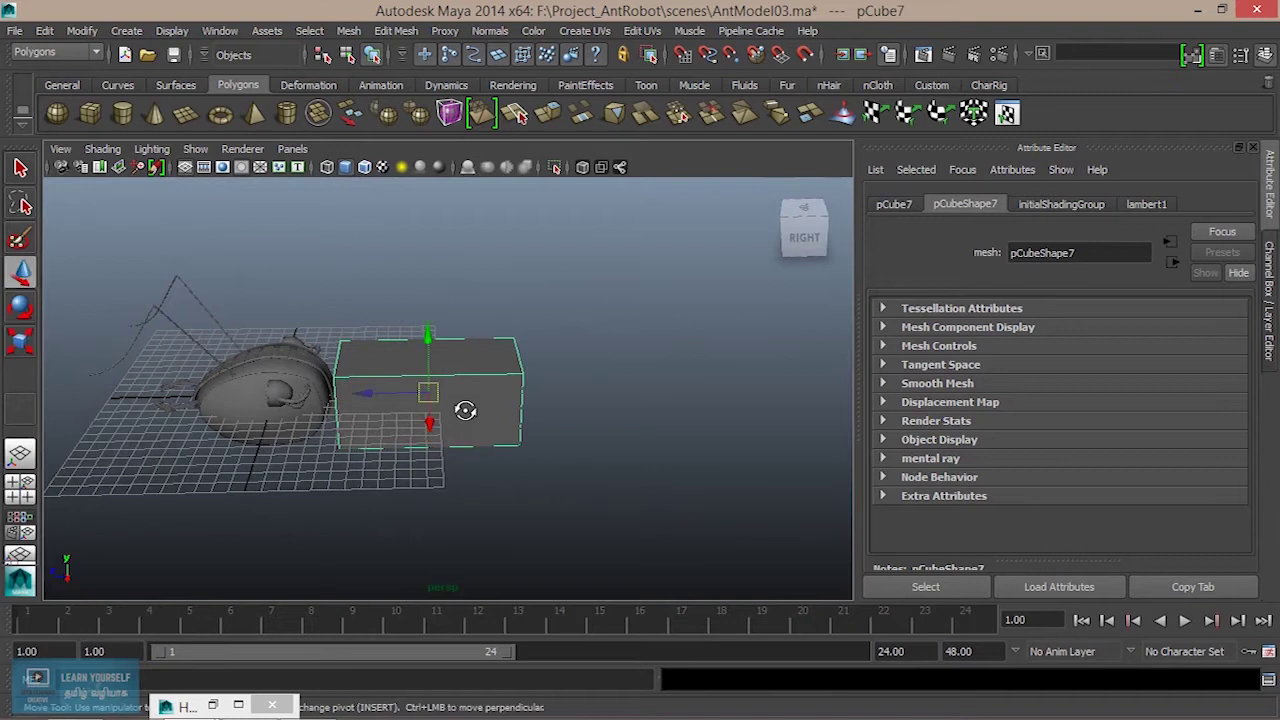
{"action": "left_click_drag", "start_coordinate": [360, 396], "coordinate": [551, 400]}
{"action": "left_click_drag", "start_coordinate": [577, 451], "coordinate": [557, 399], "text": "alt"}
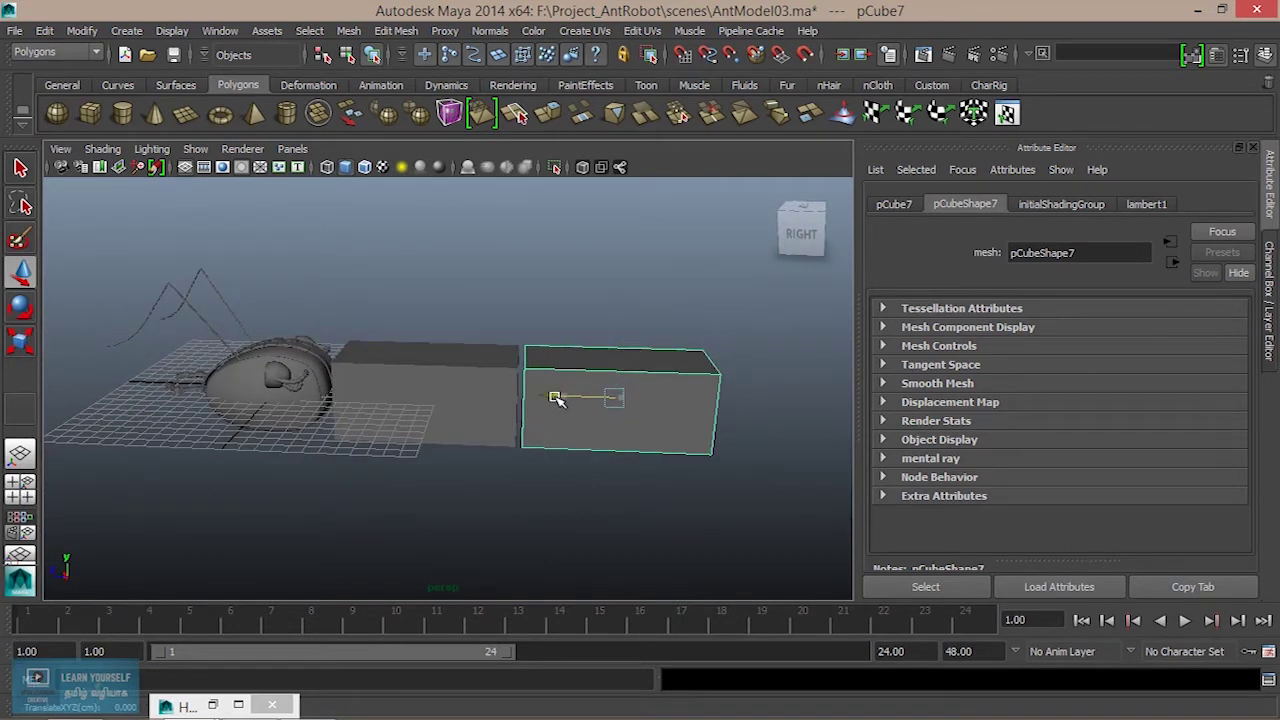
Set the Subdivisions Width of the box nearest the head to 4.
{"action": "left_click", "coordinate": [447, 396]}
{"action": "scroll", "coordinate": [423, 434], "scroll_direction": "up", "scroll_amount": 5}
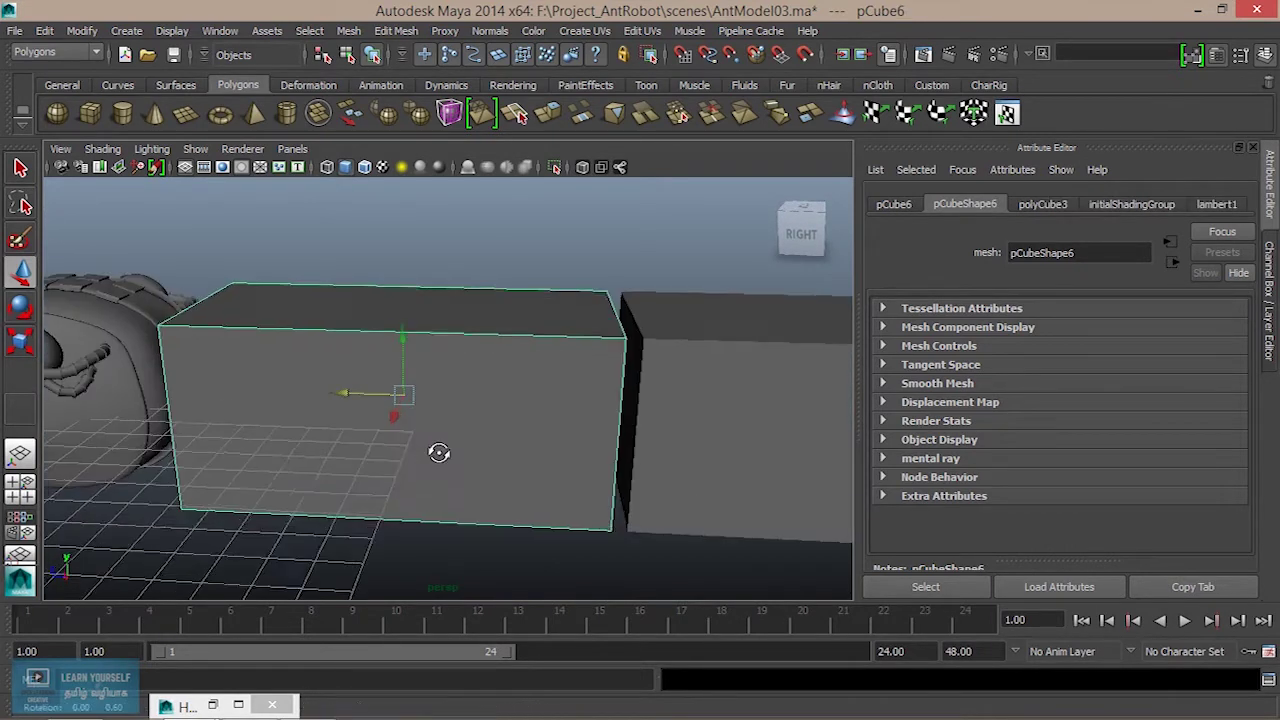
{"action": "scroll", "coordinate": [606, 434], "scroll_direction": "down", "scroll_amount": 5}
{"action": "left_click_drag", "start_coordinate": [606, 434], "coordinate": [578, 440], "text": "alt"}
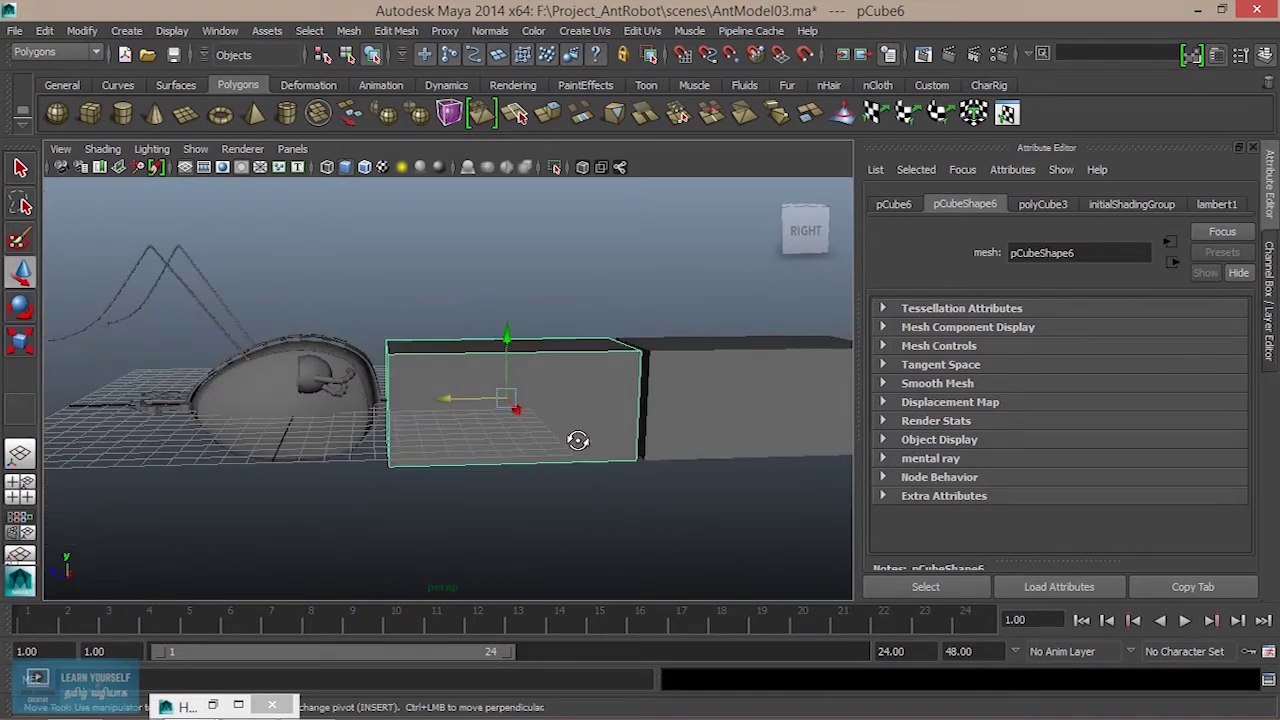
{"action": "key", "text": "ctrl+a"}
{"action": "left_click", "coordinate": [1097, 420]}
{"action": "left_click", "coordinate": [1150, 363]}
{"action": "middle_click_drag", "start_coordinate": [631, 411], "coordinate": [651, 414]}
{"action": "left_click_drag", "start_coordinate": [651, 414], "coordinate": [693, 485], "text": "alt"}
{"action": "middle_click_drag", "start_coordinate": [697, 483], "coordinate": [702, 484]}
{"action": "left_click_drag", "start_coordinate": [706, 472], "coordinate": [550, 463], "text": "alt"}
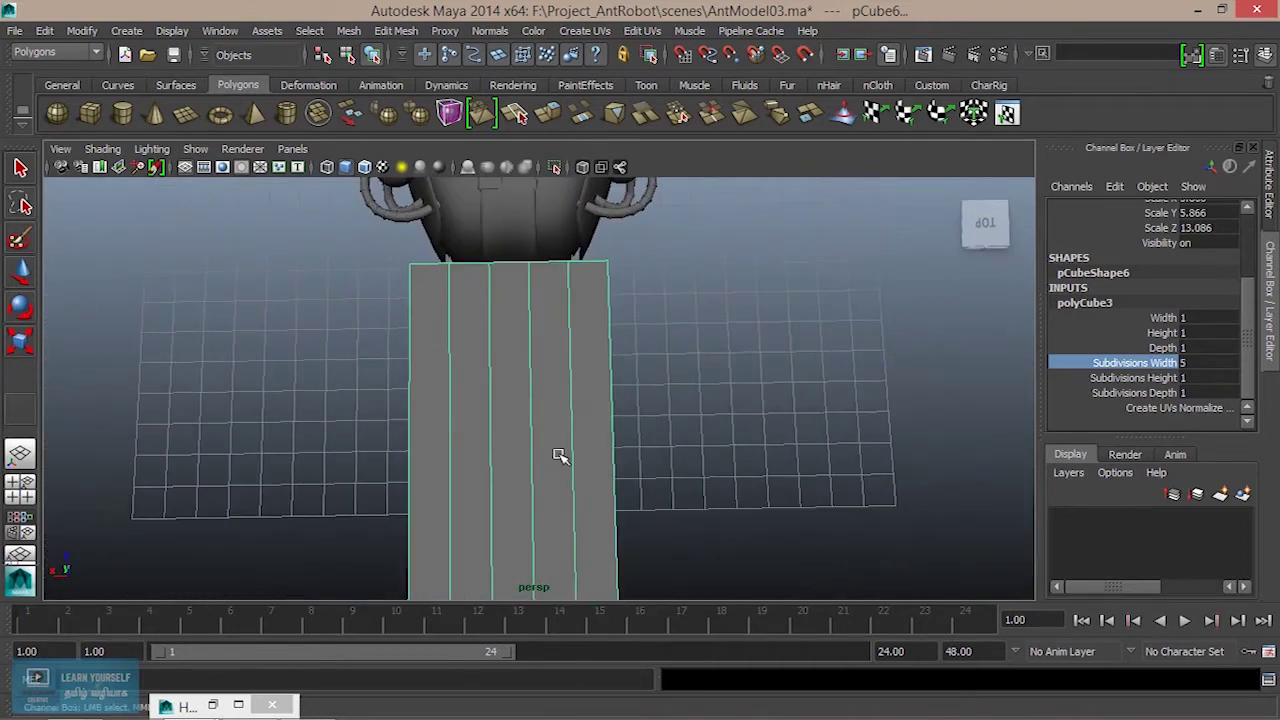
{"action": "middle_click_drag", "start_coordinate": [557, 455], "coordinate": [552, 455]}
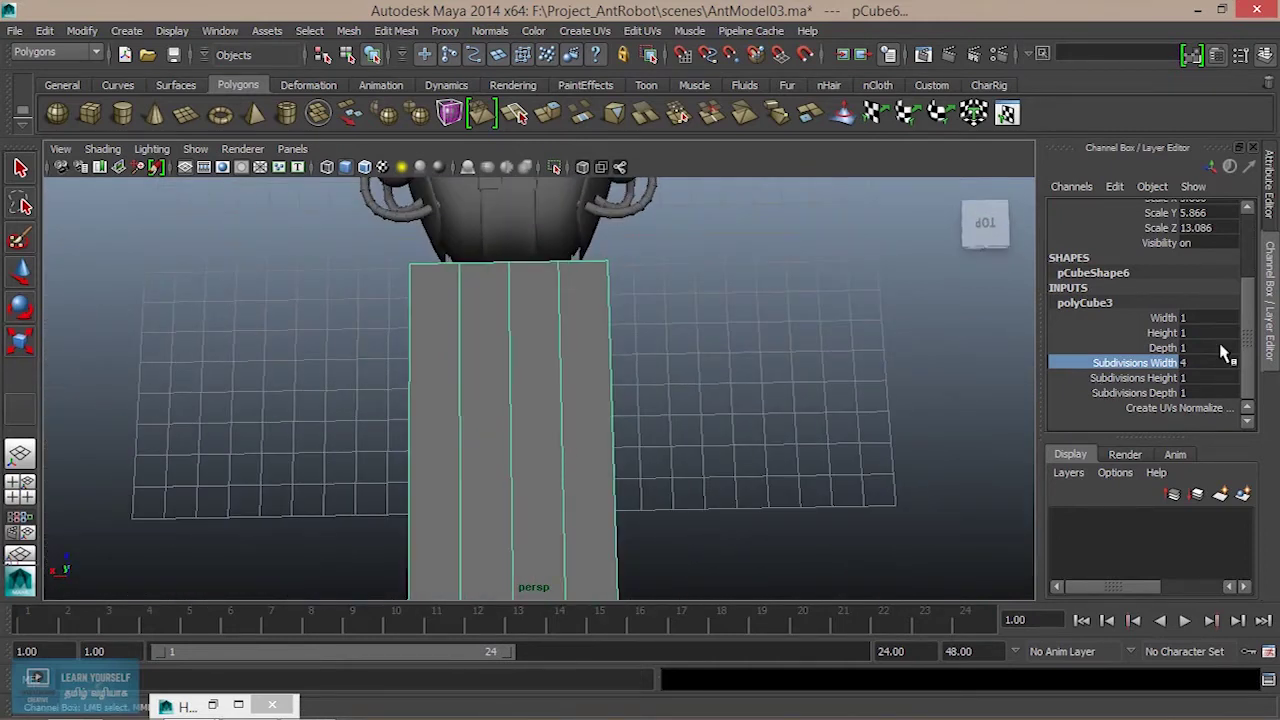
{"action": "left_click_drag", "start_coordinate": [499, 474], "coordinate": [709, 371], "text": "alt"}
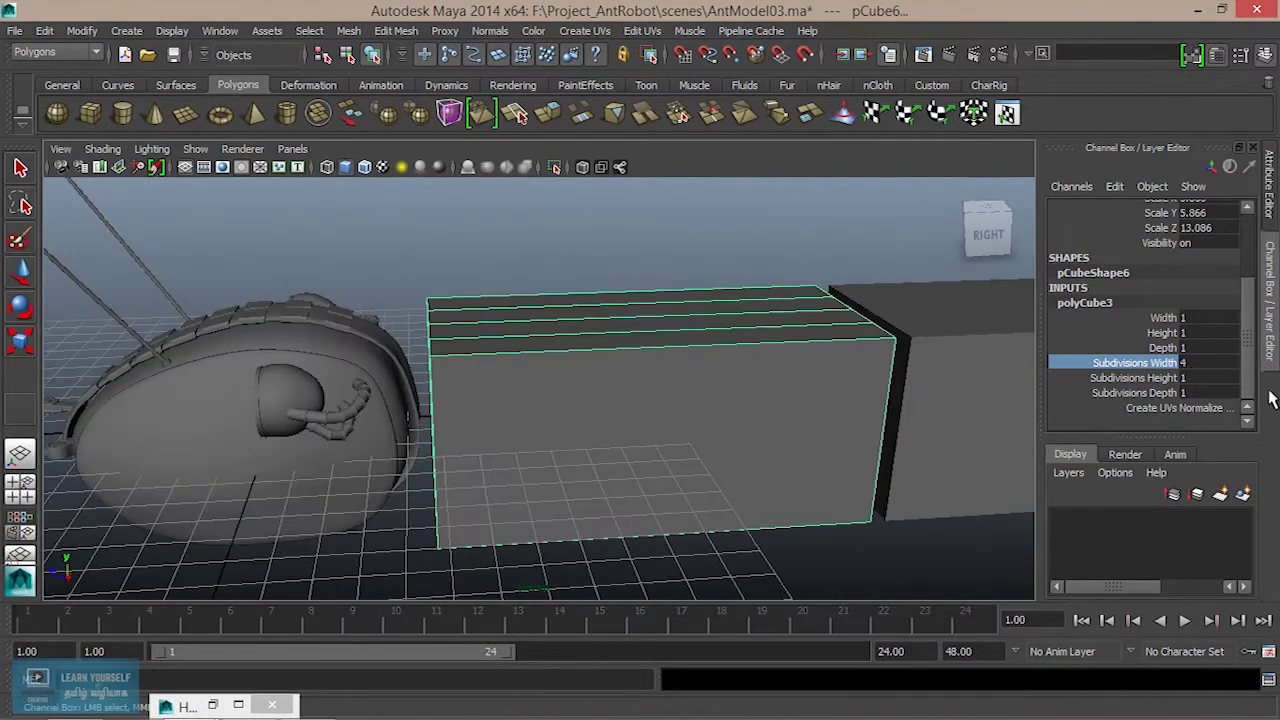
Set the same box's Subdivisions Height to 4 and Subdivisions Depth to 6.
{"action": "left_click", "coordinate": [1140, 378]}
{"action": "middle_click_drag", "start_coordinate": [749, 399], "coordinate": [771, 400]}
{"action": "left_click_drag", "start_coordinate": [771, 369], "coordinate": [763, 357], "text": "alt"}
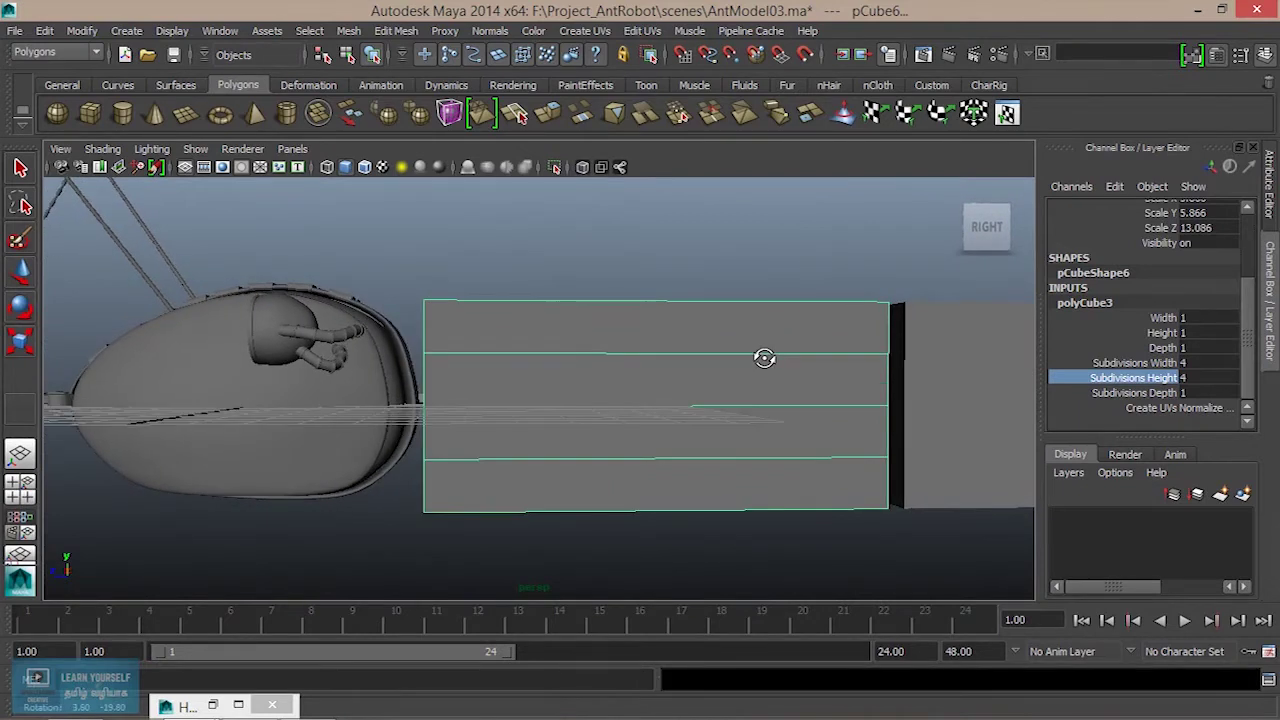
{"action": "left_click", "coordinate": [1150, 393]}
{"action": "middle_click_drag", "start_coordinate": [820, 397], "coordinate": [870, 400]}
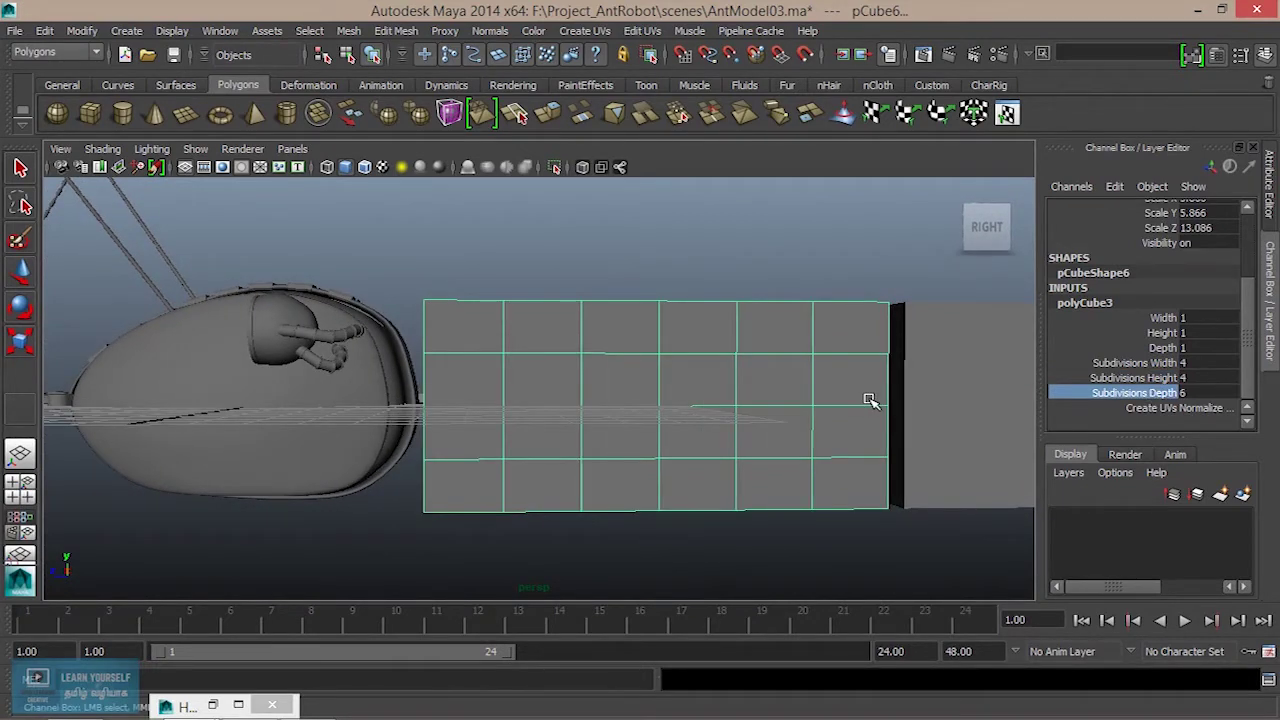
{"action": "left_click_drag", "start_coordinate": [870, 400], "coordinate": [635, 419], "text": "alt"}
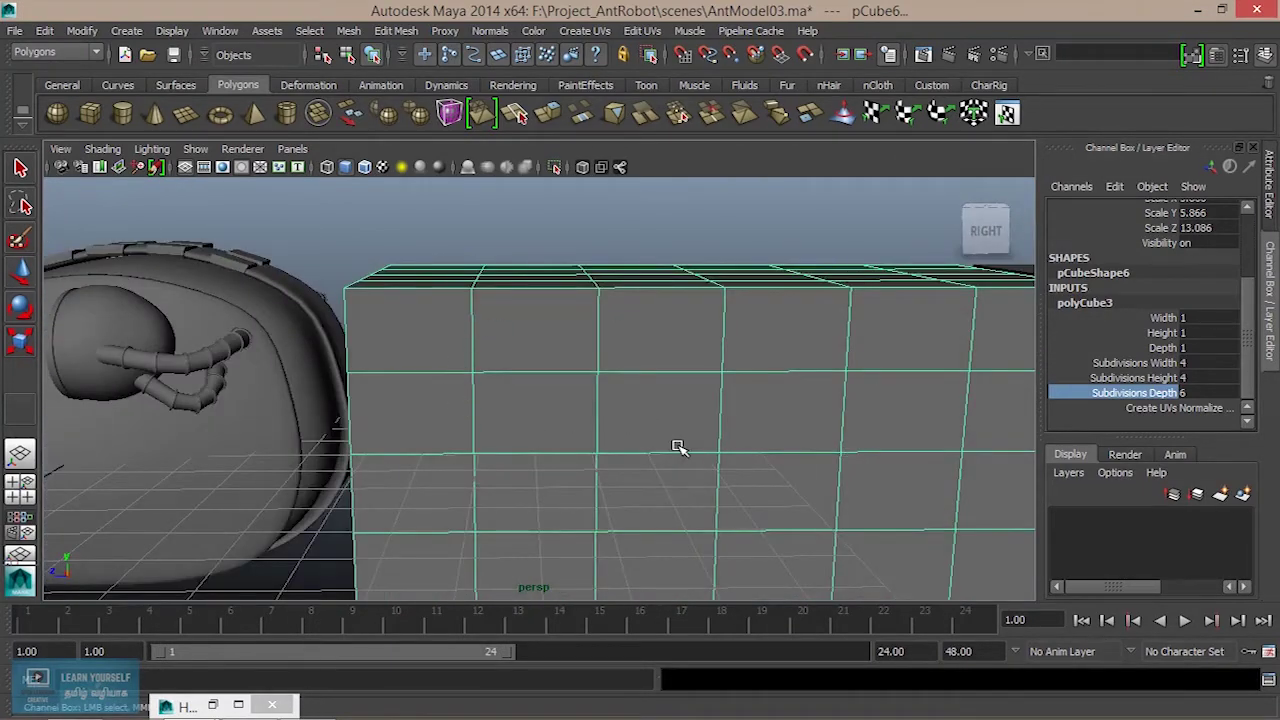
{"action": "scroll", "coordinate": [678, 447], "scroll_direction": "down", "scroll_amount": 5}
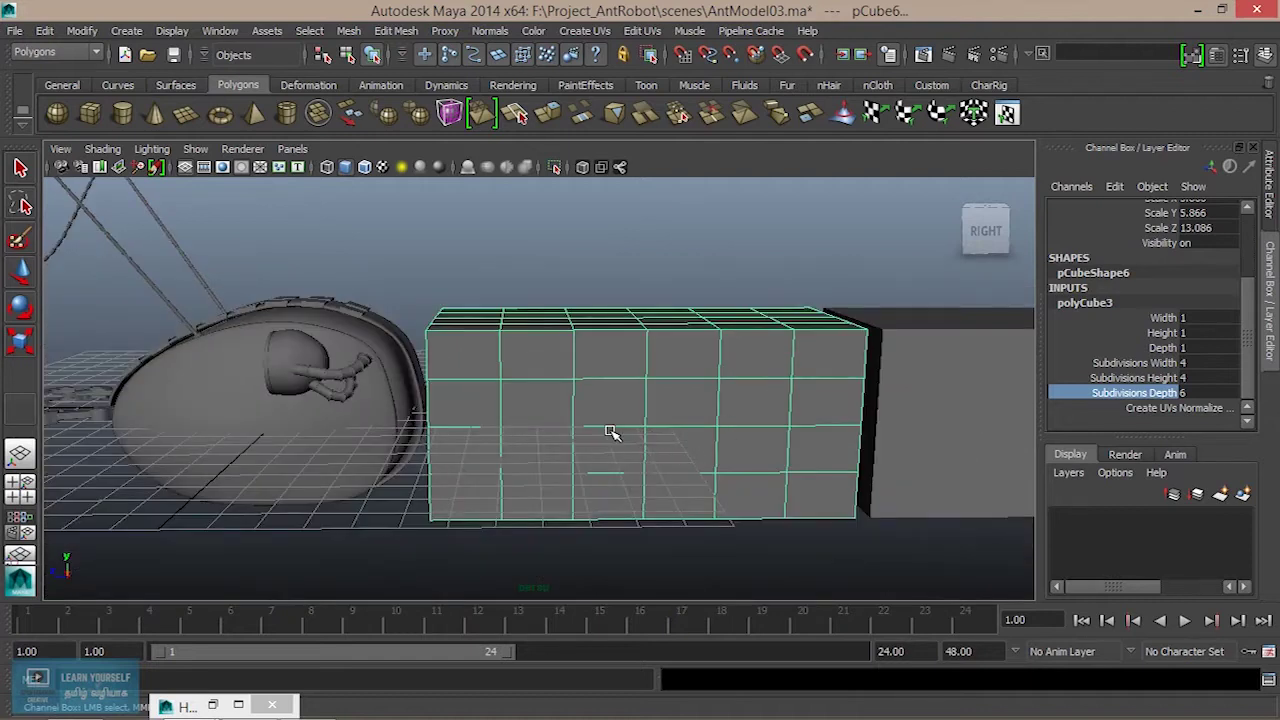
In the top view, select the vertex row at the box's head-side end and scale it narrower along X.
{"action": "key", "text": "space"}
{"action": "key", "text": "space"}
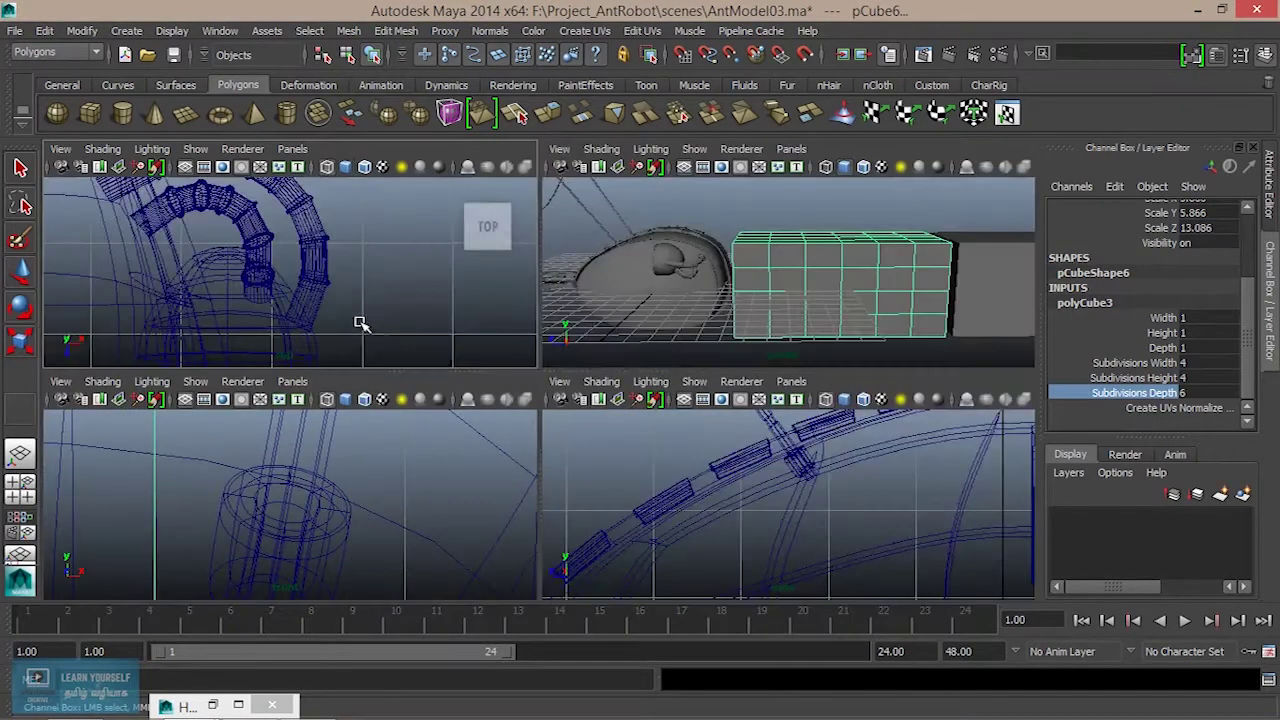
{"action": "key", "text": "f"}
{"action": "scroll", "coordinate": [530, 466], "scroll_direction": "down", "scroll_amount": 6}
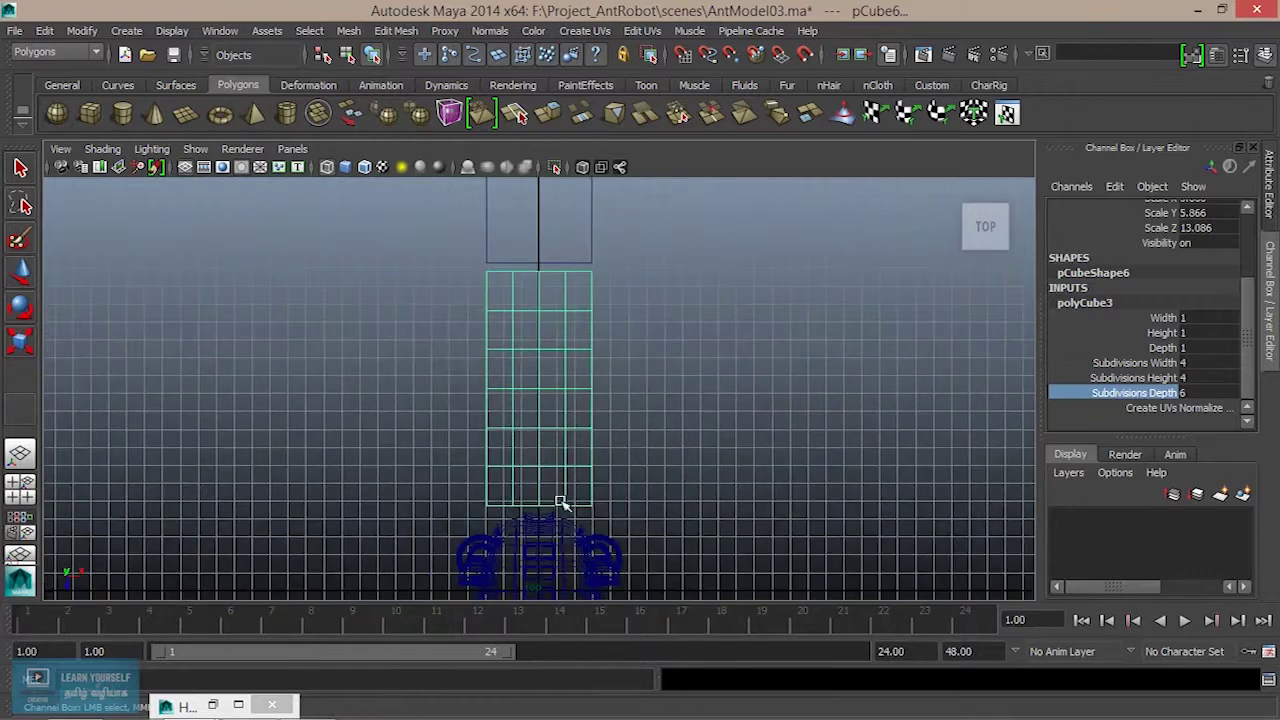
{"action": "scroll", "coordinate": [571, 527], "scroll_direction": "up", "scroll_amount": 6}
{"action": "scroll", "coordinate": [623, 334], "scroll_direction": "down", "scroll_amount": 3}
{"action": "right_click_drag", "start_coordinate": [608, 317], "coordinate": [523, 291]}
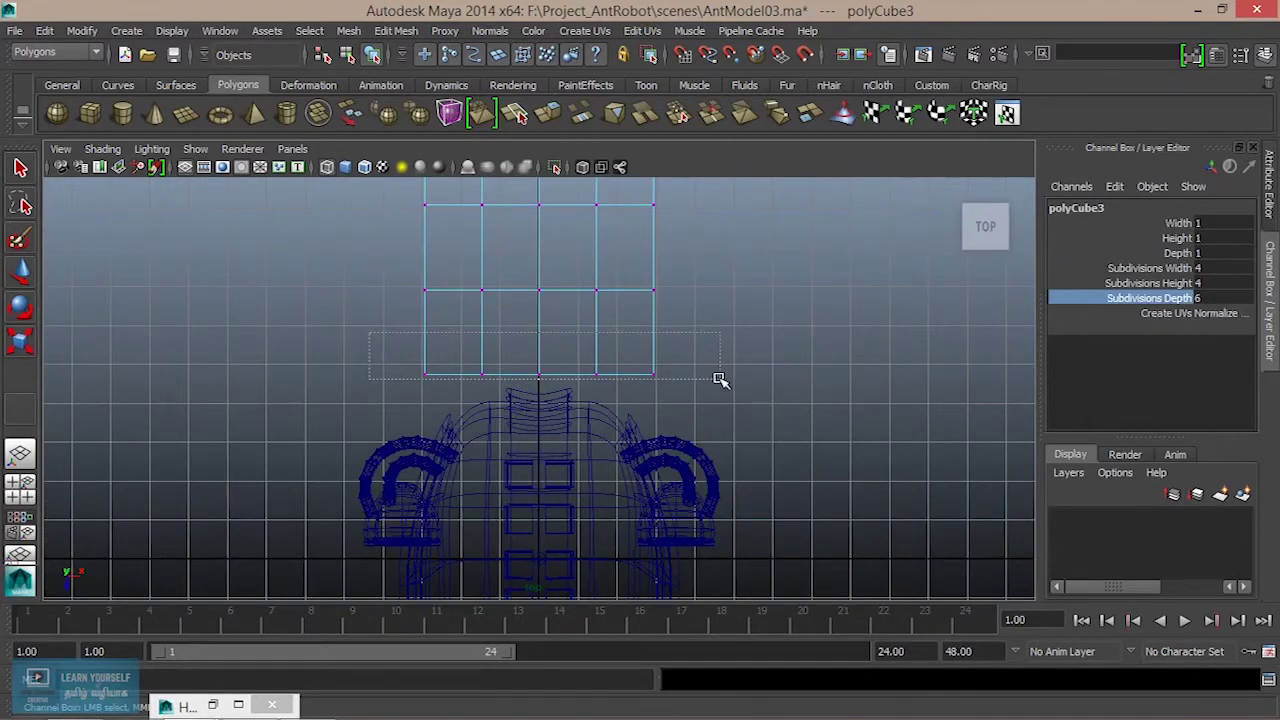
{"action": "left_click_drag", "start_coordinate": [720, 380], "coordinate": [718, 382]}
{"action": "key", "text": "w"}
{"action": "key", "text": "r"}
{"action": "left_click_drag", "start_coordinate": [456, 376], "coordinate": [492, 373]}
{"action": "middle_click_drag", "start_coordinate": [494, 371], "coordinate": [524, 526], "text": "alt"}
{"action": "left_click_drag", "start_coordinate": [458, 541], "coordinate": [466, 534]}
Widen the third, fourth and fifth vertex rows from the head along X to bulge the box's middle.
{"action": "left_click_drag", "start_coordinate": [386, 351], "coordinate": [663, 402]}
{"action": "left_click_drag", "start_coordinate": [455, 364], "coordinate": [434, 366]}
{"action": "middle_click_drag", "start_coordinate": [586, 375], "coordinate": [582, 526], "text": "alt"}
{"action": "left_click_drag", "start_coordinate": [397, 389], "coordinate": [690, 461]}
{"action": "left_click_drag", "start_coordinate": [455, 432], "coordinate": [429, 431]}
{"action": "middle_click_drag", "start_coordinate": [384, 316], "coordinate": [390, 422], "text": "alt"}
{"action": "left_click_drag", "start_coordinate": [390, 422], "coordinate": [714, 486]}
{"action": "left_click_drag", "start_coordinate": [457, 450], "coordinate": [434, 453]}
Widen the second vertex row from the rear slightly along X and narrow the third row from the rear slightly.
{"action": "left_click_drag", "start_coordinate": [394, 349], "coordinate": [703, 400]}
{"action": "left_click_drag", "start_coordinate": [459, 368], "coordinate": [449, 368]}
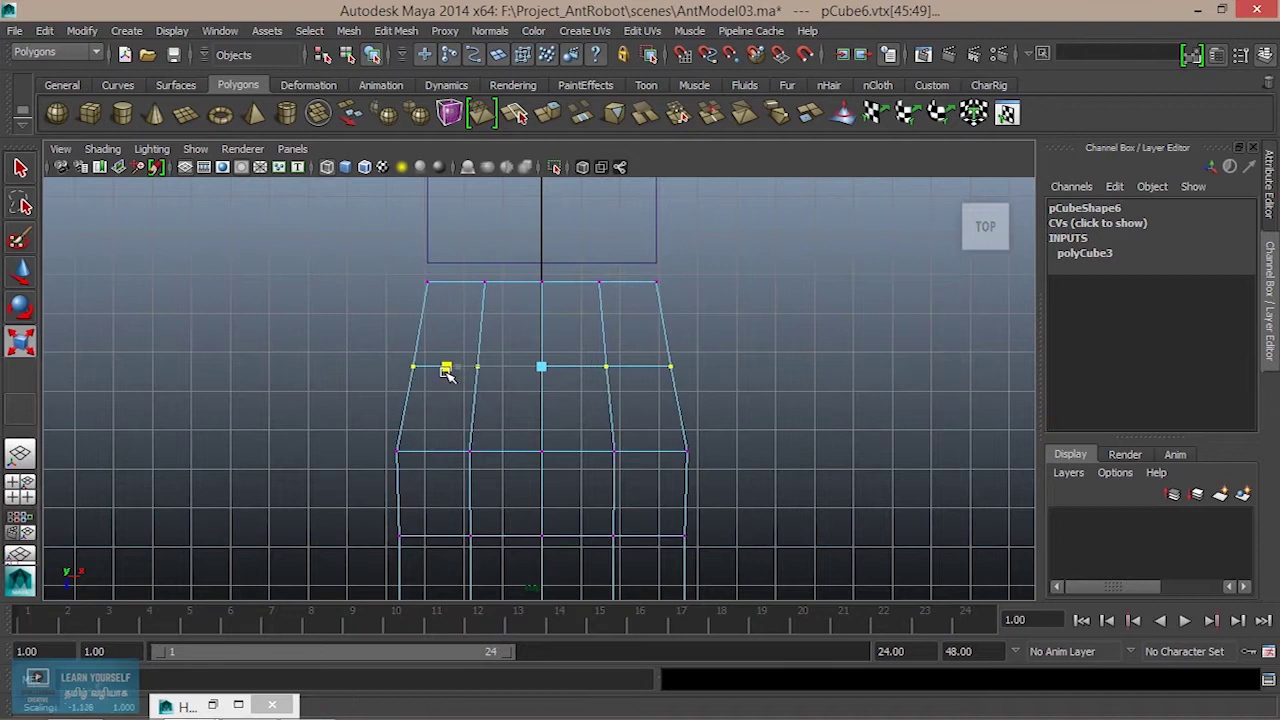
{"action": "middle_click_drag", "start_coordinate": [541, 466], "coordinate": [556, 347], "text": "alt"}
{"action": "left_click_drag", "start_coordinate": [374, 320], "coordinate": [708, 374]}
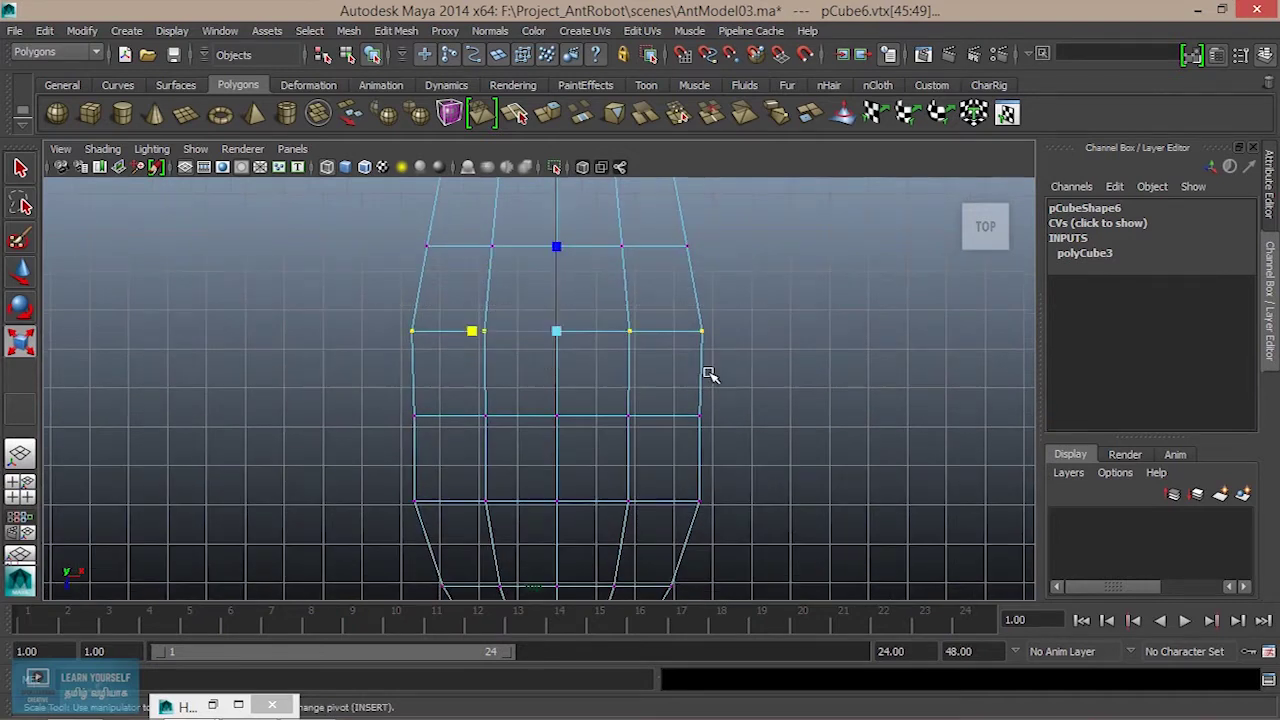
{"action": "left_click_drag", "start_coordinate": [461, 341], "coordinate": [480, 337]}
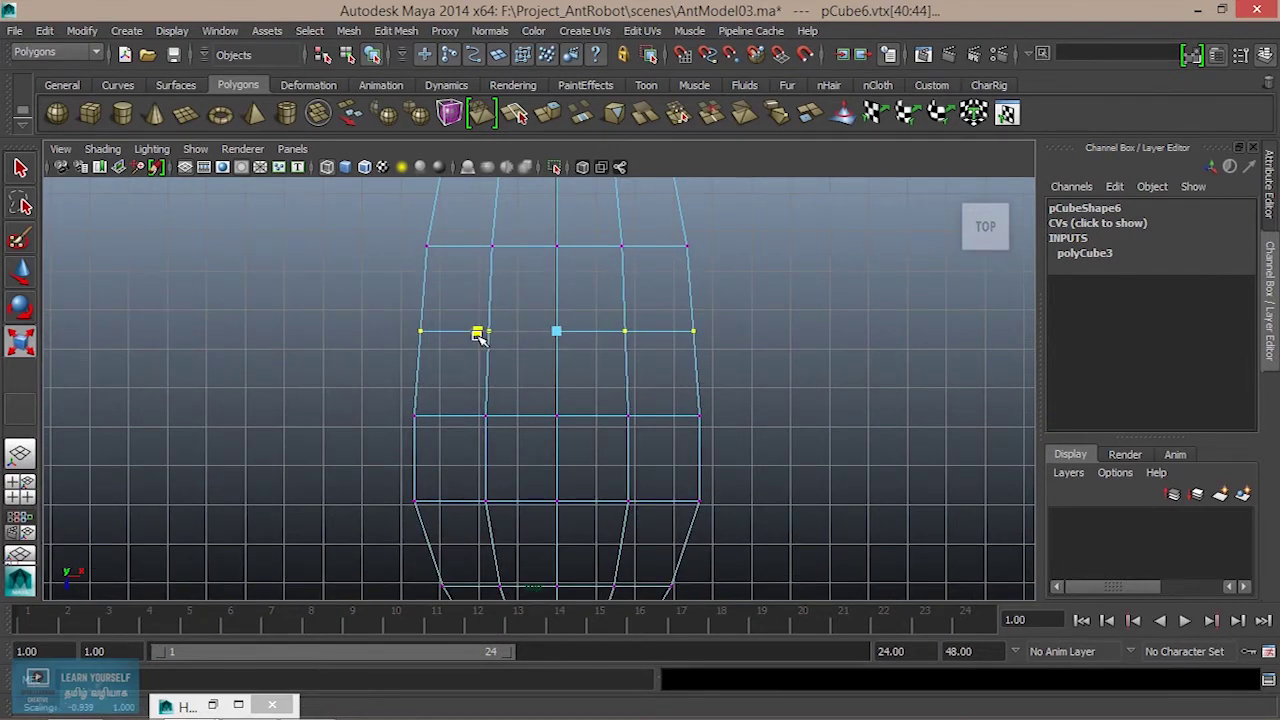
Scale the rearmost vertex row to roughly half its width and narrow the second row from the rear to about 0.85.
{"action": "middle_click_drag", "start_coordinate": [560, 402], "coordinate": [572, 580], "text": "alt"}
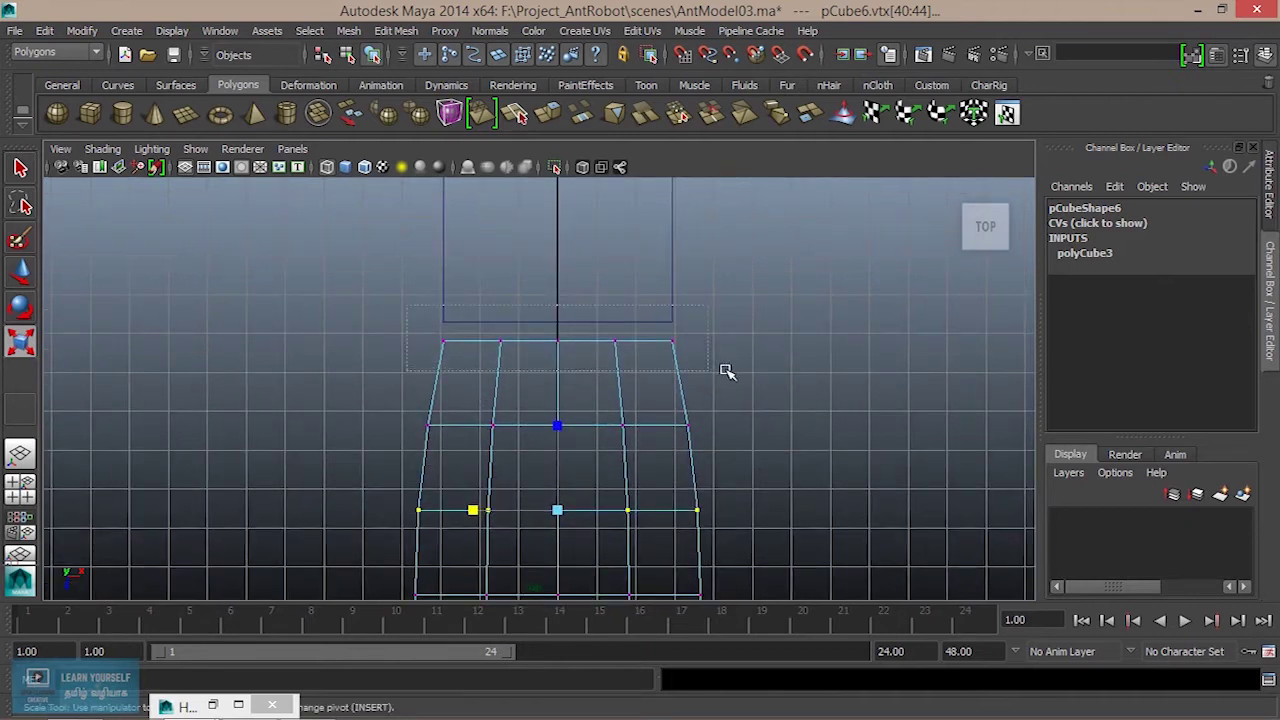
{"action": "left_click_drag", "start_coordinate": [727, 371], "coordinate": [726, 371]}
{"action": "left_click_drag", "start_coordinate": [472, 340], "coordinate": [505, 345]}
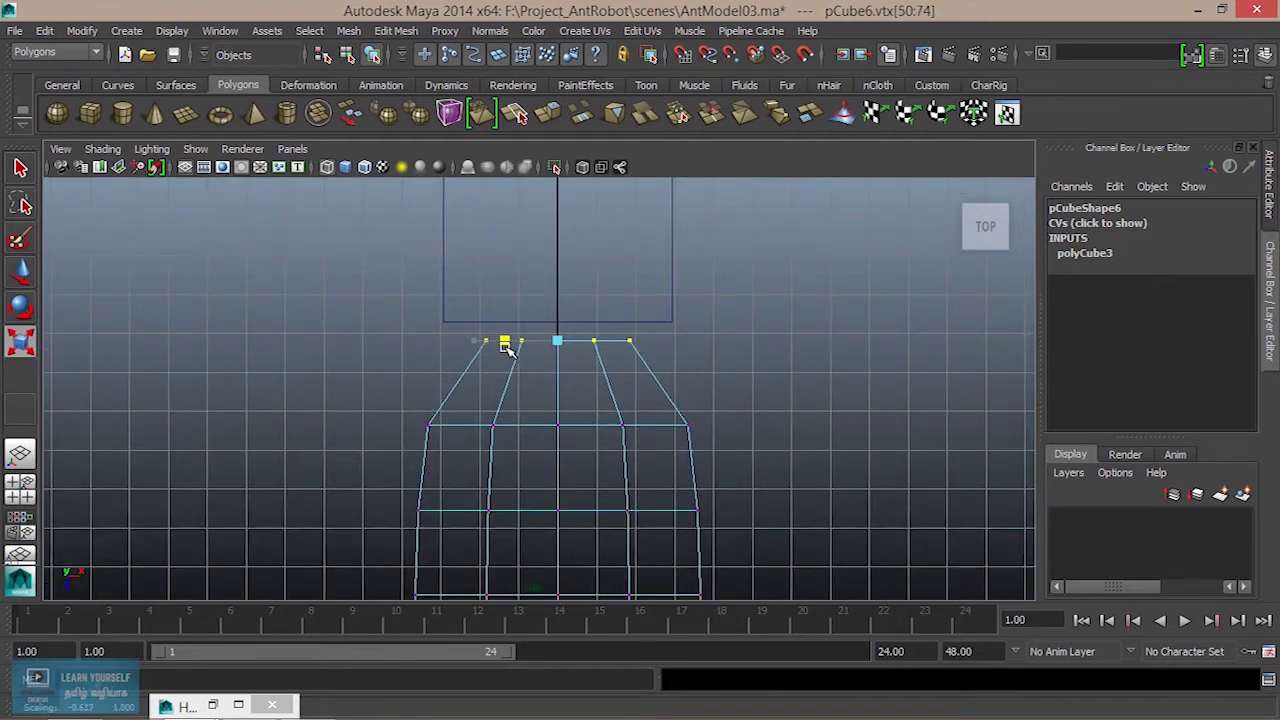
{"action": "left_click_drag", "start_coordinate": [360, 389], "coordinate": [771, 443]}
{"action": "left_click_drag", "start_coordinate": [476, 424], "coordinate": [486, 428]}
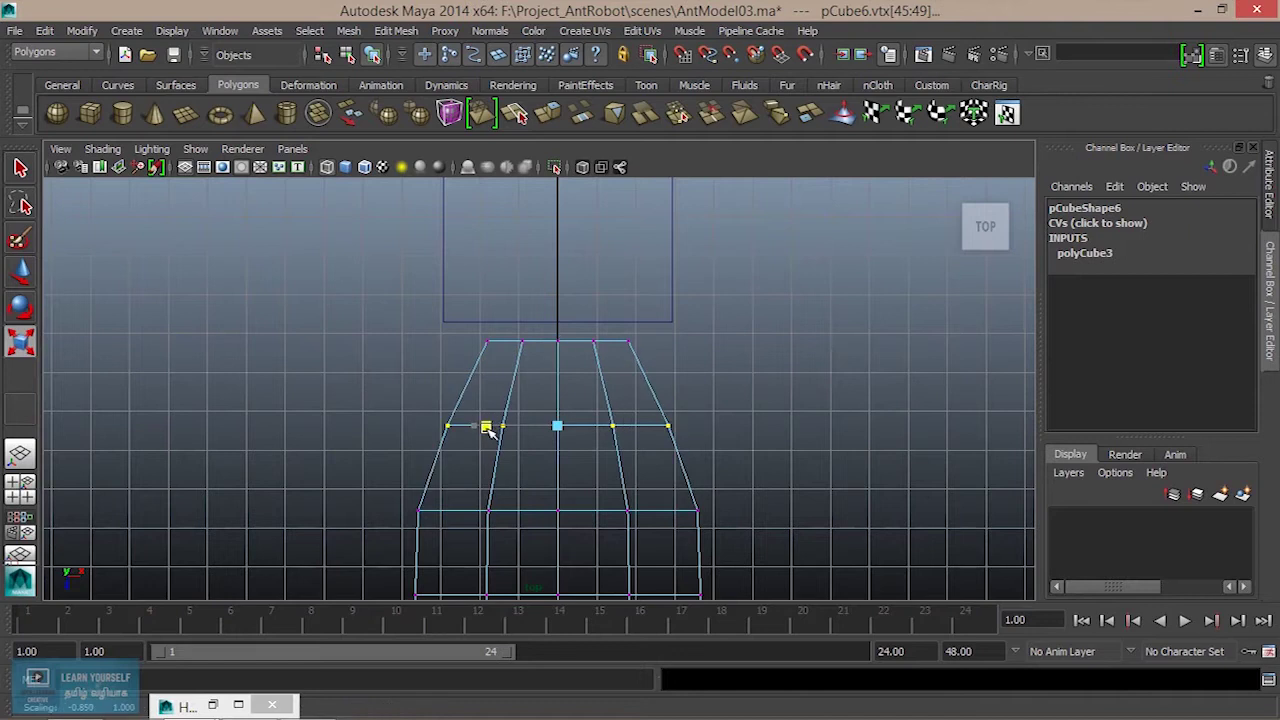
Fine-tune the width of the third vertex row from the rear to smooth the taper of the outline.
{"action": "middle_click_drag", "start_coordinate": [489, 431], "coordinate": [574, 349], "text": "alt"}
{"action": "left_click_drag", "start_coordinate": [371, 307], "coordinate": [810, 395]}
{"action": "left_click_drag", "start_coordinate": [487, 340], "coordinate": [492, 342]}
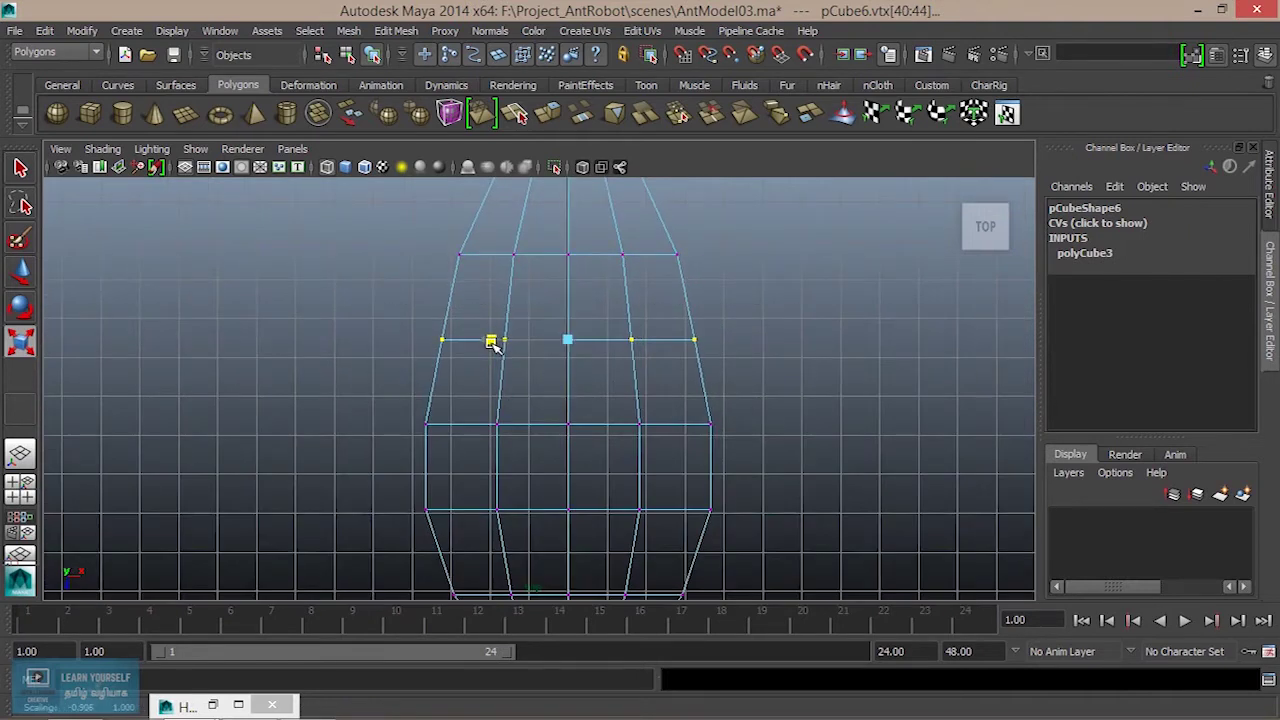
{"action": "scroll", "coordinate": [586, 460], "scroll_direction": "down", "scroll_amount": 5}
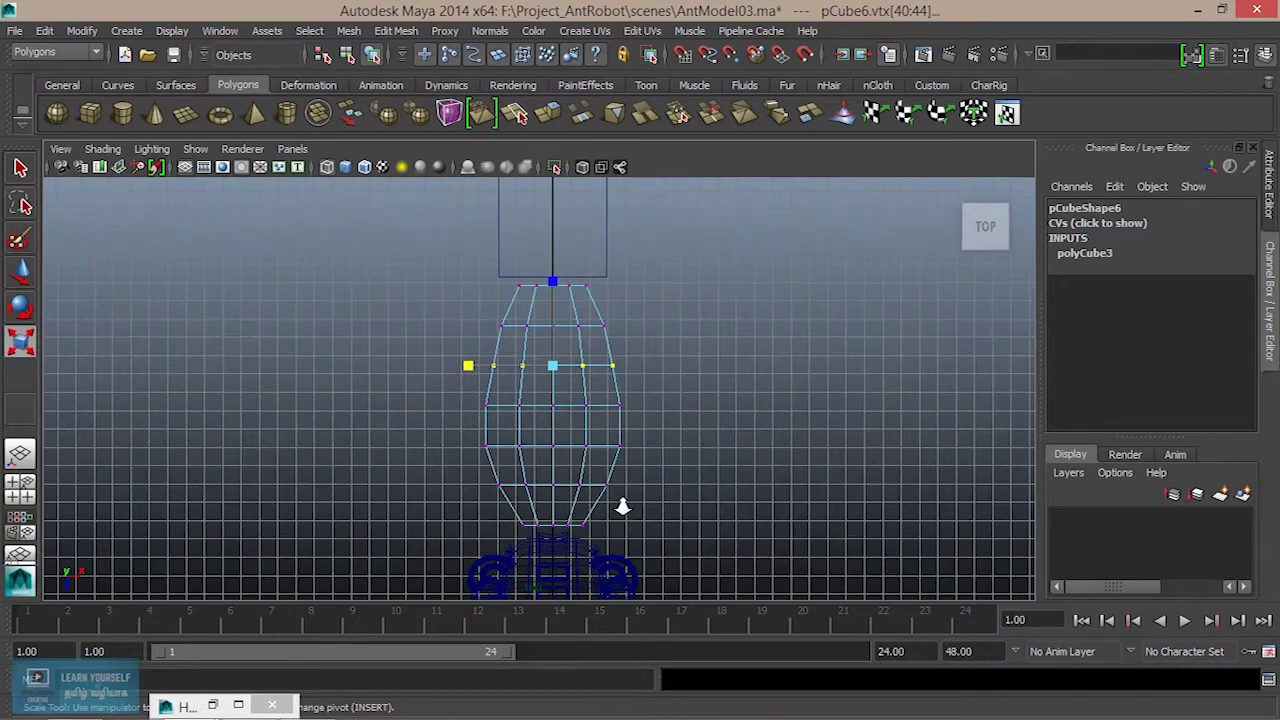
{"action": "scroll", "coordinate": [622, 507], "scroll_direction": "up", "scroll_amount": 3}
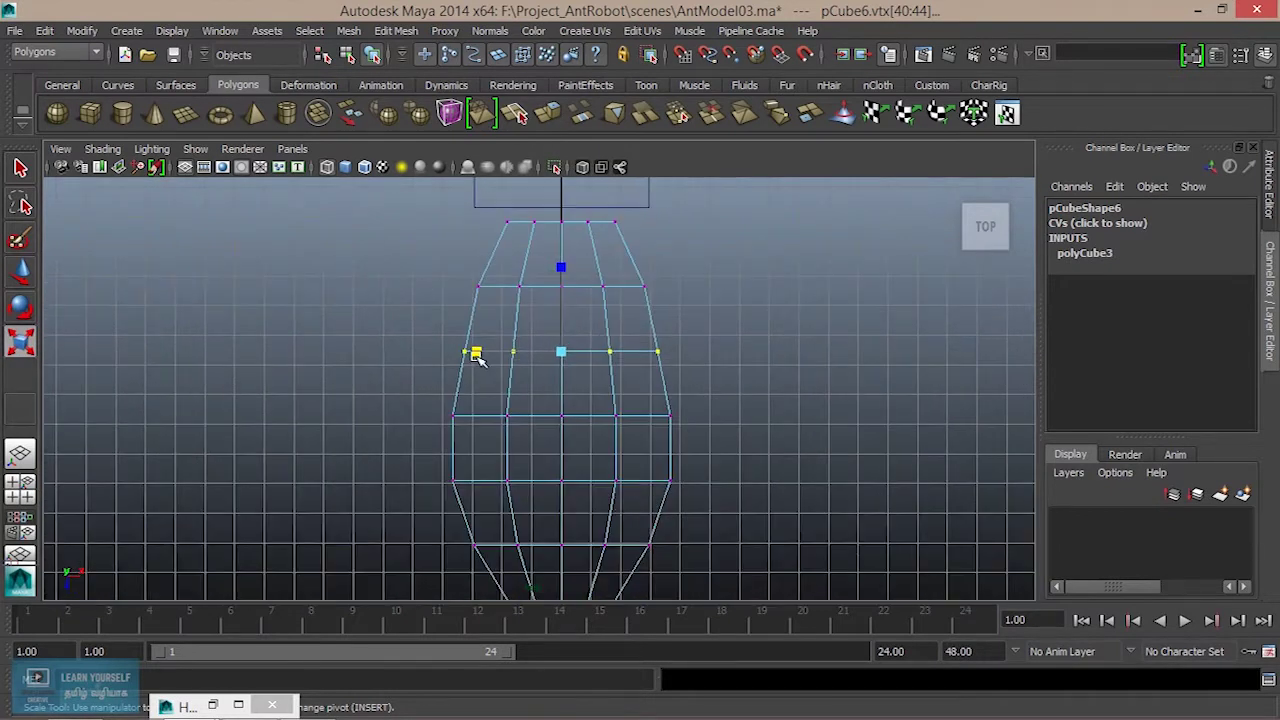
{"action": "left_click_drag", "start_coordinate": [478, 358], "coordinate": [471, 354]}
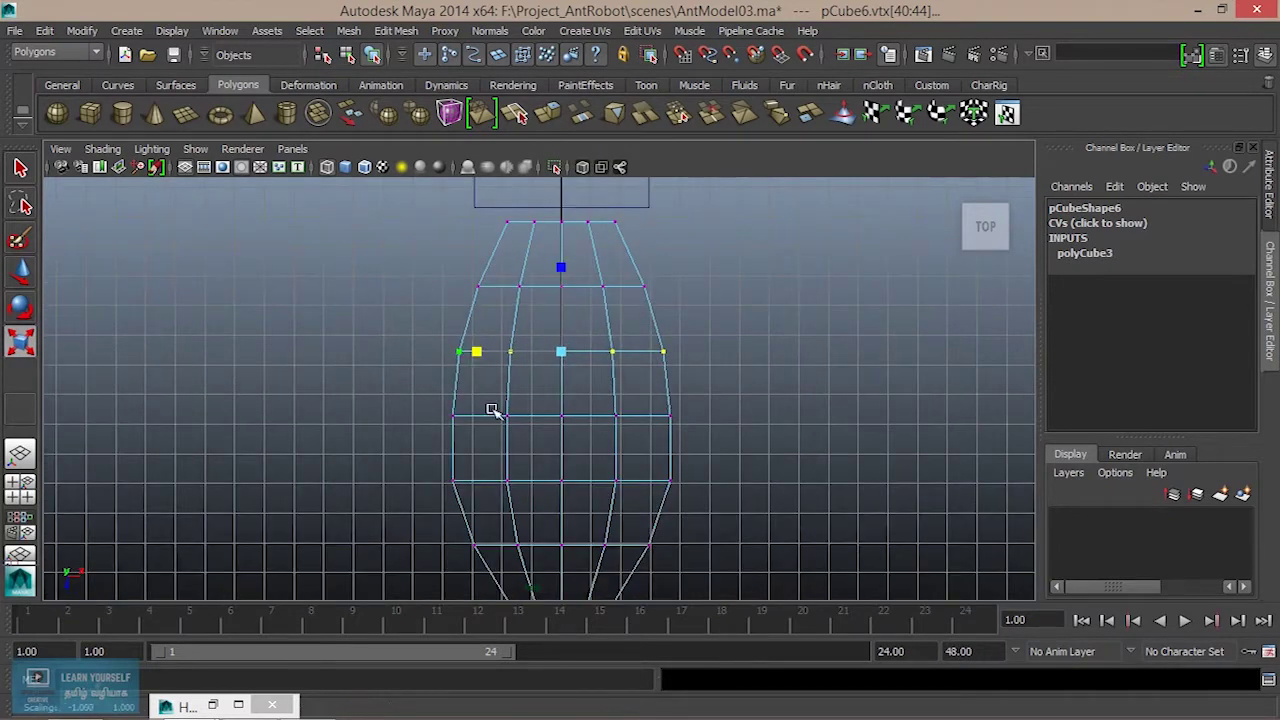
Widen the second vertex row from the head slightly along X and fine-tune the width of the third row.
{"action": "middle_click_drag", "start_coordinate": [656, 542], "coordinate": [665, 392], "text": "alt"}
{"action": "left_click_drag", "start_coordinate": [416, 360], "coordinate": [828, 445]}
{"action": "left_click_drag", "start_coordinate": [482, 402], "coordinate": [477, 397]}
{"action": "left_click_drag", "start_coordinate": [410, 309], "coordinate": [697, 373]}
{"action": "left_click_drag", "start_coordinate": [481, 334], "coordinate": [483, 334]}
Frame the selected vertex row in the front view and examine the box's profile against the head.
{"action": "key", "text": "space"}
{"action": "key", "text": "space"}
{"action": "key", "text": "f"}
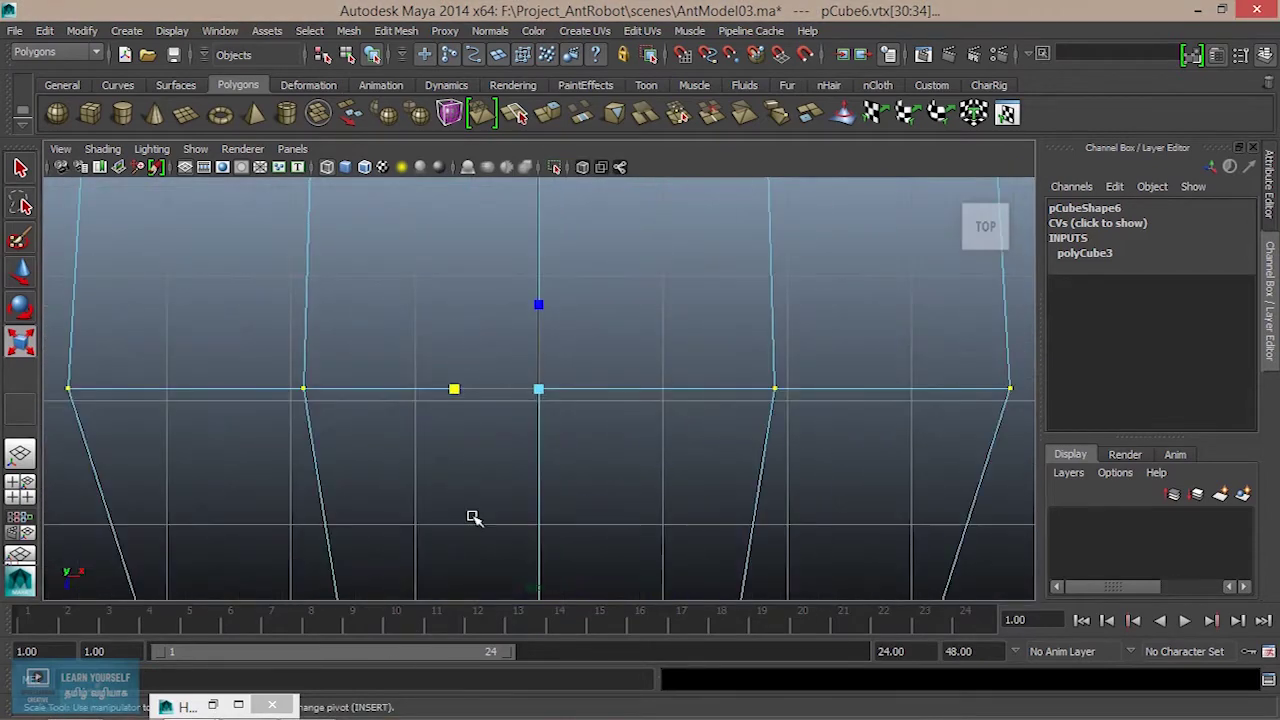
{"action": "key", "text": "space"}
{"action": "key", "text": "space"}
{"action": "key", "text": "f"}
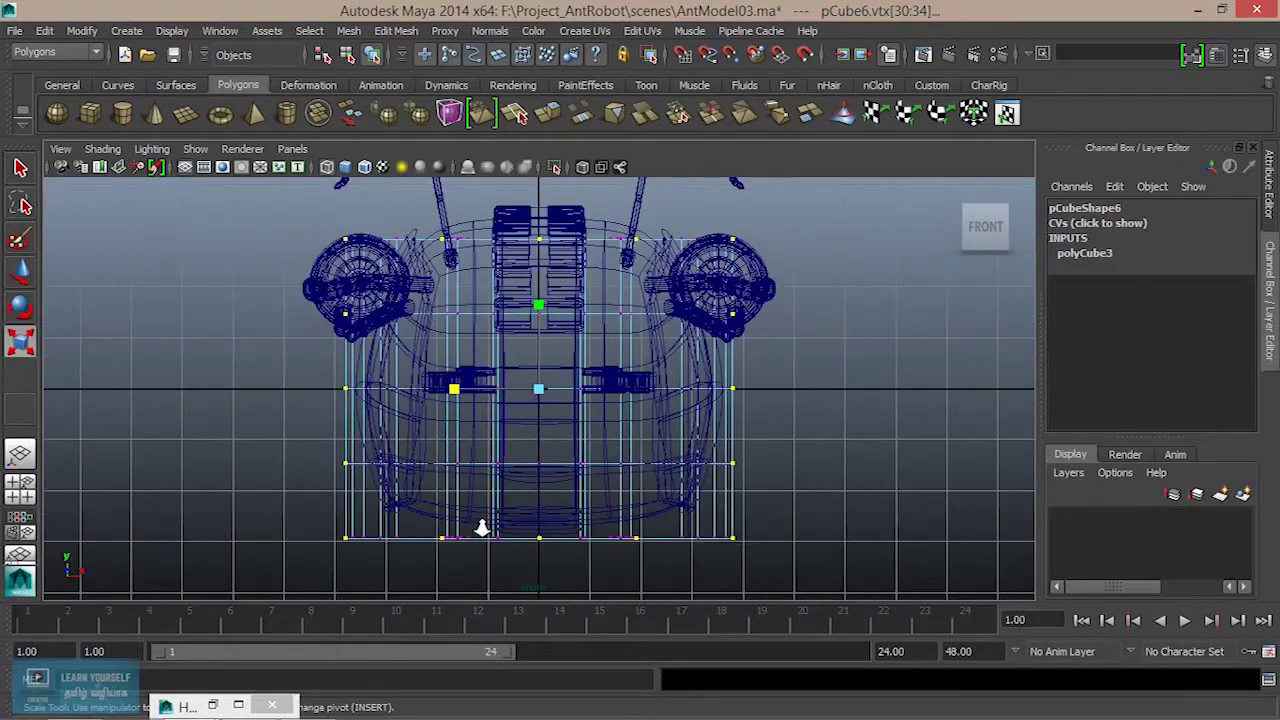
{"action": "scroll", "coordinate": [574, 471], "scroll_direction": "up", "scroll_amount": 3}
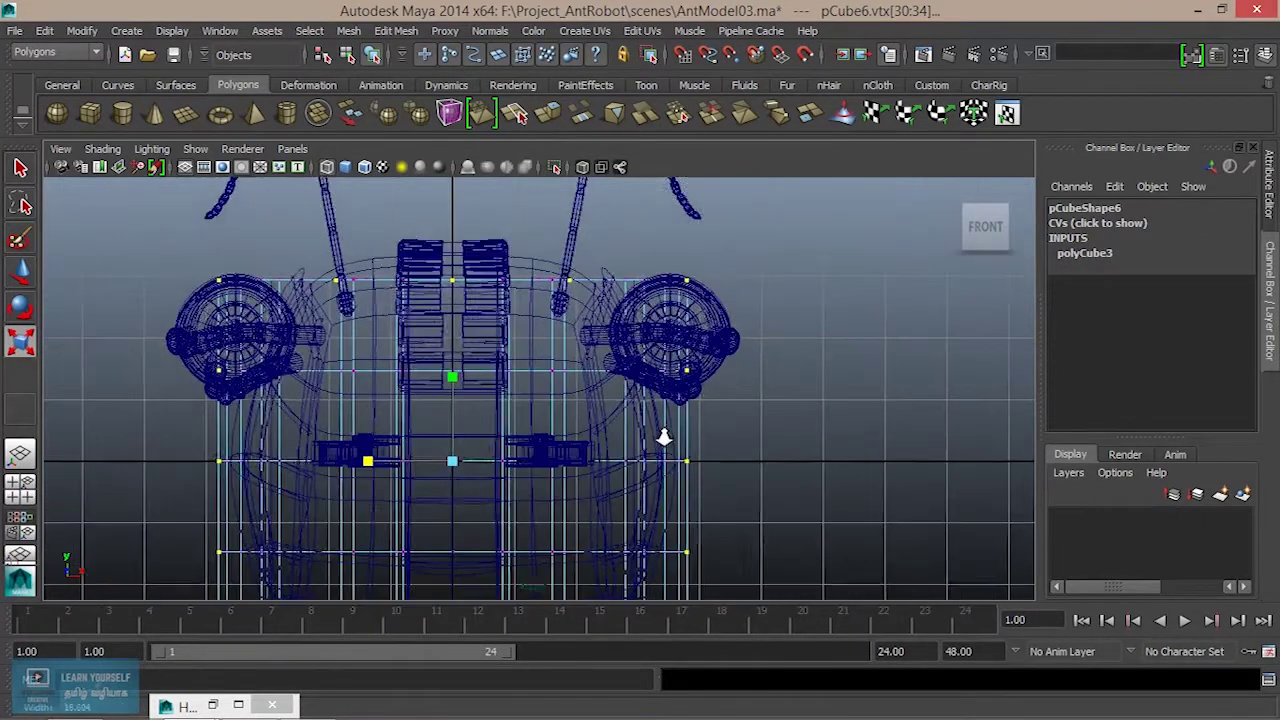
{"action": "left_click_drag", "start_coordinate": [614, 451], "coordinate": [674, 440], "text": "alt"}
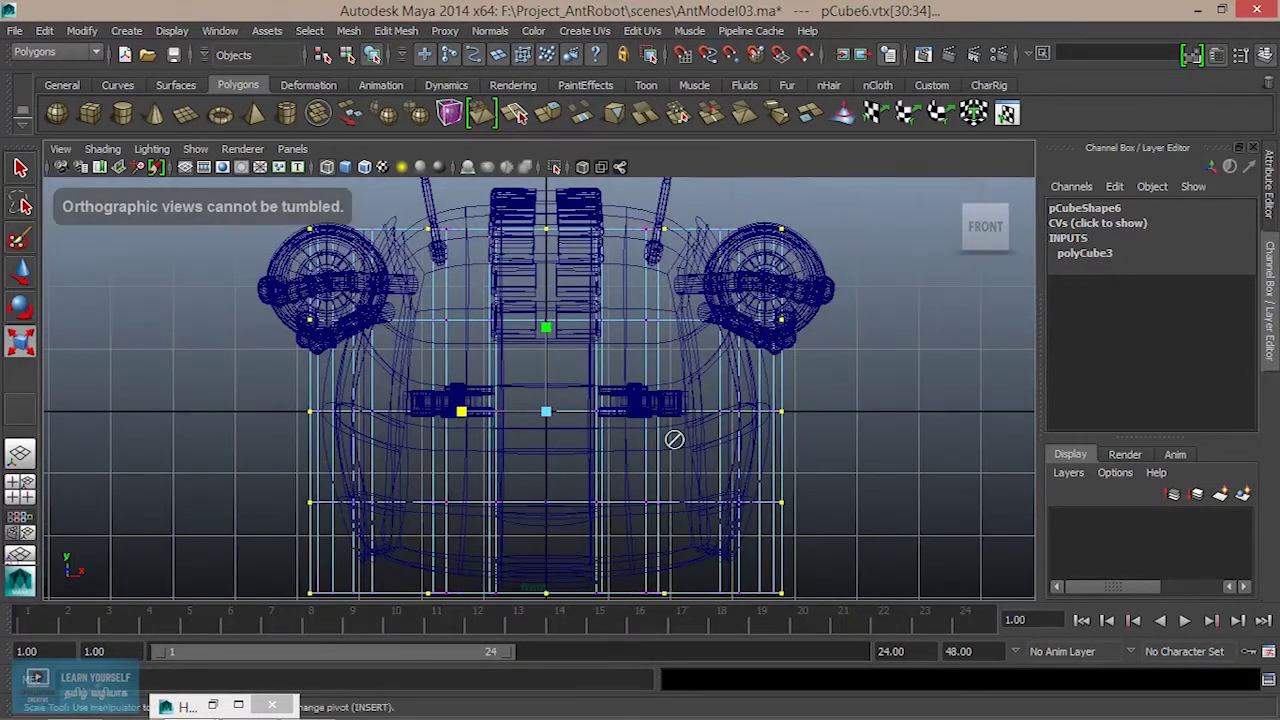
{"action": "middle_click_drag", "start_coordinate": [542, 378], "coordinate": [557, 491], "text": "alt"}
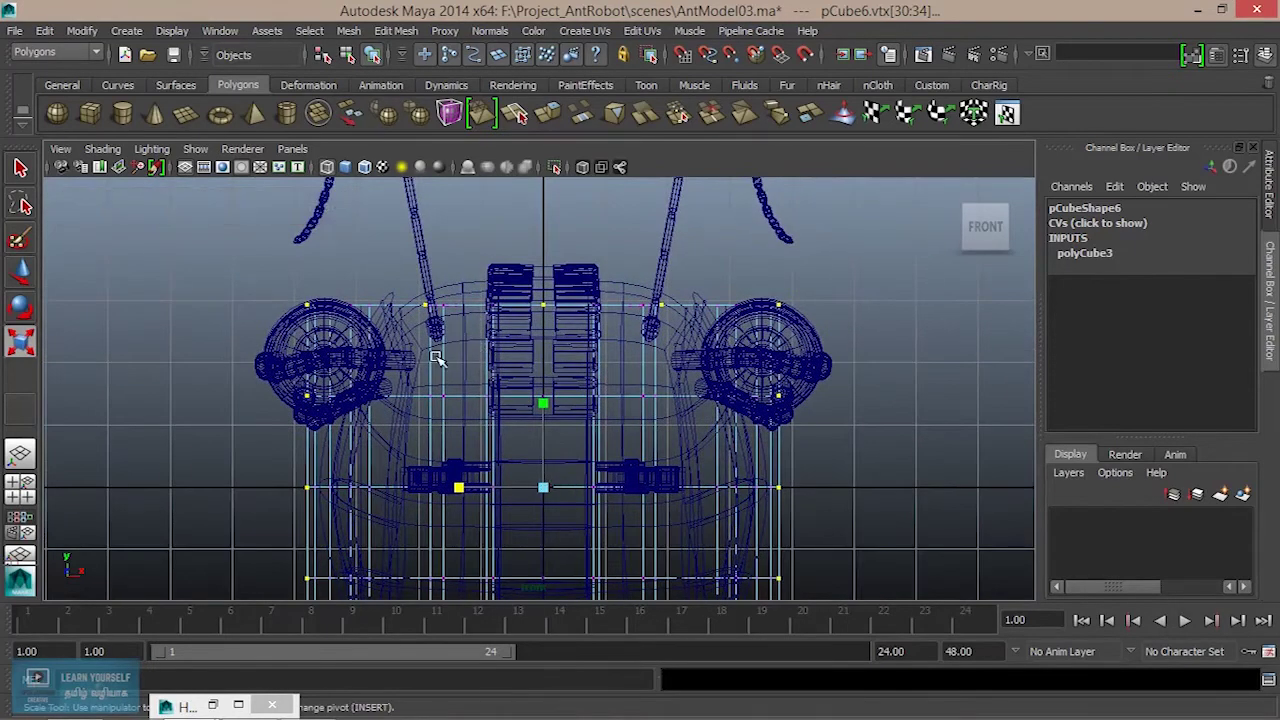
{"action": "right_click_drag", "start_coordinate": [440, 374], "coordinate": [511, 248]}
{"action": "left_click", "coordinate": [444, 390]}
{"action": "left_click", "coordinate": [312, 480]}
{"action": "mouse_move", "coordinate": [312, 466]}
{"action": "right_mouse_down"}
{"action": "mouse_move", "coordinate": [400, 250]}
{"action": "mouse_move", "coordinate": [313, 470]}
{"action": "right_mouse_up"}
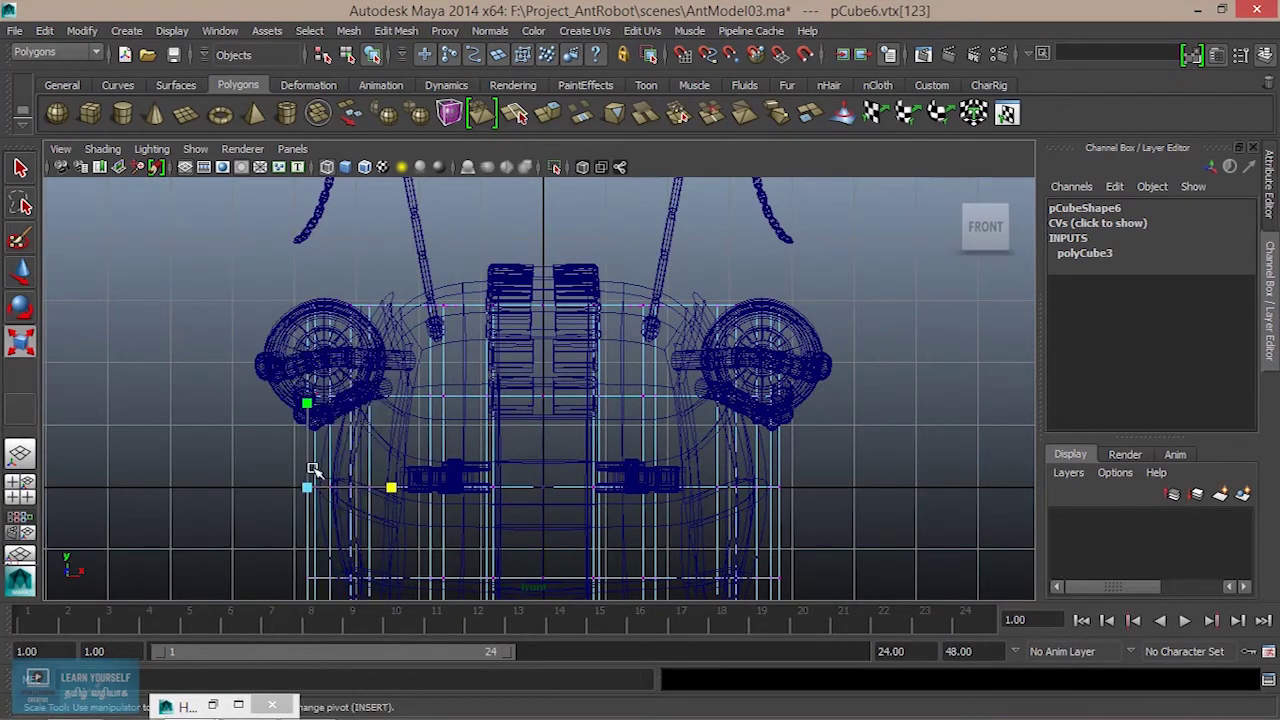
{"action": "key", "text": "q"}
{"action": "left_click", "coordinate": [313, 470]}
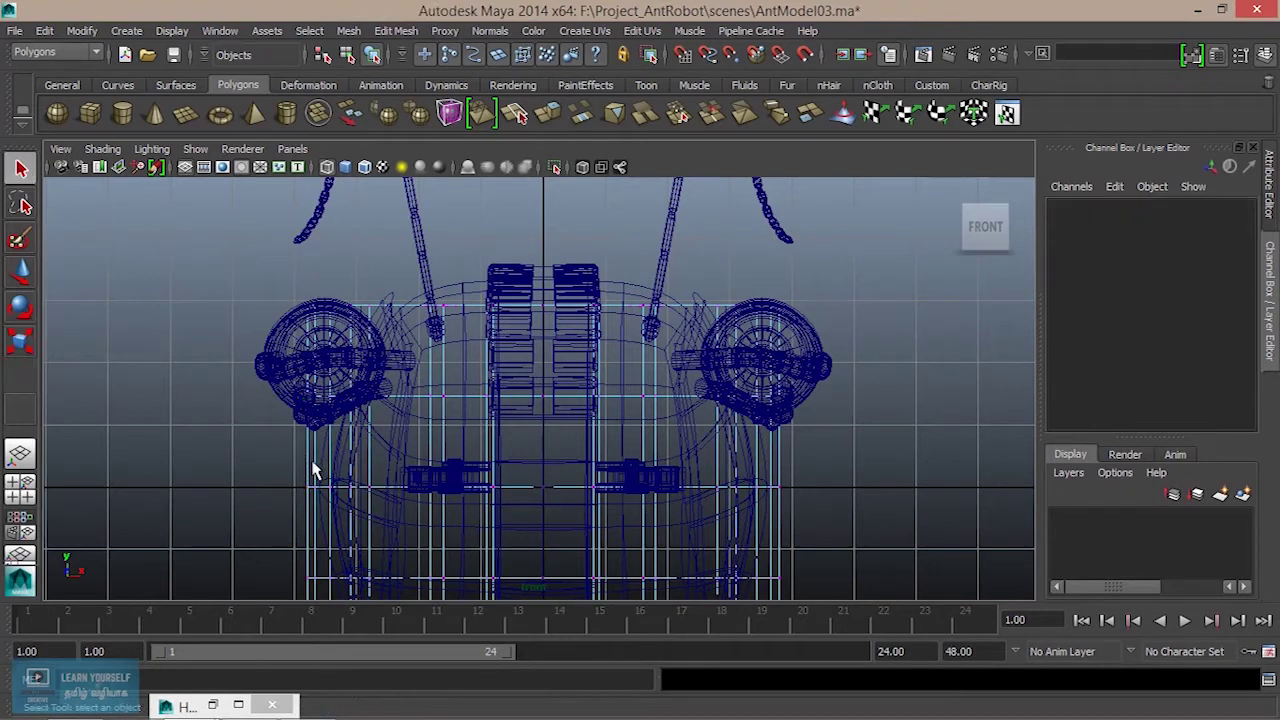
{"action": "right_click_drag", "start_coordinate": [316, 460], "coordinate": [390, 268]}
{"action": "left_click", "coordinate": [476, 312]}
{"action": "scroll", "coordinate": [466, 345], "scroll_direction": "up", "scroll_amount": 3}
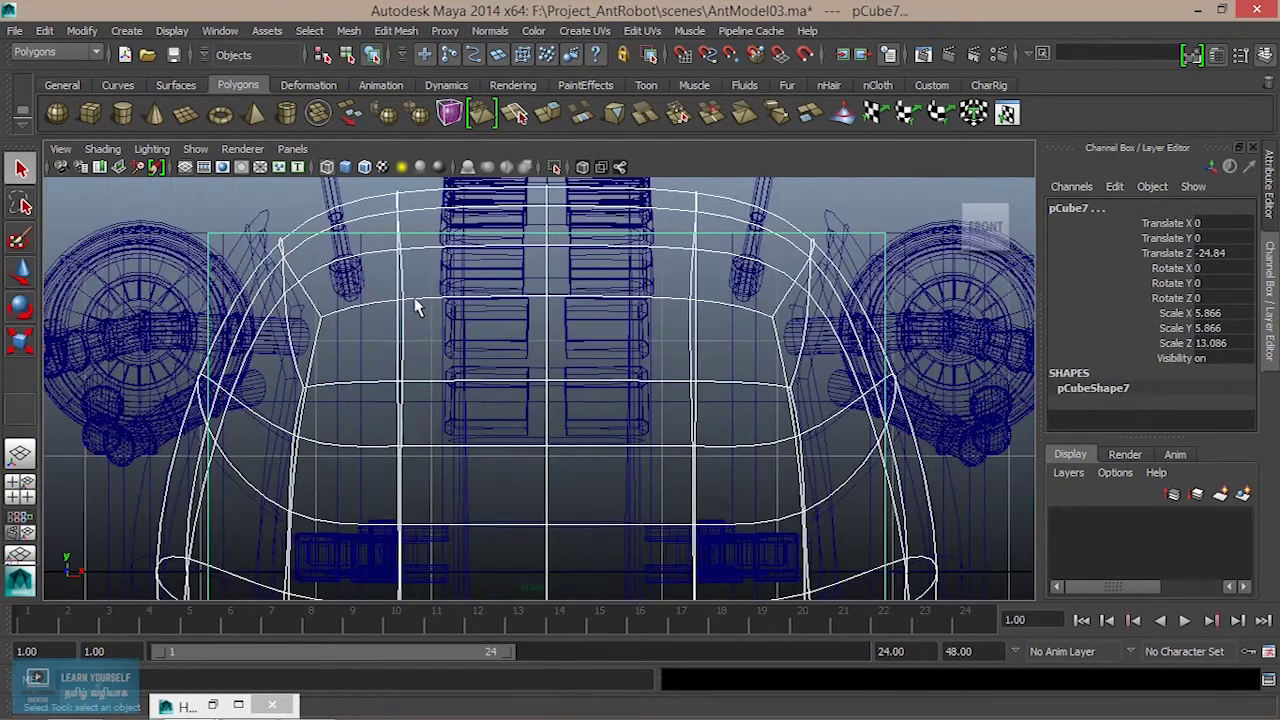
{"action": "scroll", "coordinate": [445, 278], "scroll_direction": "down", "scroll_amount": 4}
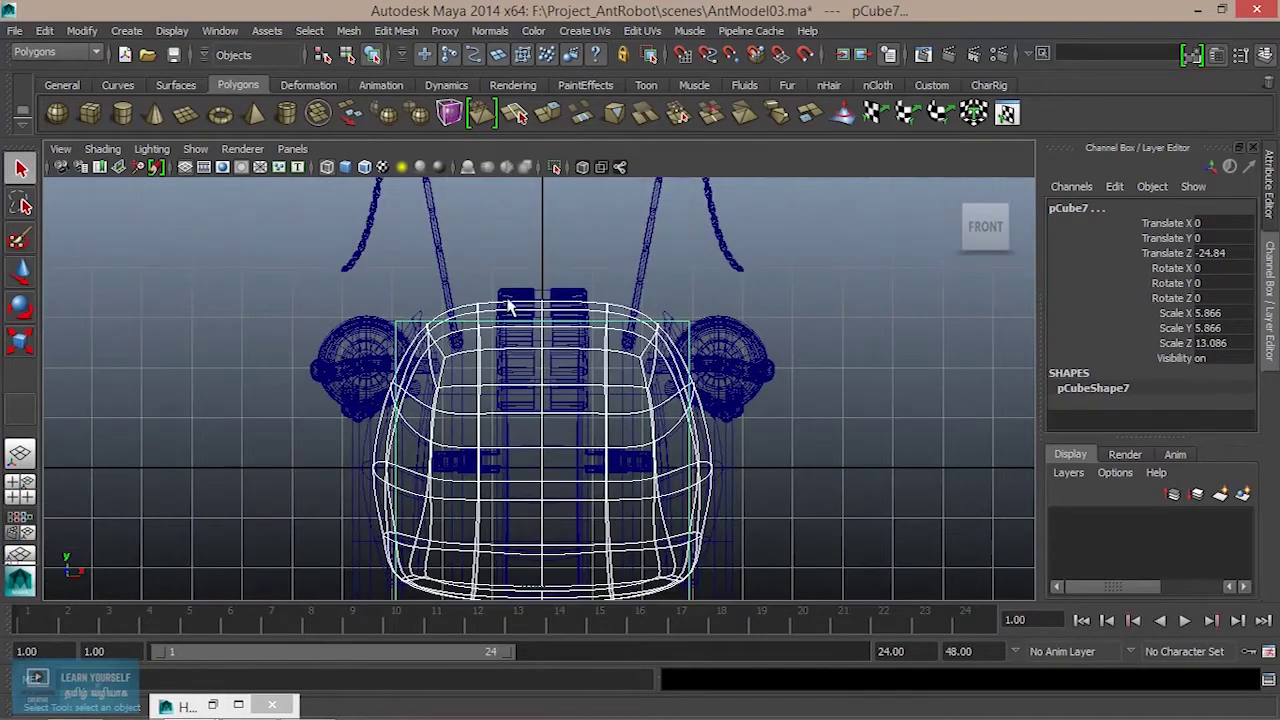
{"action": "left_click", "coordinate": [555, 167]}
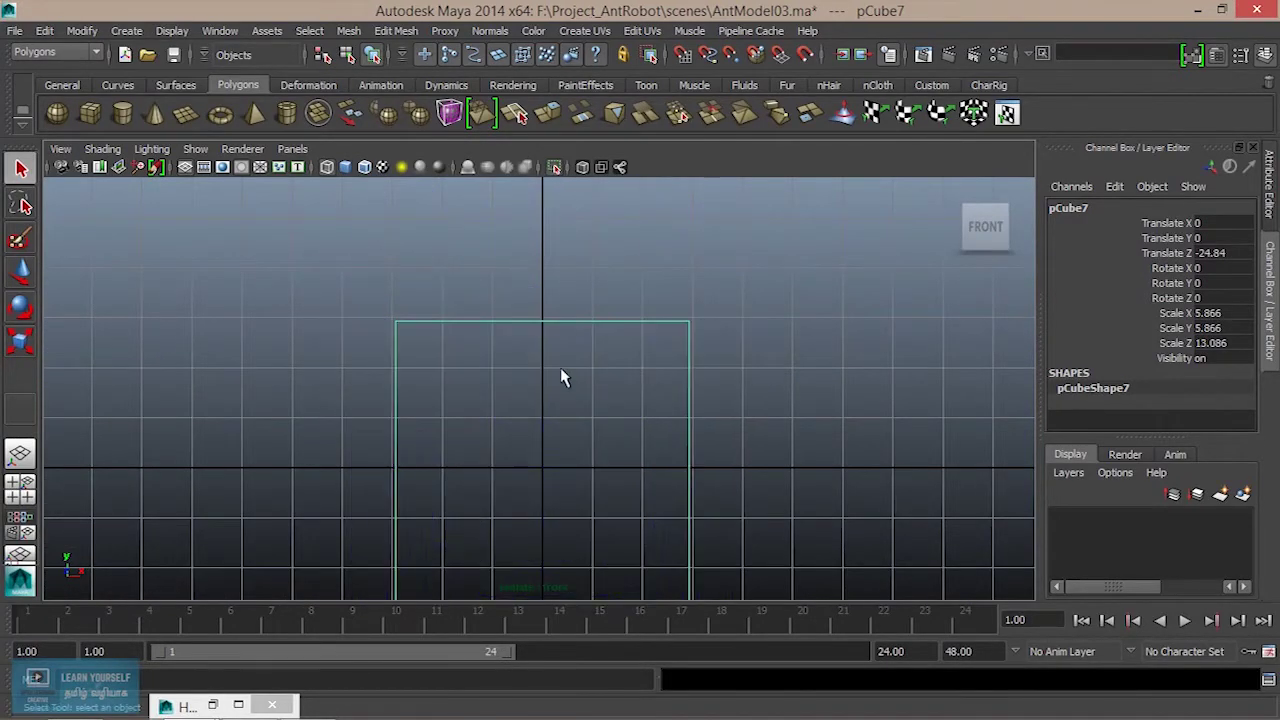
{"action": "middle_click_drag", "start_coordinate": [585, 437], "coordinate": [542, 378], "text": "alt"}
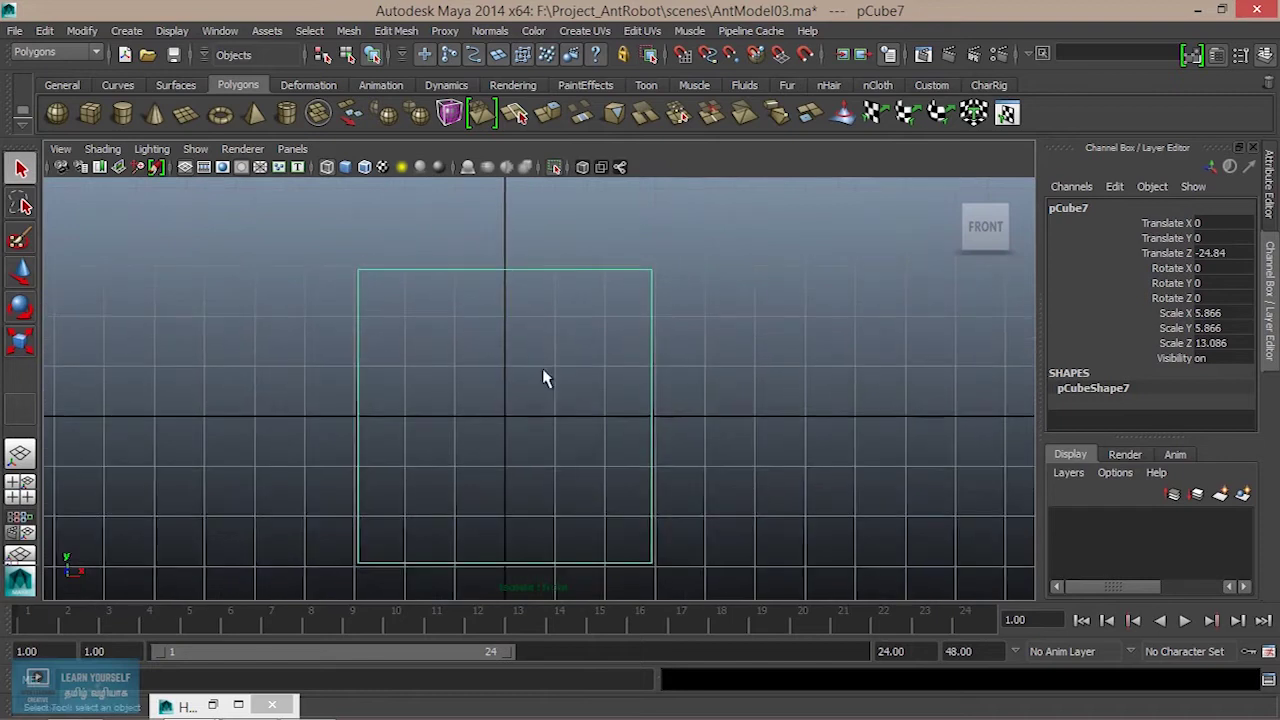
{"action": "right_click_drag", "start_coordinate": [548, 284], "coordinate": [591, 263]}
{"action": "key", "text": "space"}
{"action": "key", "text": "space"}
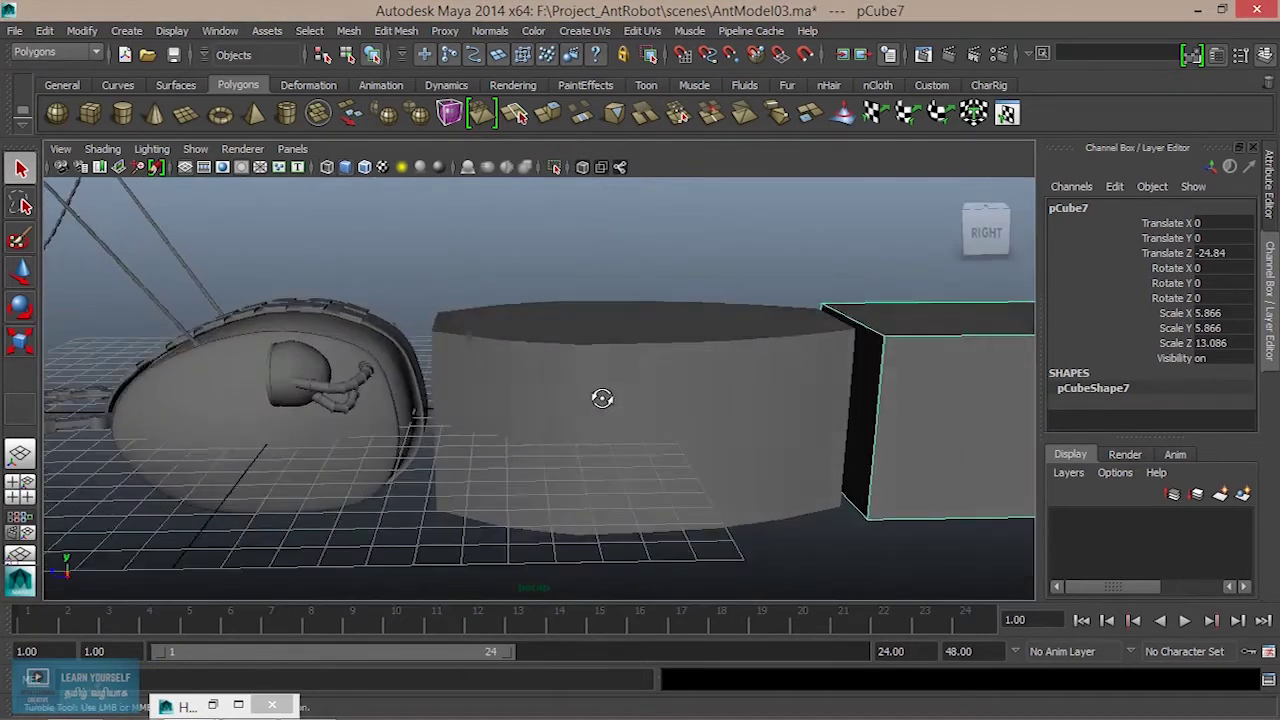
Isolate the subdivided middle body box in the front view.
{"action": "left_click", "coordinate": [597, 437]}
{"action": "left_click_drag", "start_coordinate": [597, 437], "coordinate": [604, 436], "text": "alt"}
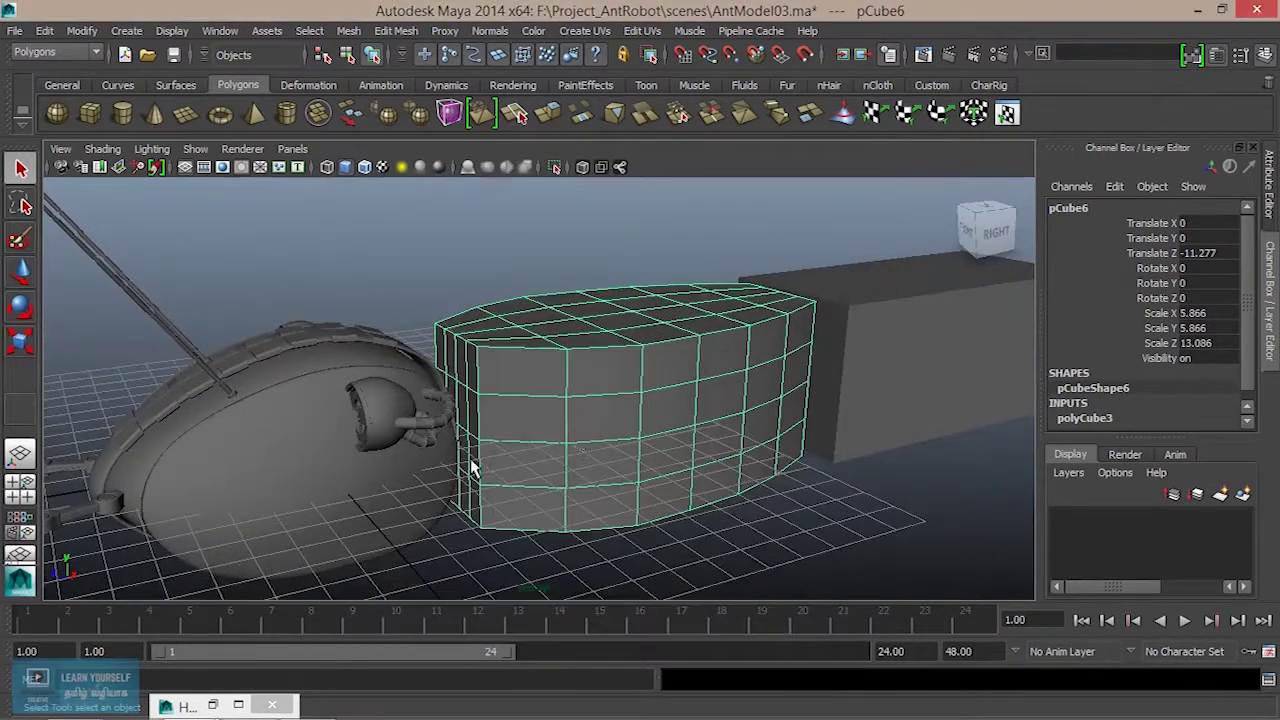
{"action": "key", "text": "space"}
{"action": "key", "text": "space"}
{"action": "left_click", "coordinate": [555, 167]}
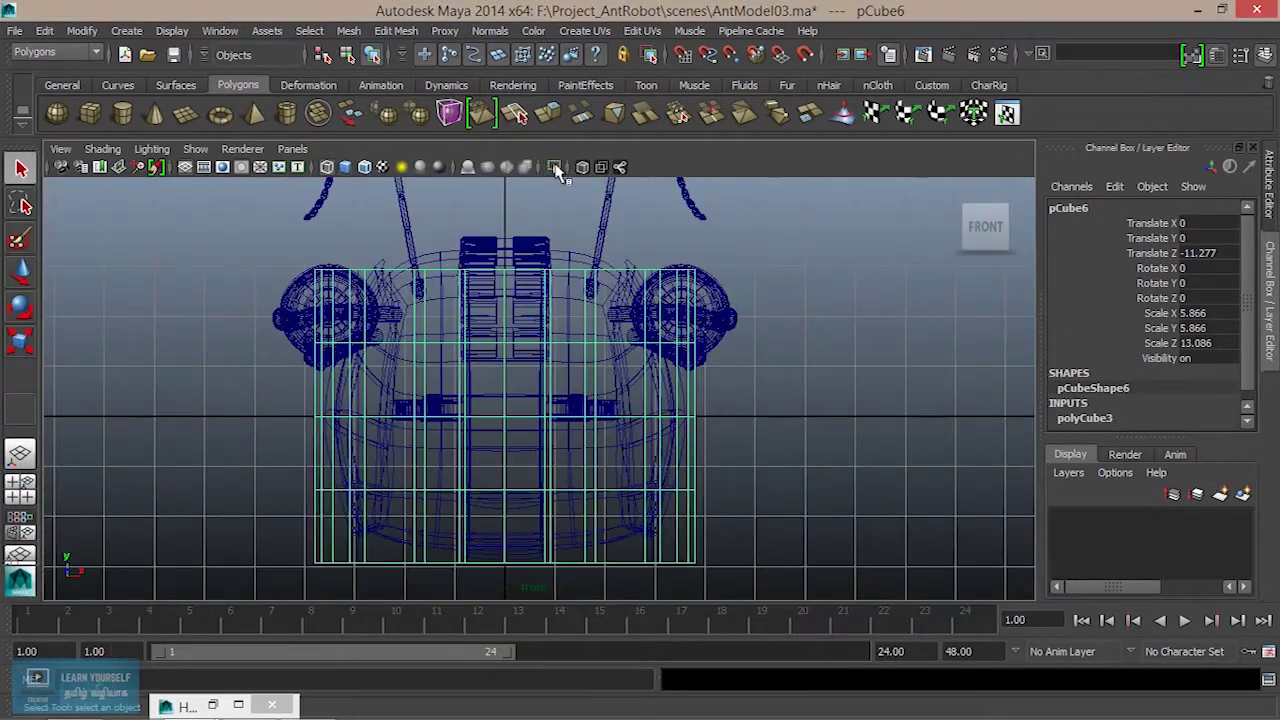
{"action": "left_click", "coordinate": [555, 167]}
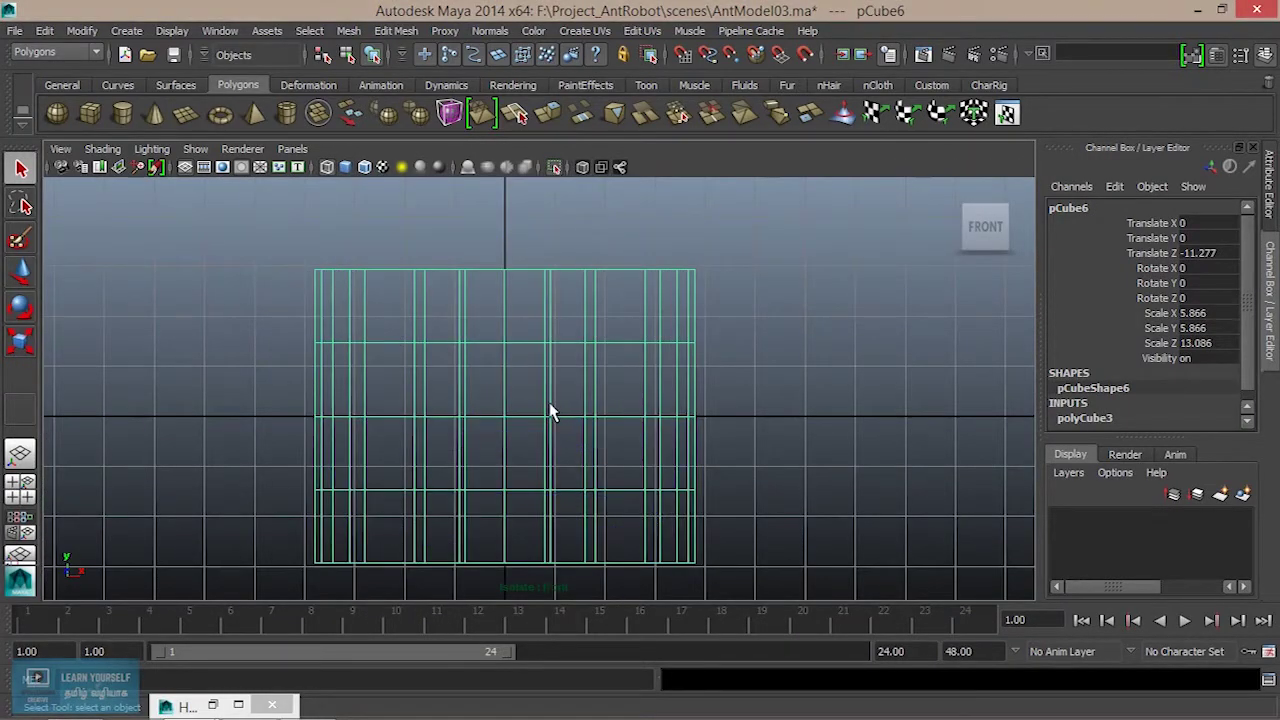
In the front view, scale the box's top vertex row to roughly half its width and narrow the second row slightly.
{"action": "right_click_drag", "start_coordinate": [548, 290], "coordinate": [365, 280]}
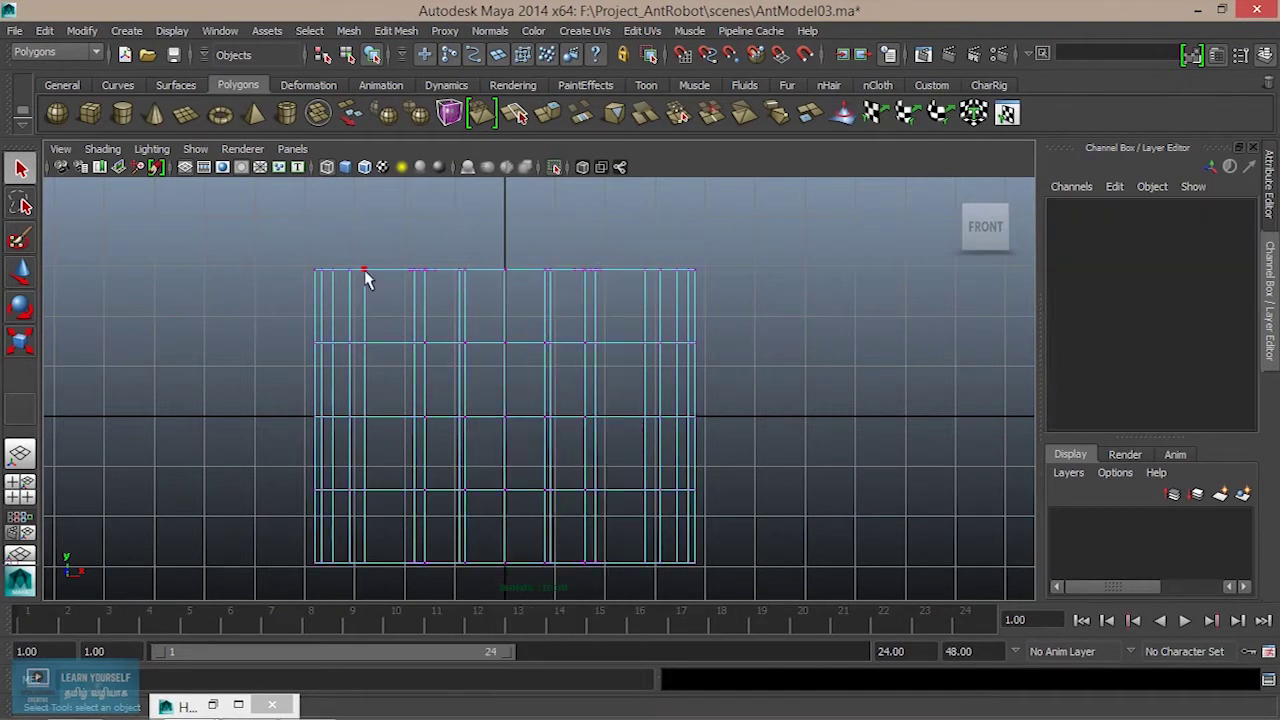
{"action": "left_click_drag", "start_coordinate": [708, 312], "coordinate": [722, 310]}
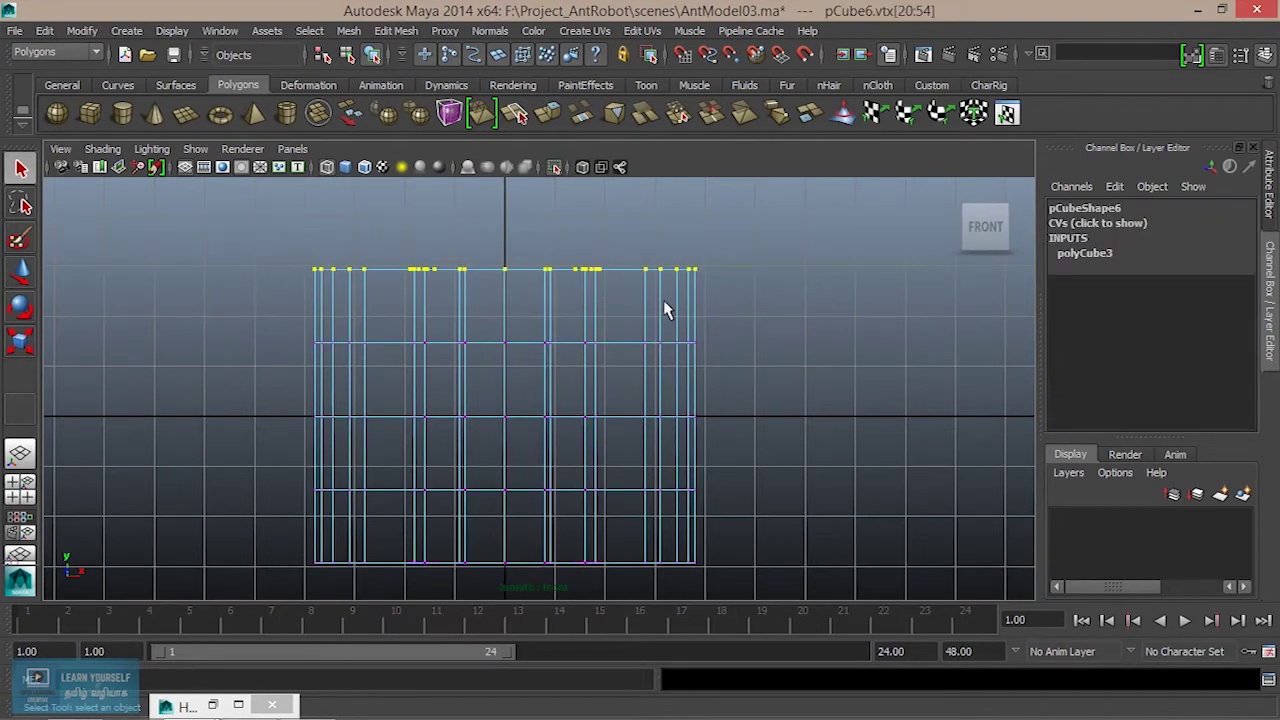
{"action": "key", "text": "w"}
{"action": "left_click_drag", "start_coordinate": [424, 270], "coordinate": [455, 271]}
{"action": "left_click_drag", "start_coordinate": [284, 332], "coordinate": [592, 358]}
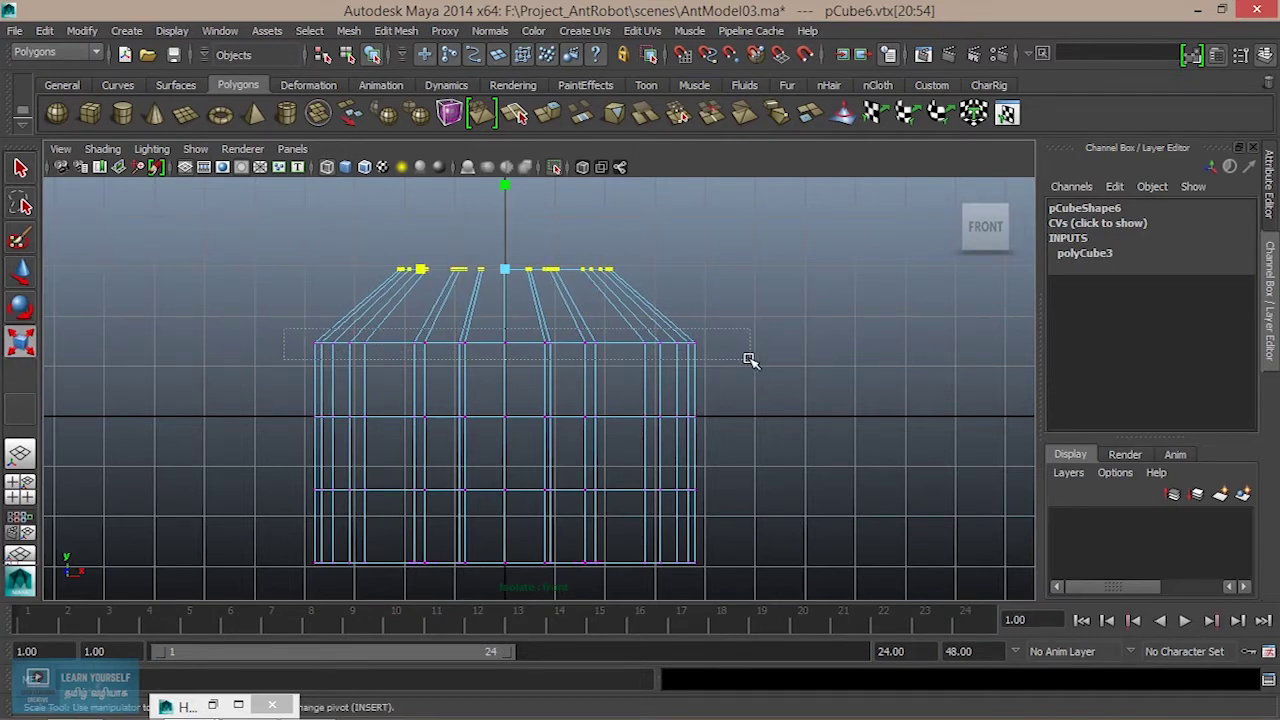
{"action": "left_click_drag", "start_coordinate": [751, 360], "coordinate": [752, 362]}
{"action": "left_click_drag", "start_coordinate": [424, 352], "coordinate": [431, 346]}
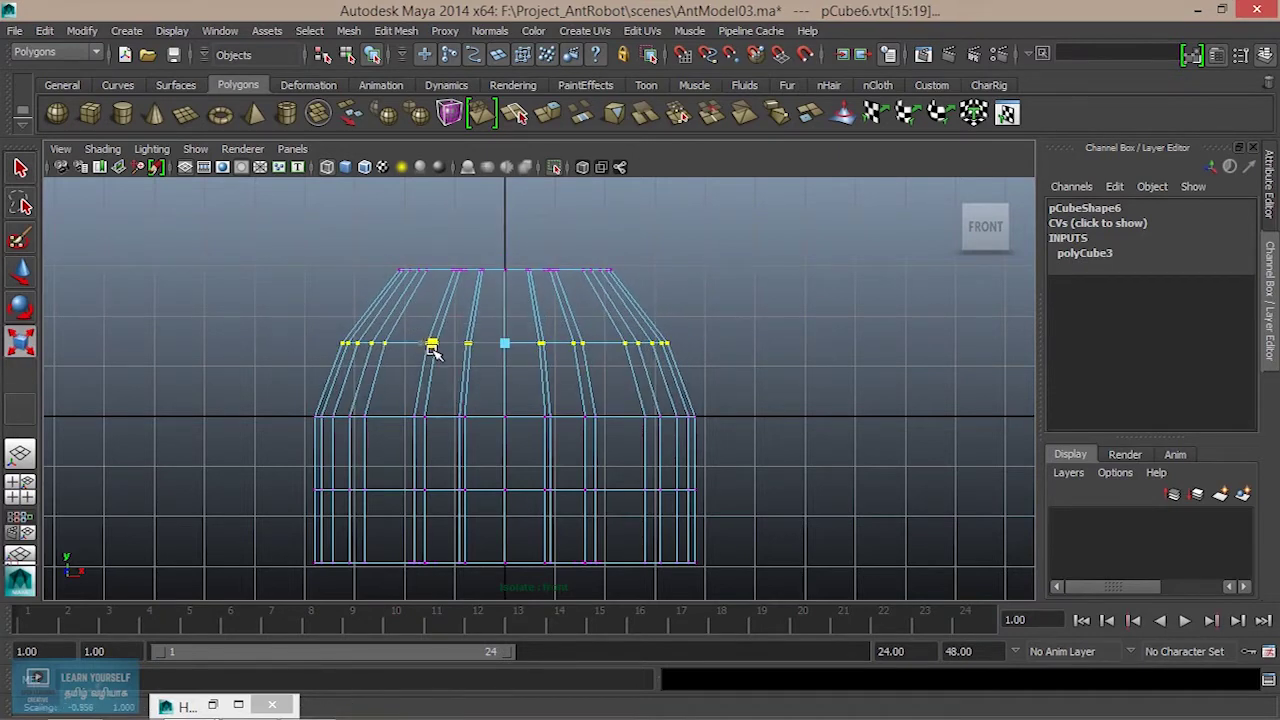
Narrow the bottom vertex row and the row above it along X to echo the taper of the upper half.
{"action": "left_click_drag", "start_coordinate": [270, 402], "coordinate": [716, 444]}
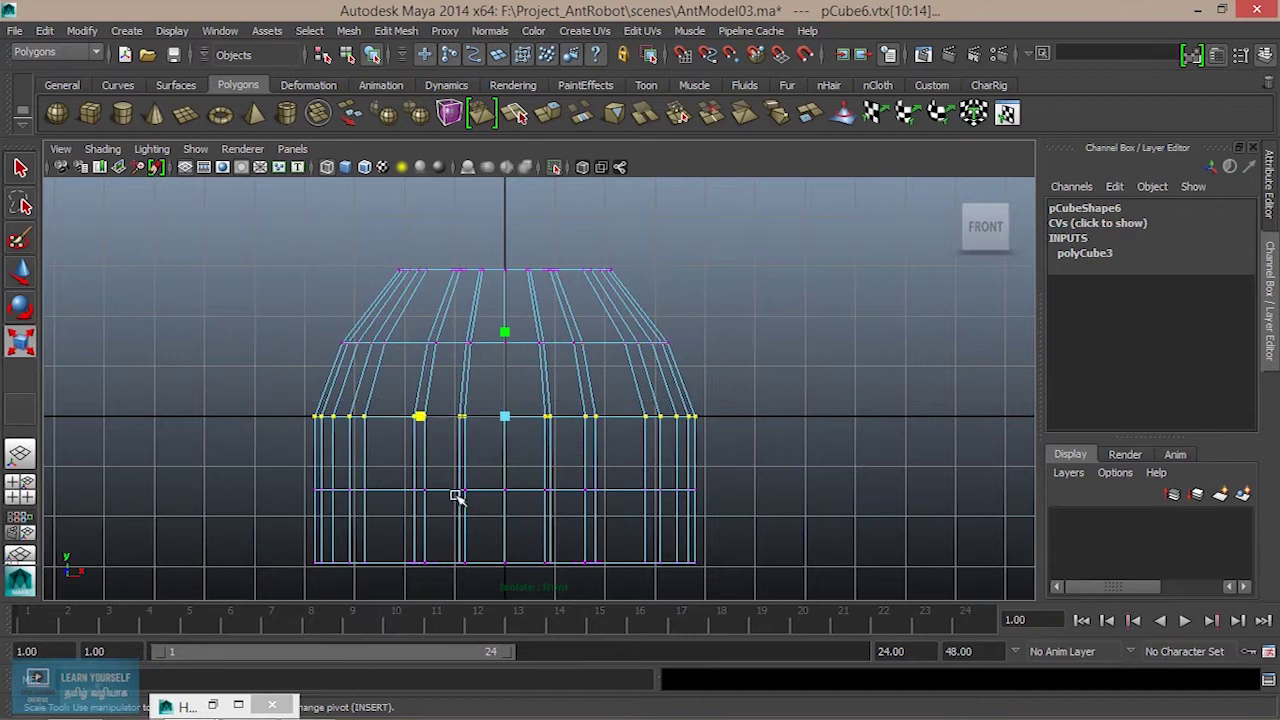
{"action": "left_click_drag", "start_coordinate": [224, 486], "coordinate": [736, 524]}
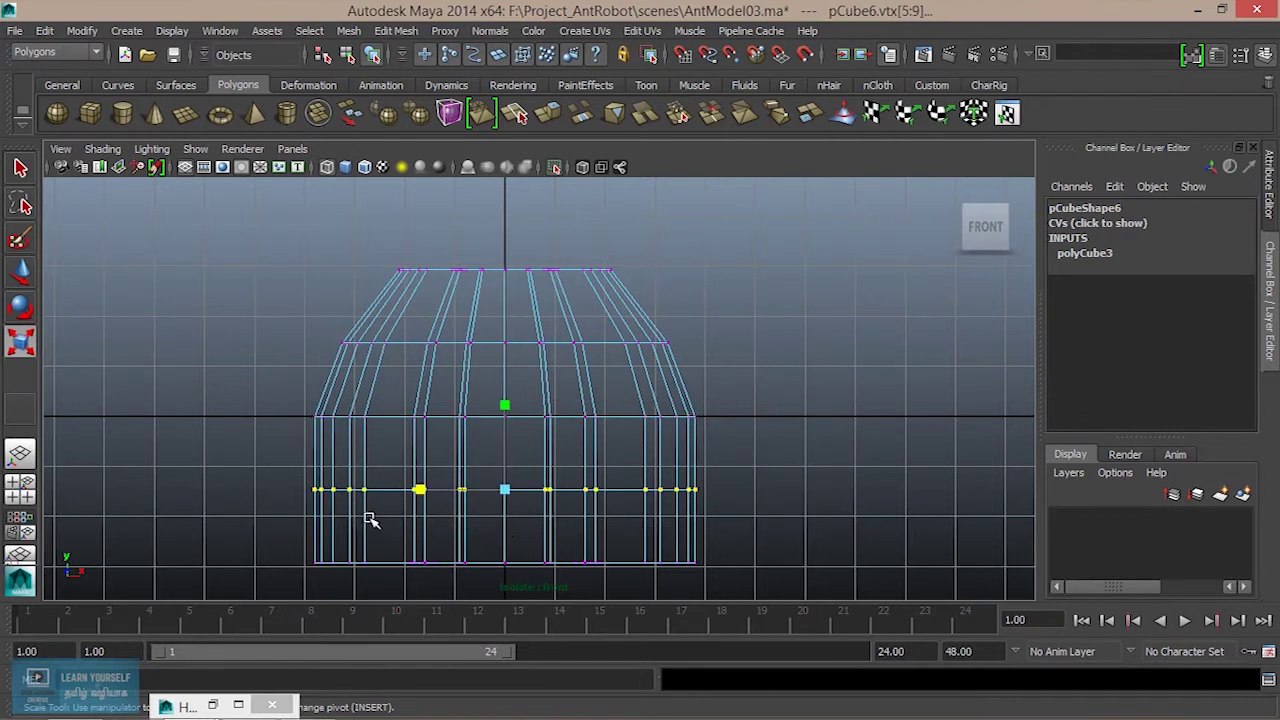
{"action": "left_click_drag", "start_coordinate": [424, 497], "coordinate": [433, 500]}
{"action": "left_click_drag", "start_coordinate": [240, 535], "coordinate": [766, 588]}
{"action": "left_click_drag", "start_coordinate": [418, 565], "coordinate": [455, 568]}
{"action": "left_click_drag", "start_coordinate": [290, 468], "coordinate": [690, 528]}
{"action": "left_click_drag", "start_coordinate": [418, 489], "coordinate": [421, 489]}
Scale the middle vertex row to about 0.91 along X and fine-tune the width of the bottom row.
{"action": "left_click_drag", "start_coordinate": [270, 383], "coordinate": [752, 464]}
{"action": "left_click_drag", "start_coordinate": [424, 417], "coordinate": [428, 422]}
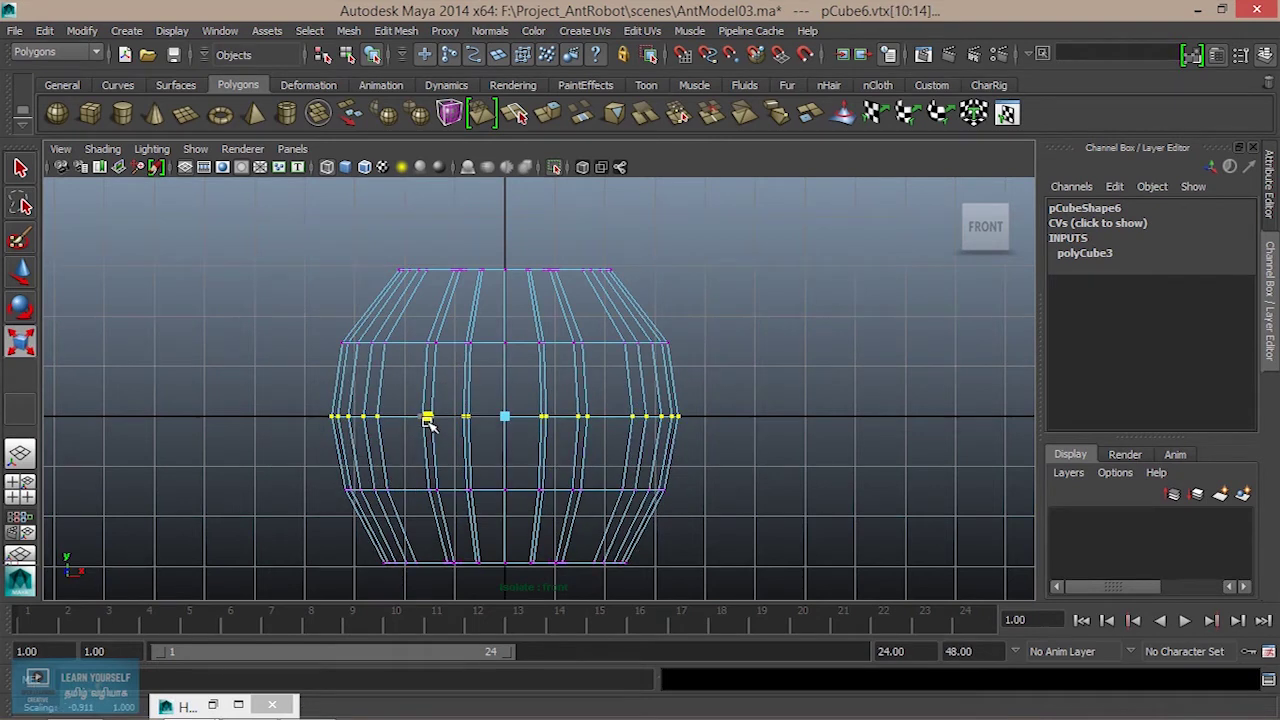
{"action": "left_click_drag", "start_coordinate": [349, 526], "coordinate": [757, 600]}
{"action": "left_click_drag", "start_coordinate": [428, 566], "coordinate": [485, 527]}
{"action": "key", "text": "space"}
{"action": "key", "text": "space"}
{"action": "left_click_drag", "start_coordinate": [634, 486], "coordinate": [728, 410], "text": "alt"}
In the side view, reduce the height of the vertex column nearest the head and increase the second column's height slightly.
{"action": "key", "text": "space"}
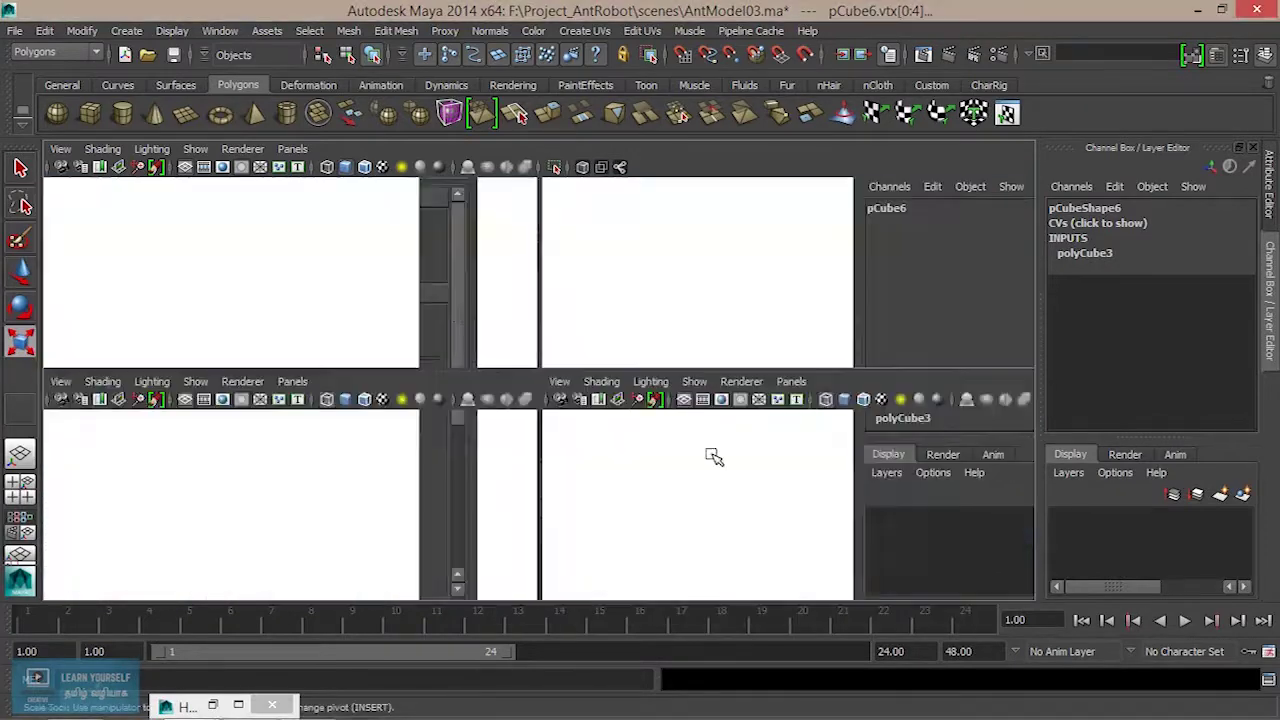
{"action": "key", "text": "space"}
{"action": "scroll", "coordinate": [716, 512], "scroll_direction": "down", "scroll_amount": 3}
{"action": "middle_click_drag", "start_coordinate": [716, 512], "coordinate": [461, 494], "text": "alt"}
{"action": "right_click_drag", "start_coordinate": [619, 398], "coordinate": [632, 268]}
{"action": "scroll", "coordinate": [549, 472], "scroll_direction": "up", "scroll_amount": 2}
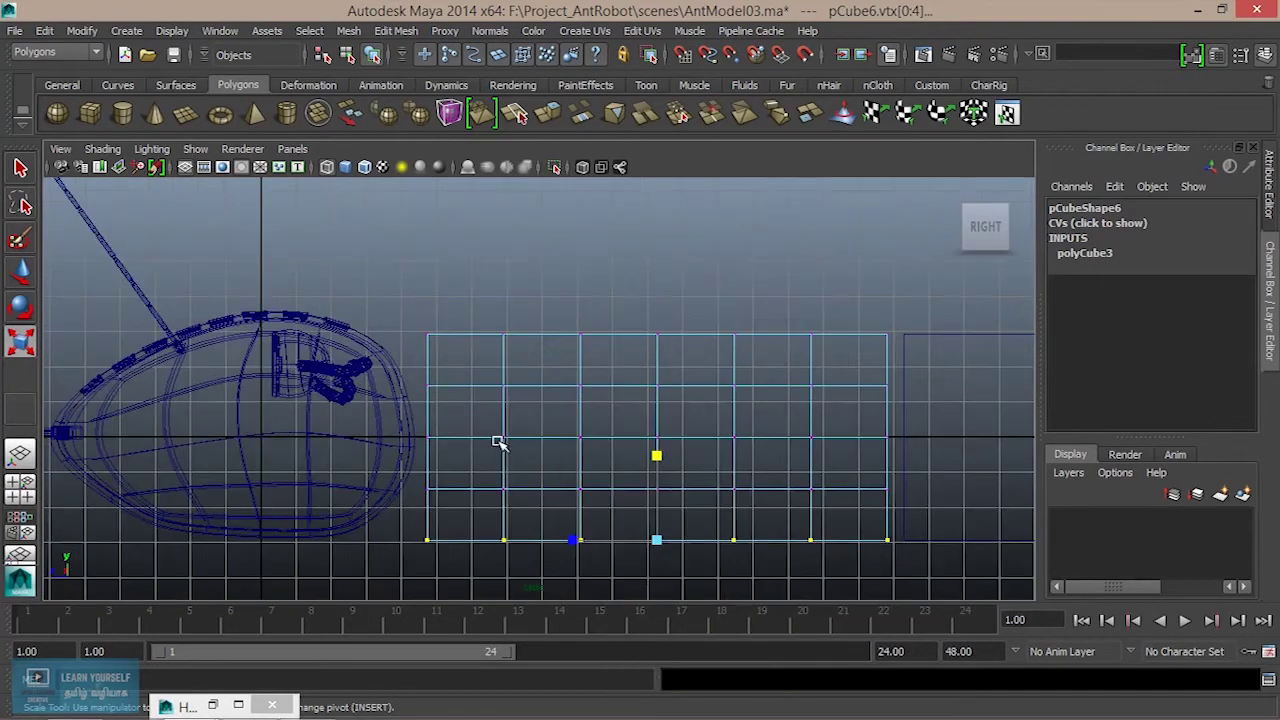
{"action": "left_click_drag", "start_coordinate": [418, 450], "coordinate": [428, 497]}
{"action": "left_click_drag", "start_coordinate": [488, 310], "coordinate": [518, 558]}
{"action": "left_click_drag", "start_coordinate": [500, 358], "coordinate": [508, 342]}
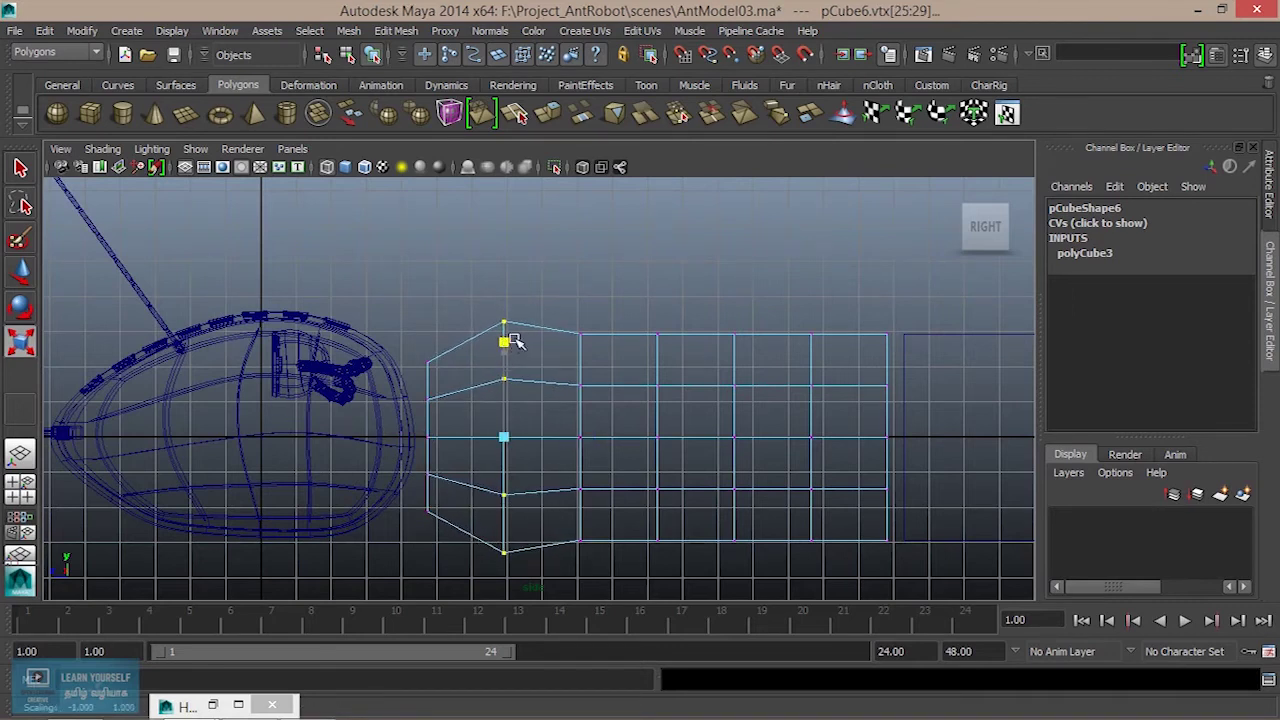
Heighten the third and fourth vertex columns from the head into a bulge and adjust the fifth to follow the curve.
{"action": "left_click_drag", "start_coordinate": [548, 300], "coordinate": [626, 566]}
{"action": "left_click_drag", "start_coordinate": [580, 351], "coordinate": [578, 322]}
{"action": "left_click_drag", "start_coordinate": [642, 298], "coordinate": [697, 549]}
{"action": "left_click_drag", "start_coordinate": [656, 353], "coordinate": [786, 609]}
{"action": "left_click_drag", "start_coordinate": [735, 352], "coordinate": [737, 348]}
Reduce the height of the two rearmost vertex columns and raise the fifth column slightly to smooth the rear taper.
{"action": "left_click_drag", "start_coordinate": [889, 317], "coordinate": [914, 600]}
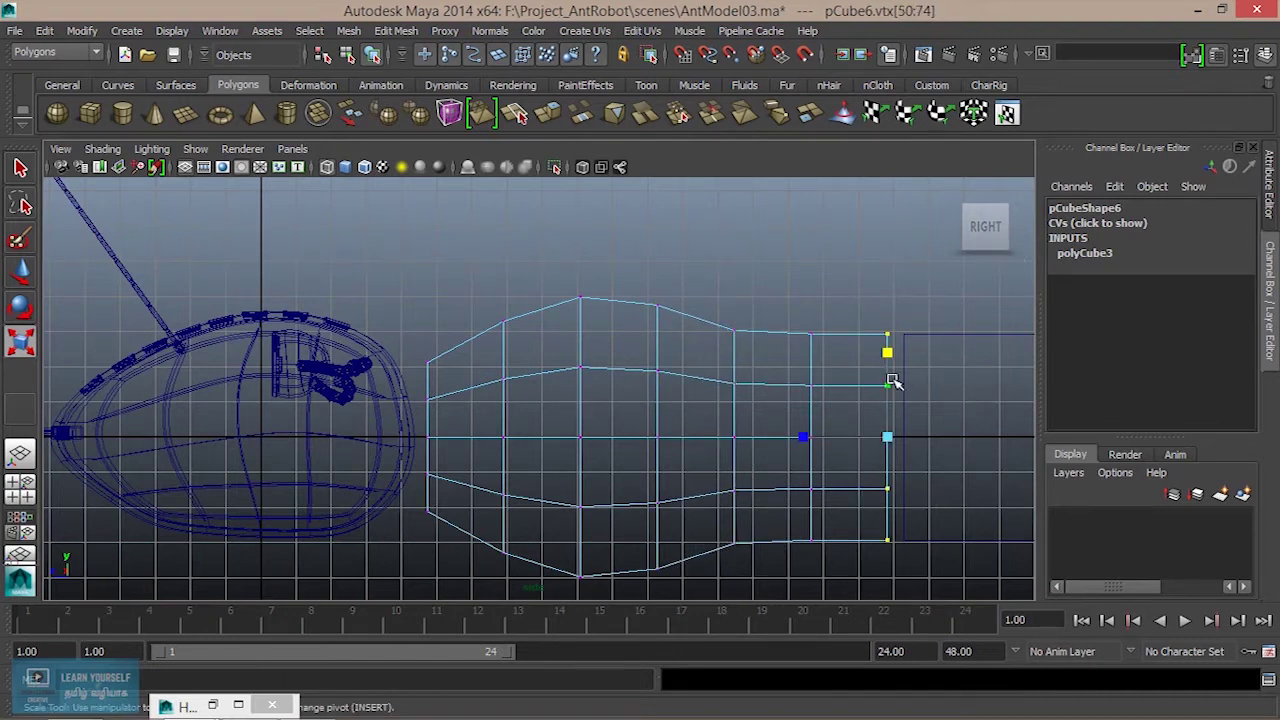
{"action": "left_click_drag", "start_coordinate": [886, 356], "coordinate": [889, 372]}
{"action": "left_click_drag", "start_coordinate": [797, 322], "coordinate": [870, 585]}
{"action": "left_click_drag", "start_coordinate": [811, 357], "coordinate": [813, 359]}
{"action": "left_click_drag", "start_coordinate": [704, 311], "coordinate": [784, 571]}
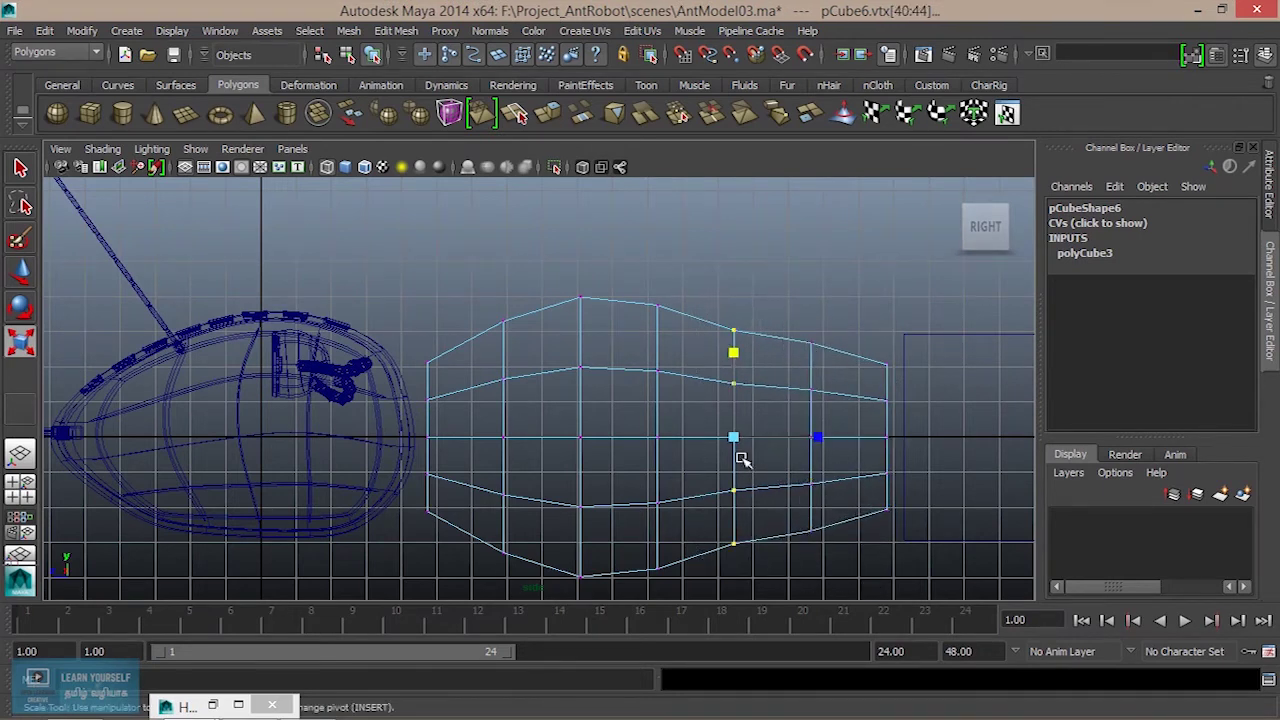
{"action": "left_click_drag", "start_coordinate": [733, 364], "coordinate": [735, 347]}
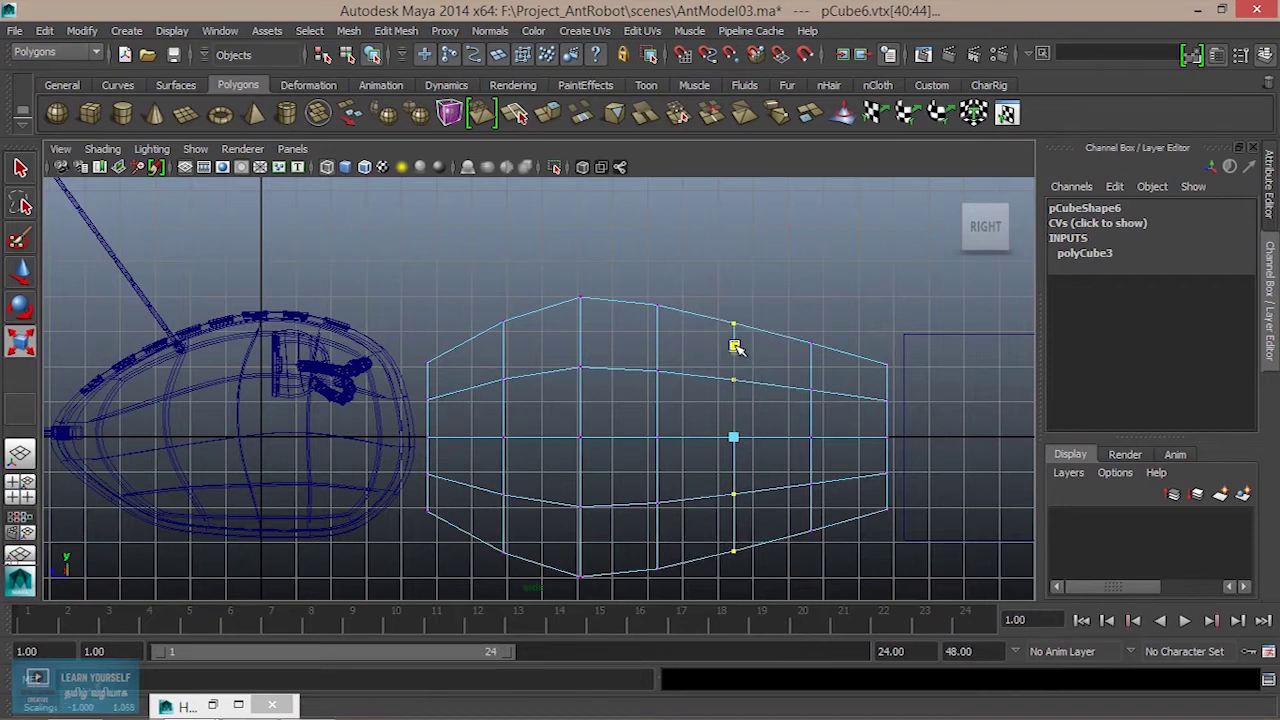
Return the body segment to object mode and examine its rounded shape beside the head in perspective.
{"action": "middle_click_drag", "start_coordinate": [921, 472], "coordinate": [899, 389], "text": "alt"}
{"action": "key", "text": "space"}
{"action": "key", "text": "space"}
{"action": "left_click_drag", "start_coordinate": [782, 340], "coordinate": [480, 415], "text": "alt"}
{"action": "right_click_drag", "start_coordinate": [620, 272], "coordinate": [728, 248]}
{"action": "scroll", "coordinate": [680, 437], "scroll_direction": "down", "scroll_amount": 6}
{"action": "left_click_drag", "start_coordinate": [680, 437], "coordinate": [700, 484], "text": "alt"}
{"action": "left_click", "coordinate": [606, 423]}
{"action": "scroll", "coordinate": [605, 423], "scroll_direction": "up", "scroll_amount": 3}
{"action": "left_click_drag", "start_coordinate": [605, 422], "coordinate": [483, 305], "text": "alt"}
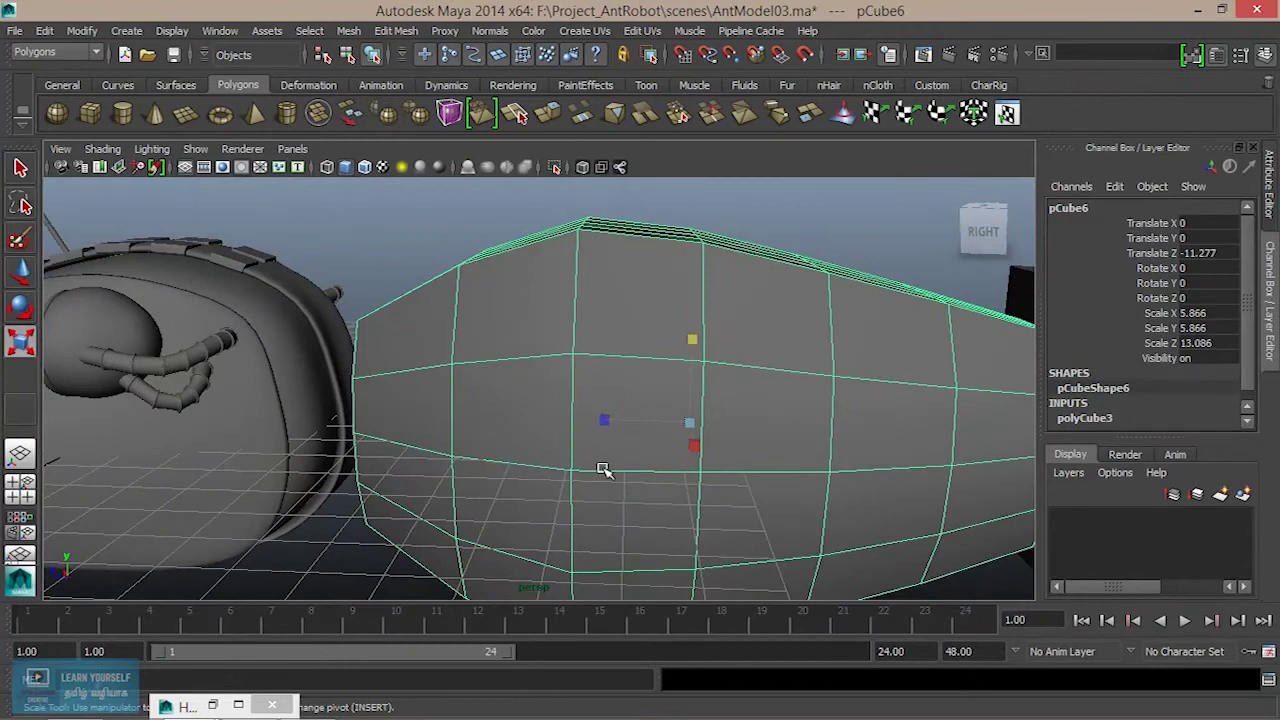
{"action": "left_click_drag", "start_coordinate": [548, 416], "coordinate": [507, 303], "text": "alt"}
Select the vertices along the segment's top centre line, excluding both ends, and raise them slightly along Y.
{"action": "right_click_drag", "start_coordinate": [507, 303], "coordinate": [446, 297]}
{"action": "left_click", "coordinate": [479, 331]}
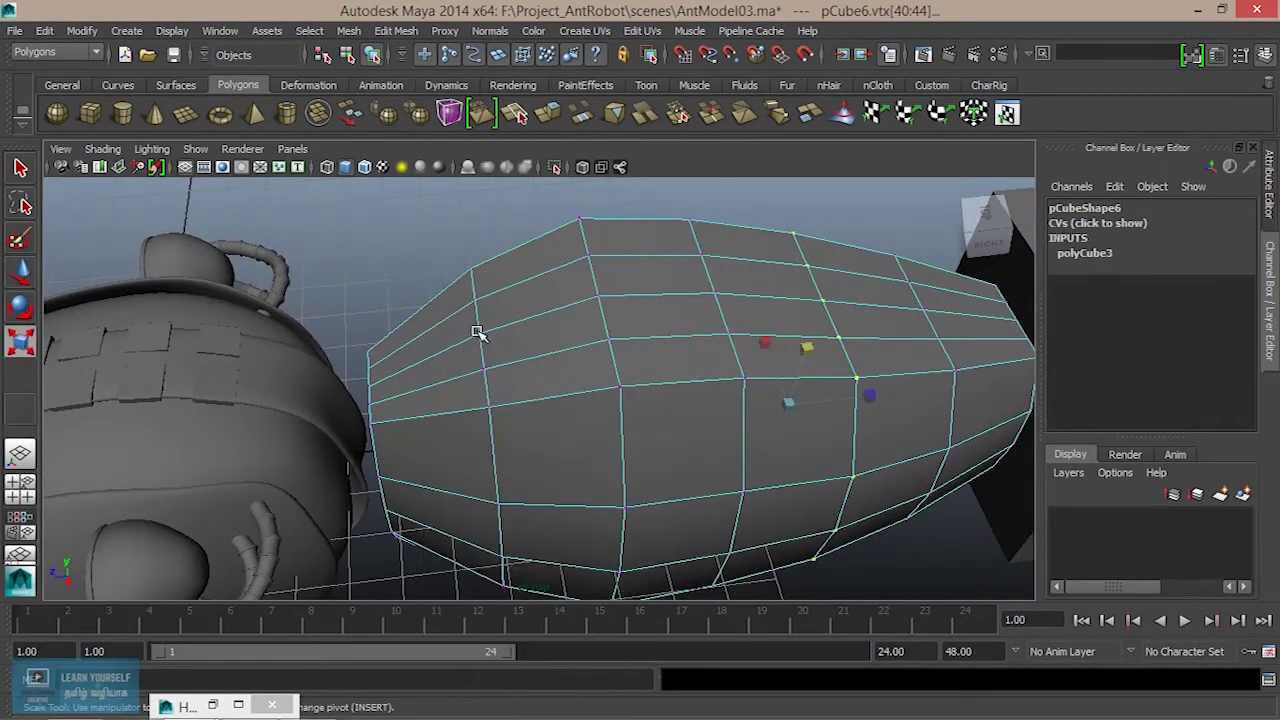
{"action": "left_click", "coordinate": [594, 297], "text": "shift"}
{"action": "left_click", "coordinate": [712, 294], "text": "shift"}
{"action": "left_click", "coordinate": [820, 301], "text": "shift"}
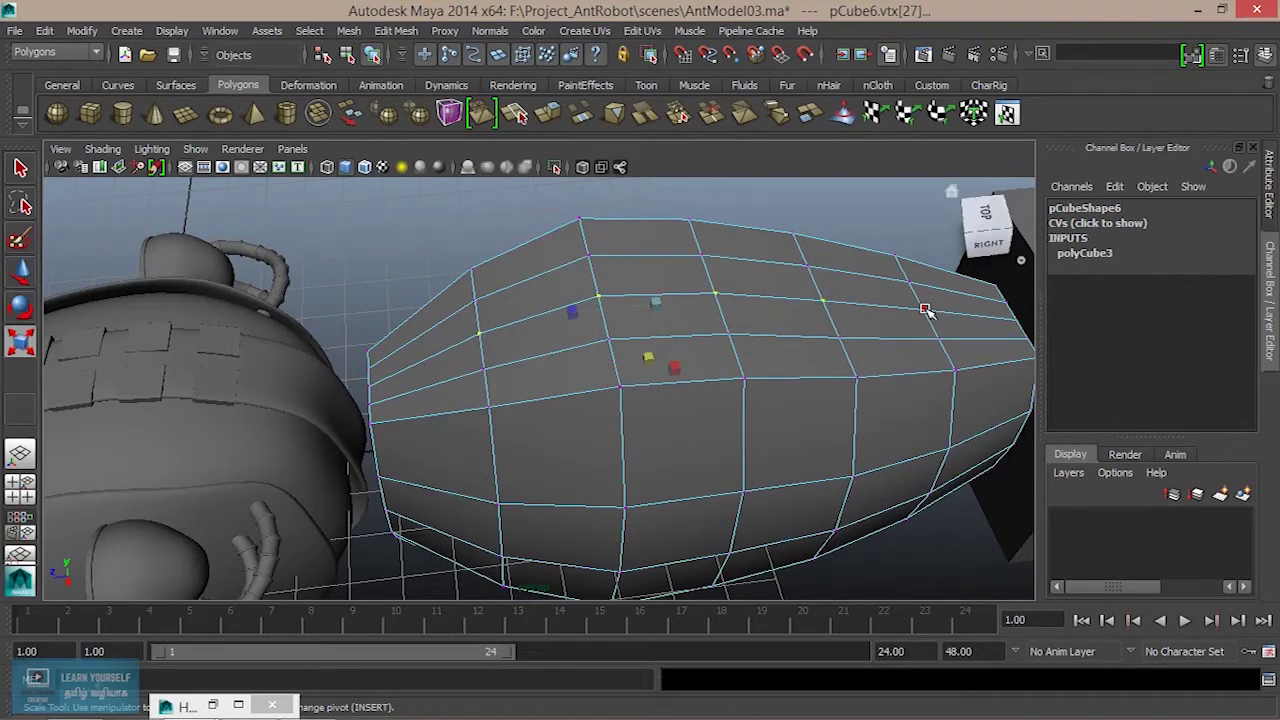
{"action": "left_click", "coordinate": [924, 309], "text": "shift"}
{"action": "key", "text": "4"}
{"action": "left_click_drag", "start_coordinate": [709, 451], "coordinate": [600, 394], "text": "alt"}
{"action": "key", "text": "5"}
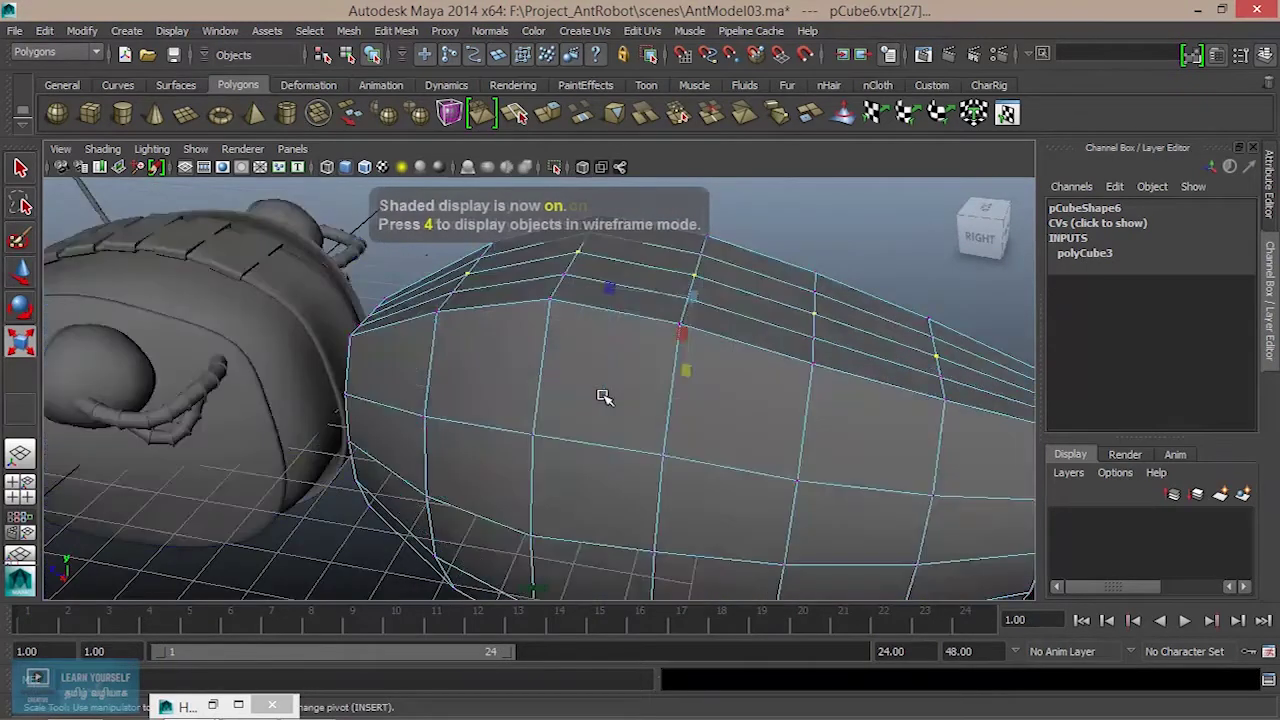
{"action": "scroll", "coordinate": [604, 398], "scroll_direction": "down", "scroll_amount": 5}
{"action": "mouse_move", "coordinate": [636, 488]}
{"action": "left_mouse_down", "text": "alt"}
{"action": "mouse_move", "coordinate": [657, 460]}
{"action": "mouse_move", "coordinate": [632, 375]}
{"action": "left_mouse_up", "text": "alt"}
{"action": "key", "text": "w"}
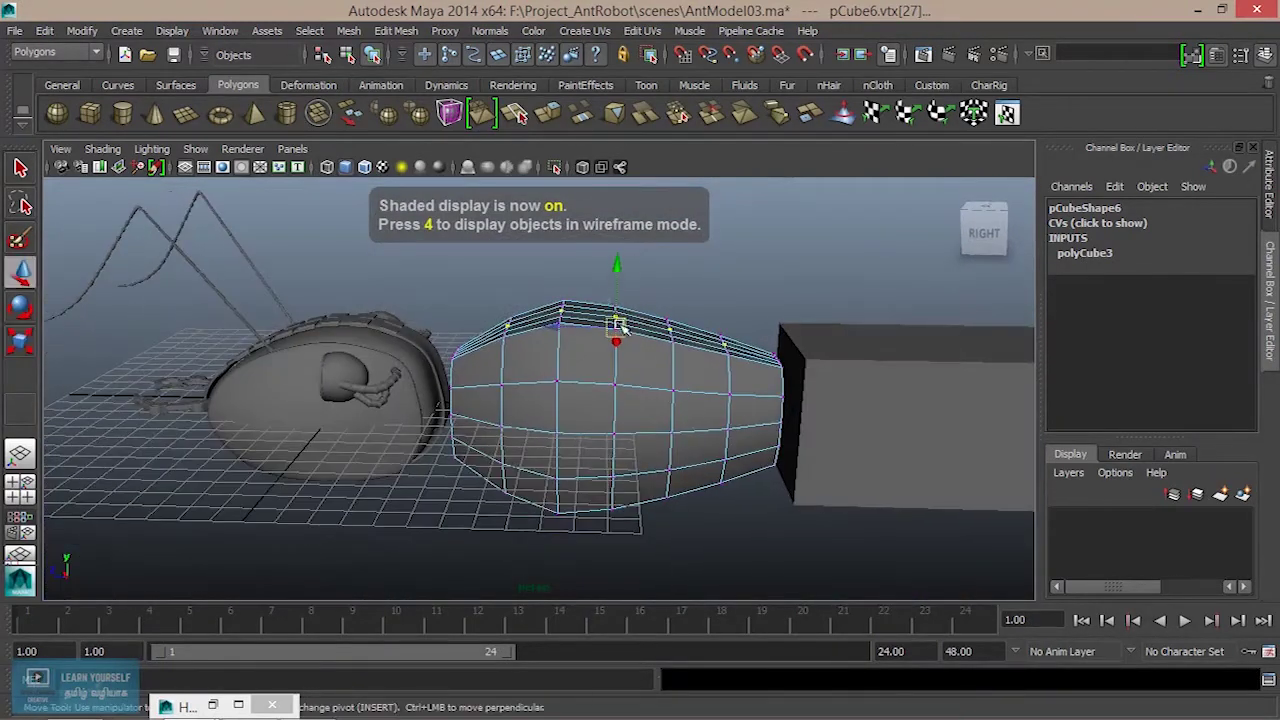
{"action": "left_click_drag", "start_coordinate": [617, 264], "coordinate": [619, 252]}
Add the vertex rows on both sides of the segment's top centre line to the selection, excluding both ends, and raise all three rows slightly.
{"action": "right_click_drag", "start_coordinate": [531, 420], "coordinate": [640, 369], "text": "alt"}
{"action": "left_click_drag", "start_coordinate": [640, 369], "coordinate": [597, 446], "text": "alt"}
{"action": "right_click_drag", "start_coordinate": [572, 422], "coordinate": [640, 463], "text": "alt"}
{"action": "left_click_drag", "start_coordinate": [641, 463], "coordinate": [523, 401], "text": "alt"}
{"action": "left_click", "coordinate": [454, 346], "text": "shift"}
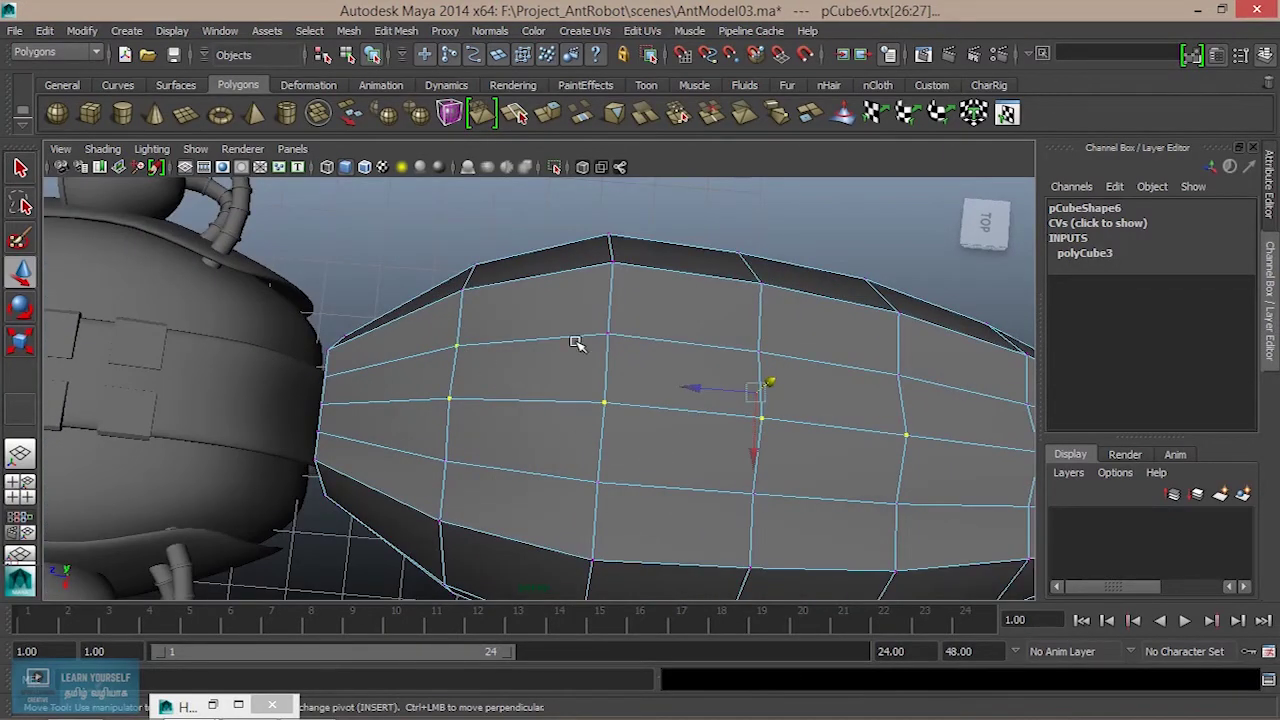
{"action": "middle_click_drag", "start_coordinate": [709, 362], "coordinate": [535, 376], "text": "alt"}
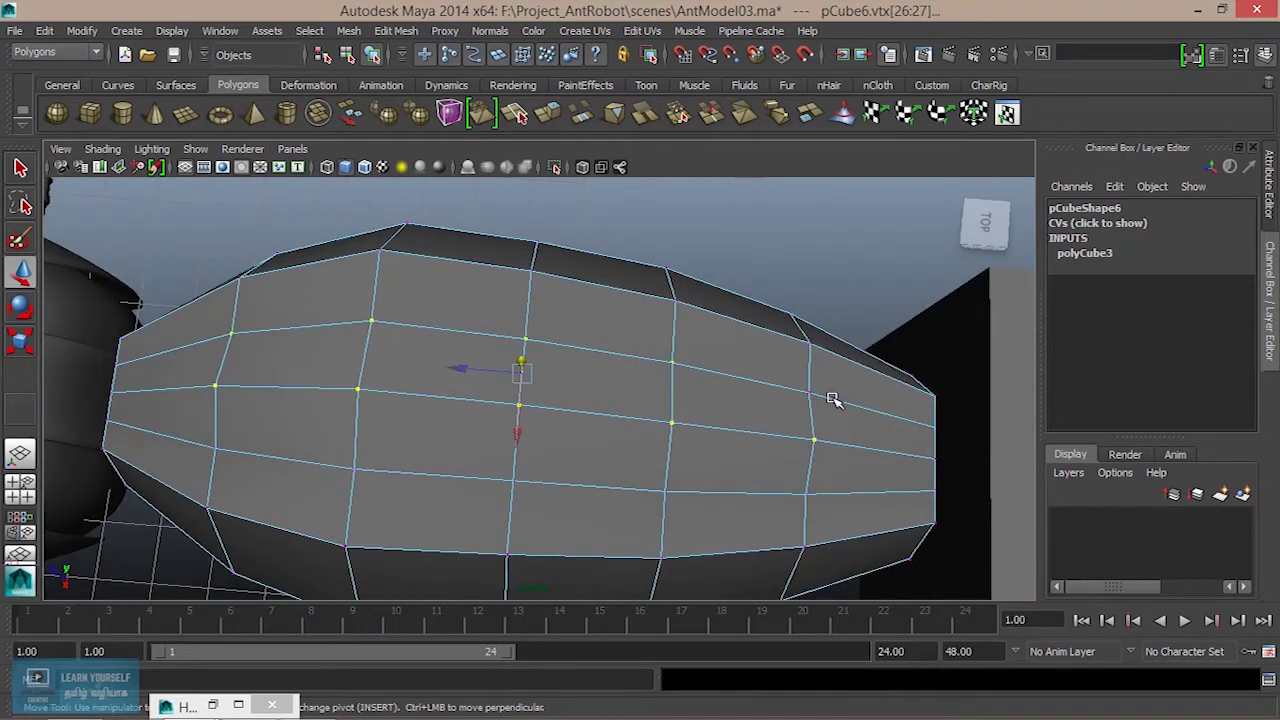
{"action": "left_click", "coordinate": [809, 502], "text": "shift"}
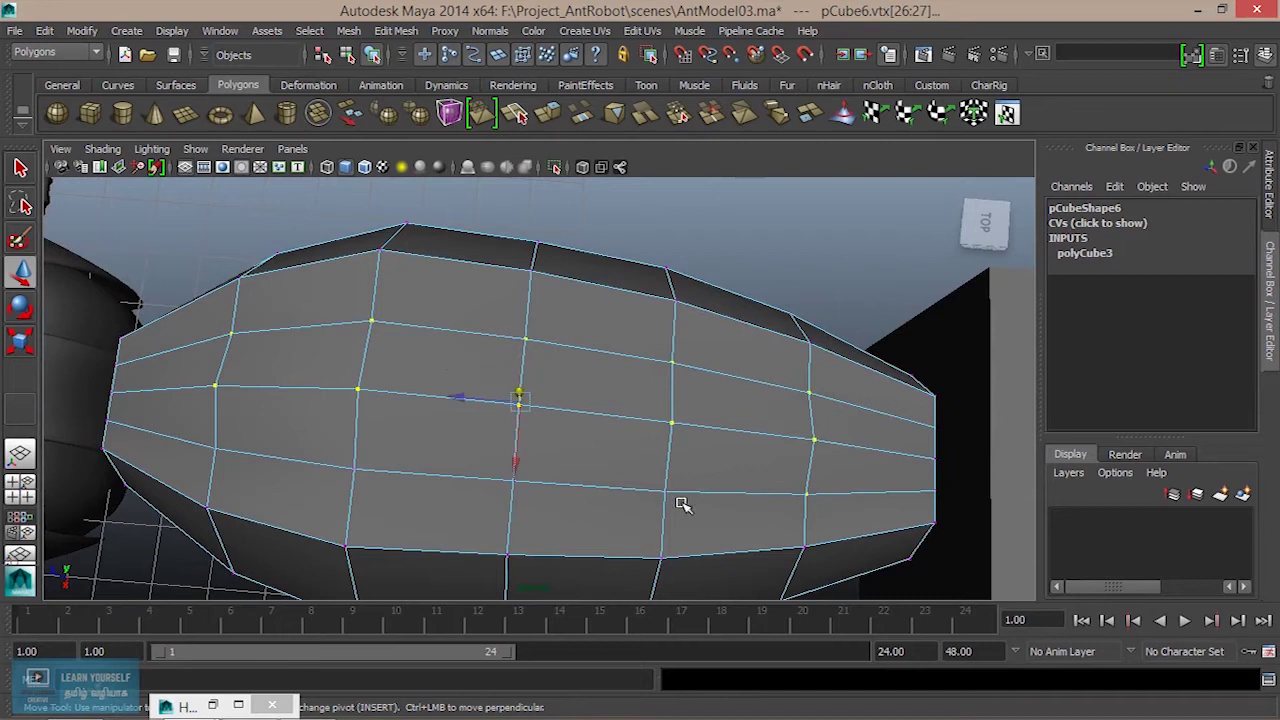
{"action": "left_click_drag", "start_coordinate": [511, 483], "coordinate": [546, 437], "text": "alt"}
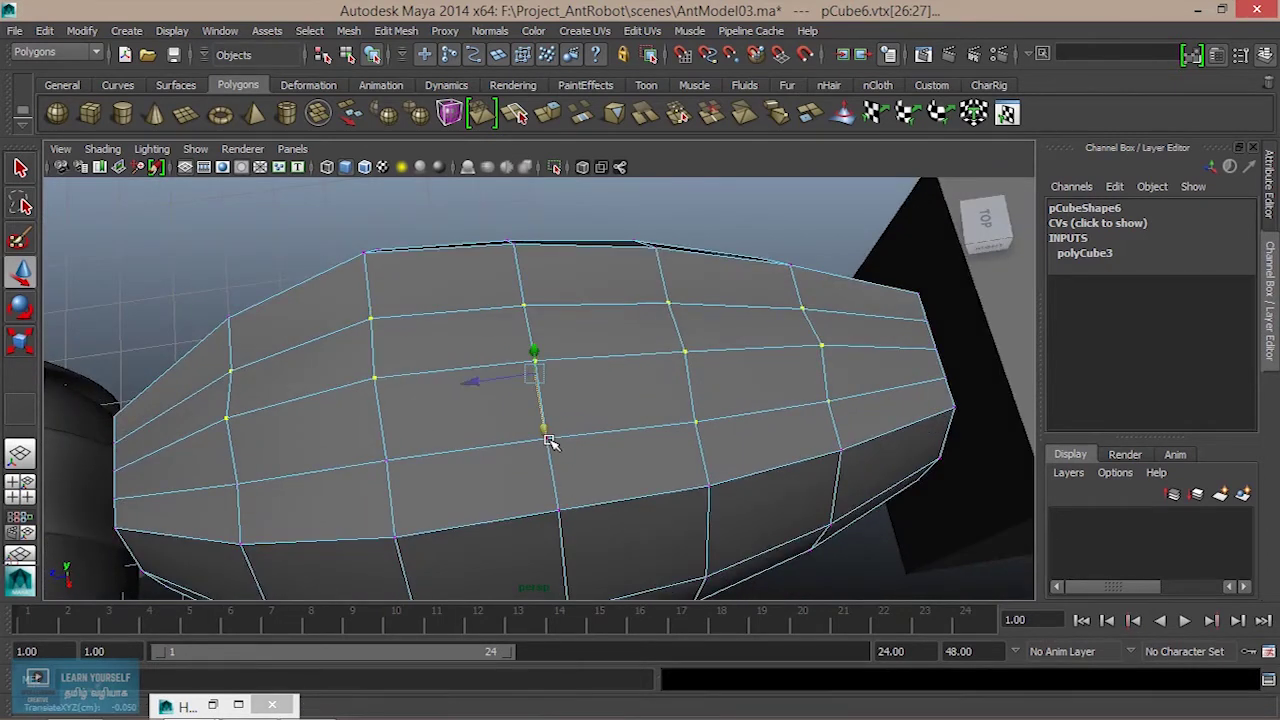
{"action": "left_click_drag", "start_coordinate": [445, 505], "coordinate": [626, 392], "text": "alt"}
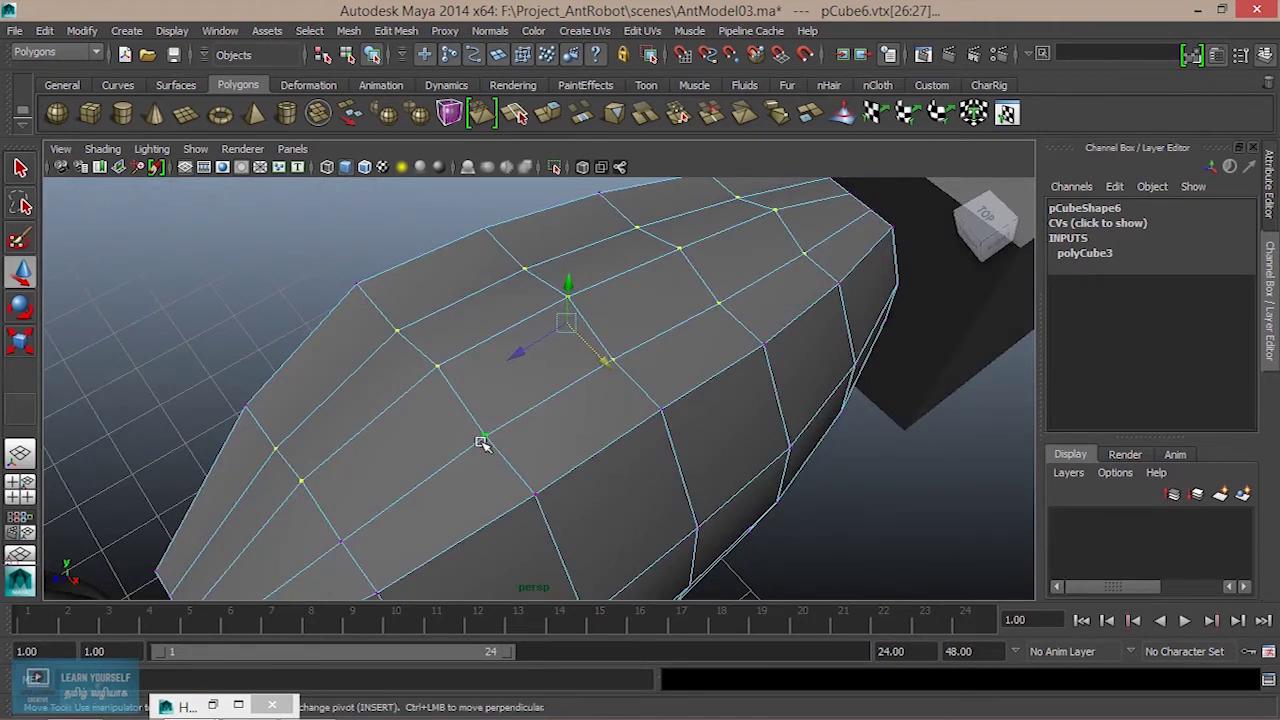
{"action": "left_click_drag", "start_coordinate": [540, 525], "coordinate": [562, 347], "text": "alt"}
{"action": "scroll", "coordinate": [571, 390], "scroll_direction": "down", "scroll_amount": 4}
{"action": "left_click_drag", "start_coordinate": [570, 390], "coordinate": [349, 278], "text": "alt"}
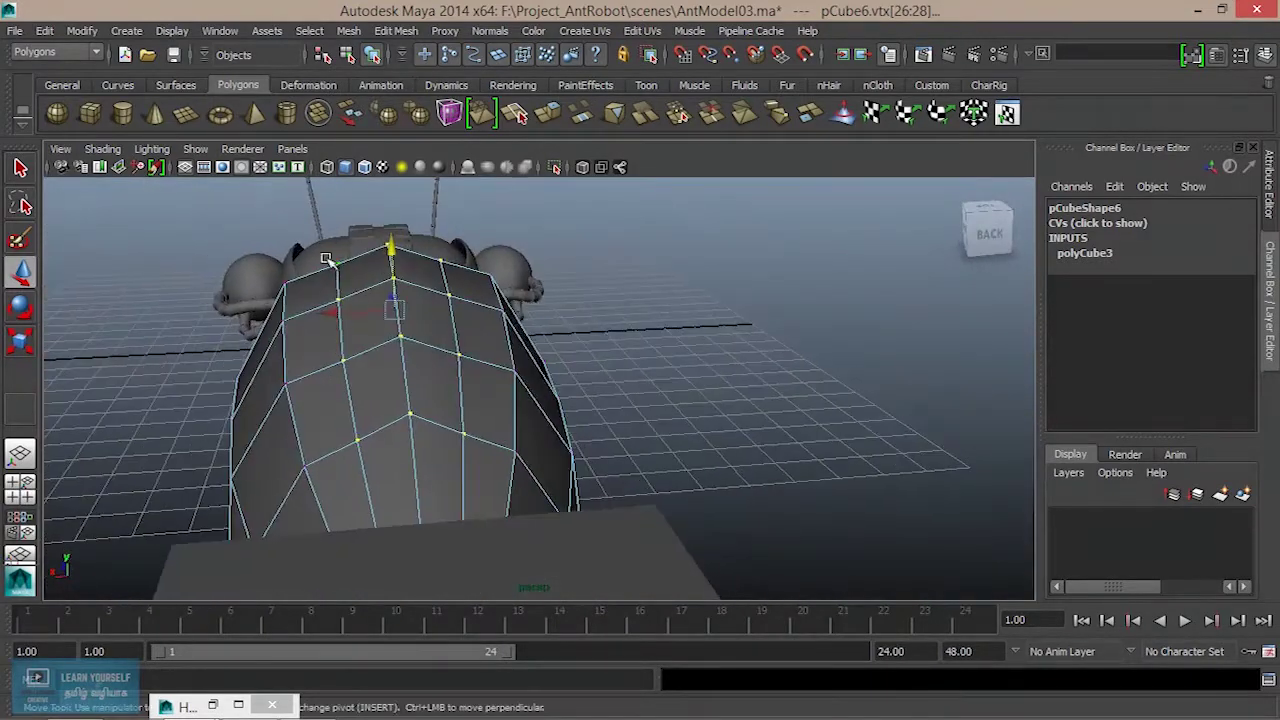
Deselect the two flanking vertex rows and fine-tune the height of only the top centre row along Y.
{"action": "left_click_drag", "start_coordinate": [379, 457], "coordinate": [365, 504], "text": "ctrl"}
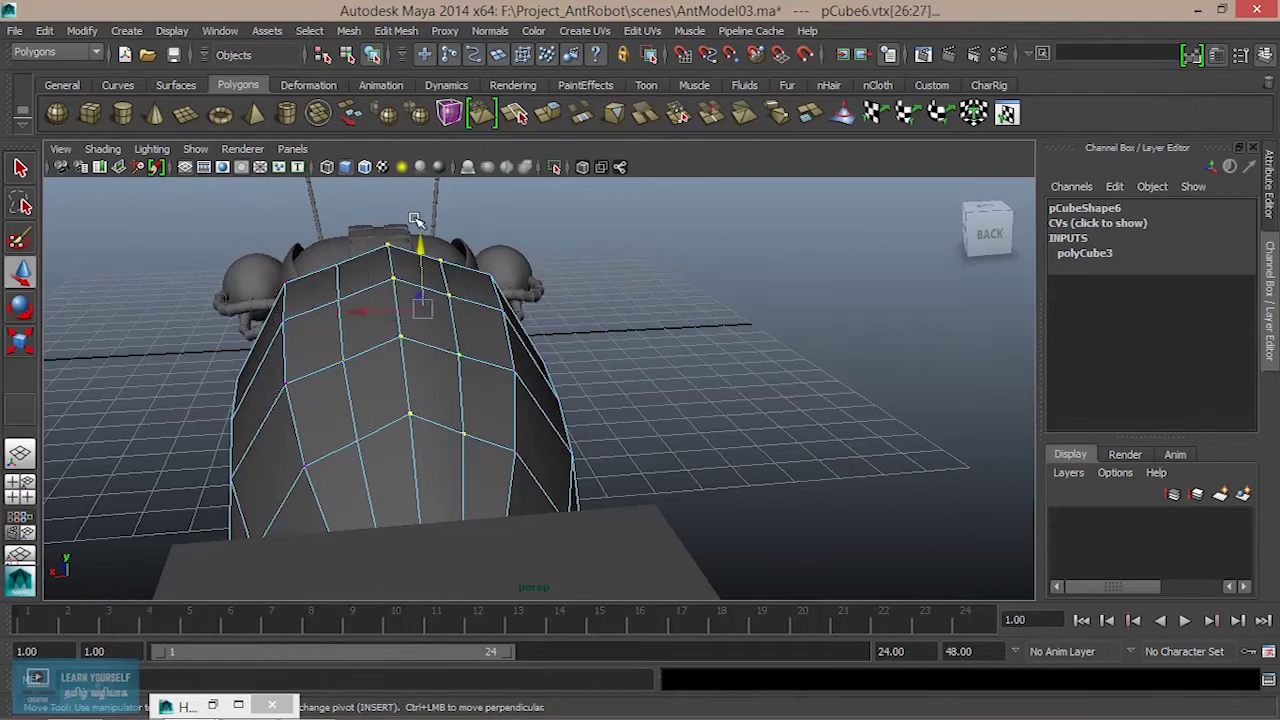
{"action": "left_click_drag", "start_coordinate": [486, 497], "coordinate": [527, 519], "text": "ctrl"}
{"action": "left_click_drag", "start_coordinate": [575, 472], "coordinate": [456, 355], "text": "alt"}
{"action": "left_click_drag", "start_coordinate": [438, 312], "coordinate": [437, 316]}
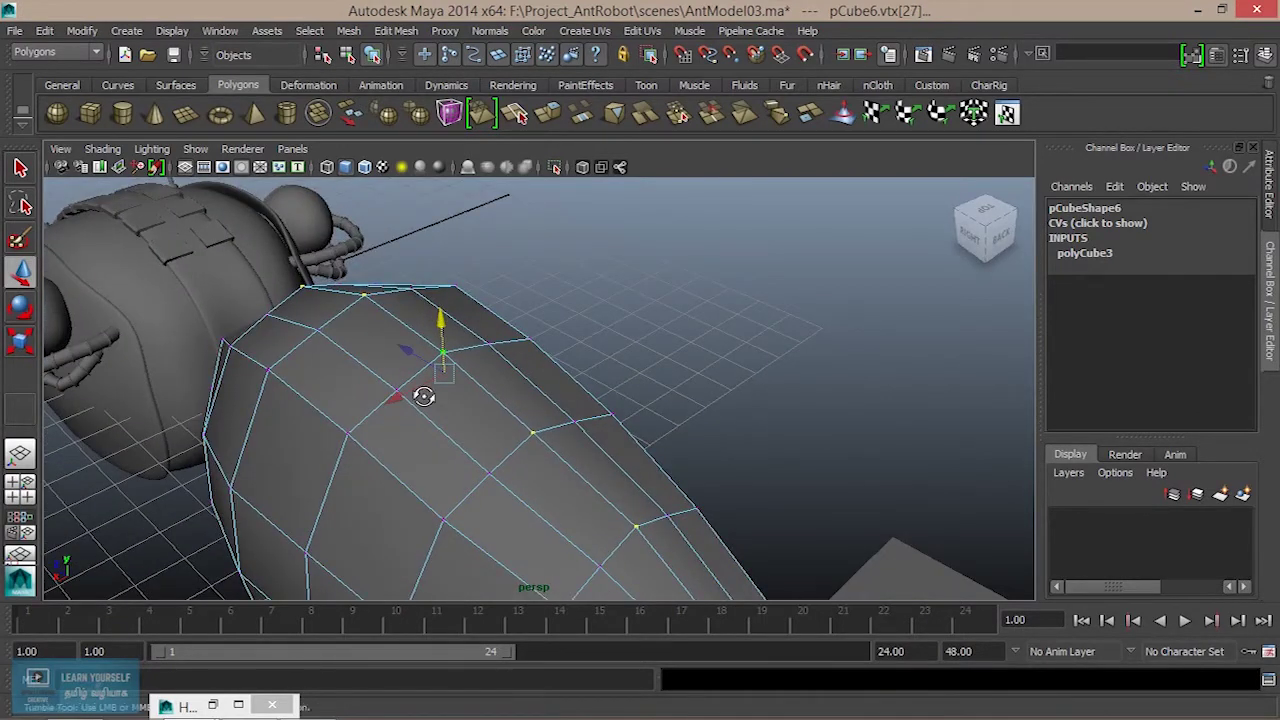
Return the segment to object mode and examine its smoothed preview from the side and its unsmoothed mesh up close.
{"action": "left_click_drag", "start_coordinate": [421, 392], "coordinate": [449, 443], "text": "alt"}
{"action": "right_click_drag", "start_coordinate": [449, 443], "coordinate": [529, 255]}
{"action": "left_click", "coordinate": [480, 440]}
{"action": "key", "text": "3"}
{"action": "left_click", "coordinate": [617, 380]}
{"action": "scroll", "coordinate": [643, 494], "scroll_direction": "down", "scroll_amount": 3}
{"action": "left_click_drag", "start_coordinate": [643, 494], "coordinate": [612, 482], "text": "alt"}
{"action": "left_click", "coordinate": [612, 476]}
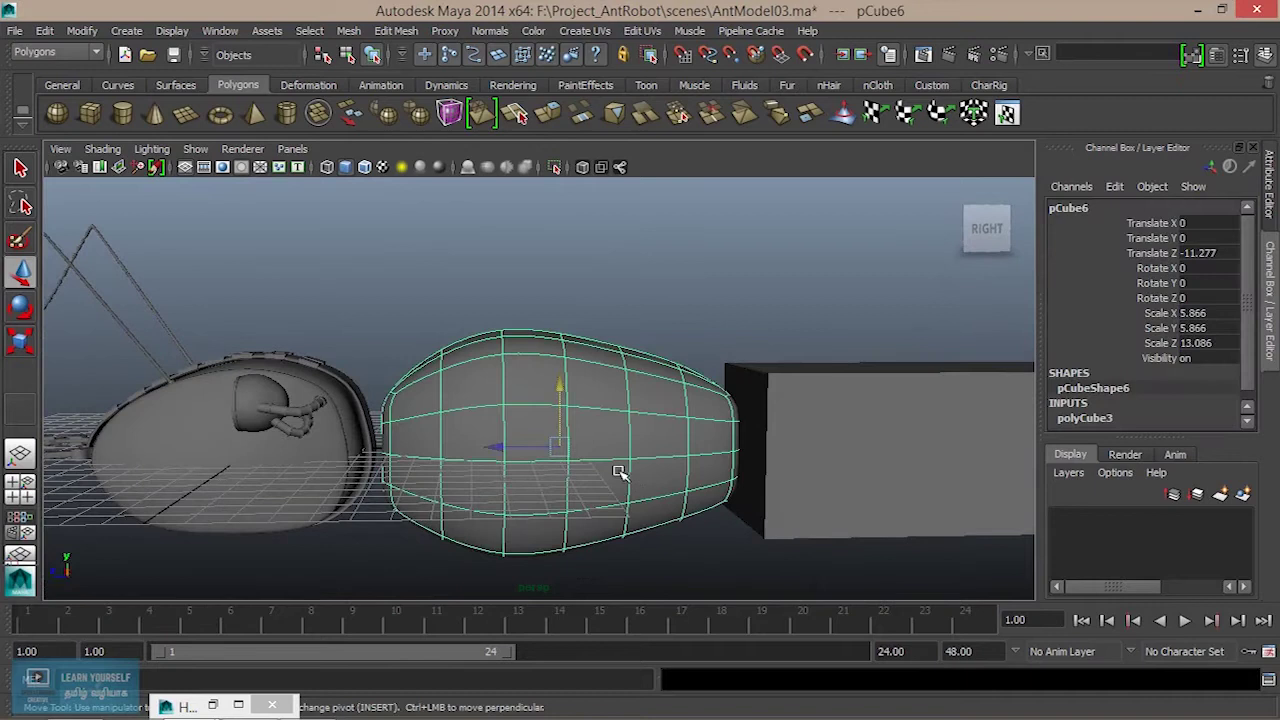
{"action": "scroll", "coordinate": [523, 394], "scroll_direction": "up", "scroll_amount": 3}
{"action": "left_click_drag", "start_coordinate": [503, 429], "coordinate": [440, 424], "text": "alt"}
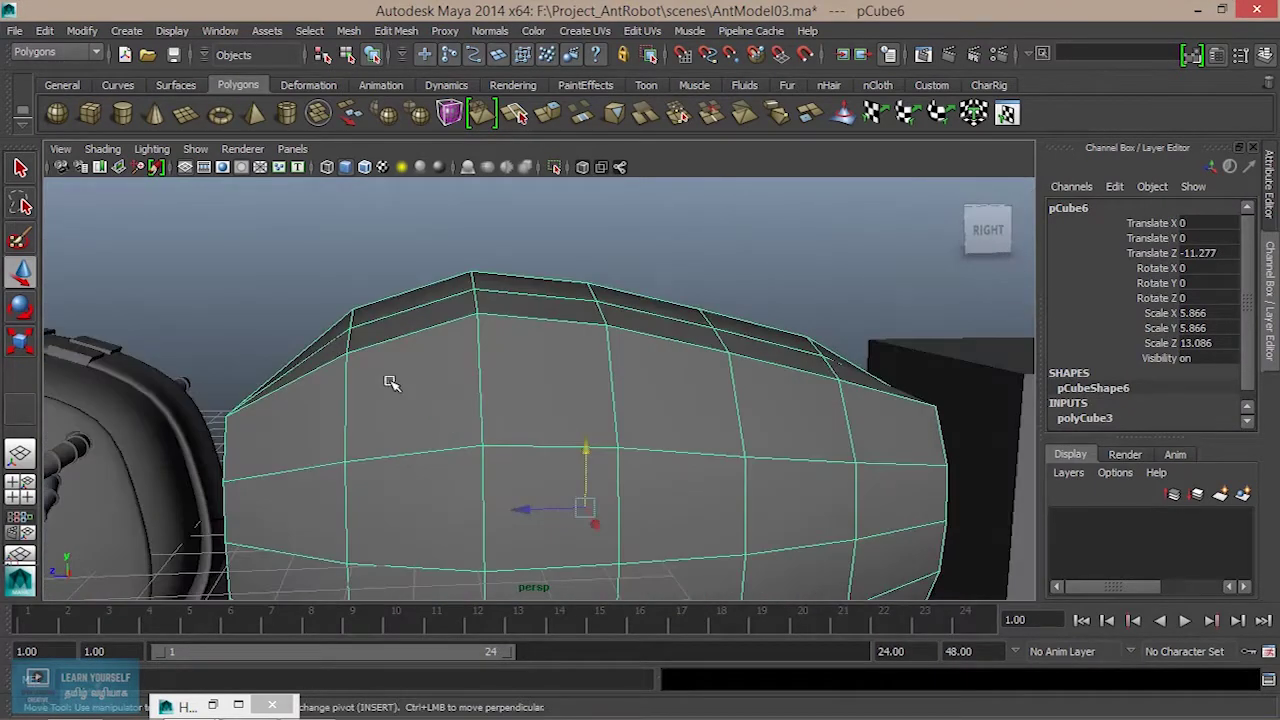
In the side view, shift the vertices of the second column from the head rearward so that the column bows toward the segment's middle.
{"action": "key", "text": "space"}
{"action": "key", "text": "space"}
{"action": "scroll", "coordinate": [646, 463], "scroll_direction": "up", "scroll_amount": 2}
{"action": "scroll", "coordinate": [590, 407], "scroll_direction": "up", "scroll_amount": 2}
{"action": "middle_click_drag", "start_coordinate": [590, 408], "coordinate": [580, 446], "text": "alt"}
{"action": "right_click_drag", "start_coordinate": [546, 277], "coordinate": [466, 274]}
{"action": "mouse_move", "coordinate": [413, 330]}
{"action": "left_mouse_down"}
{"action": "mouse_move", "coordinate": [477, 370]}
{"action": "mouse_move", "coordinate": [477, 306]}
{"action": "mouse_move", "coordinate": [465, 330]}
{"action": "left_mouse_up"}
{"action": "mouse_move", "coordinate": [414, 410]}
{"action": "left_mouse_down"}
{"action": "mouse_move", "coordinate": [470, 456]}
{"action": "mouse_move", "coordinate": [491, 403]}
{"action": "left_mouse_up"}
{"action": "middle_click_drag", "start_coordinate": [514, 477], "coordinate": [492, 372], "text": "alt"}
{"action": "left_click_drag", "start_coordinate": [421, 416], "coordinate": [493, 411]}
{"action": "mouse_move", "coordinate": [406, 500]}
{"action": "left_mouse_down"}
{"action": "mouse_move", "coordinate": [458, 534]}
{"action": "mouse_move", "coordinate": [457, 520]}
{"action": "mouse_move", "coordinate": [480, 520]}
{"action": "mouse_move", "coordinate": [466, 520]}
{"action": "left_mouse_up"}
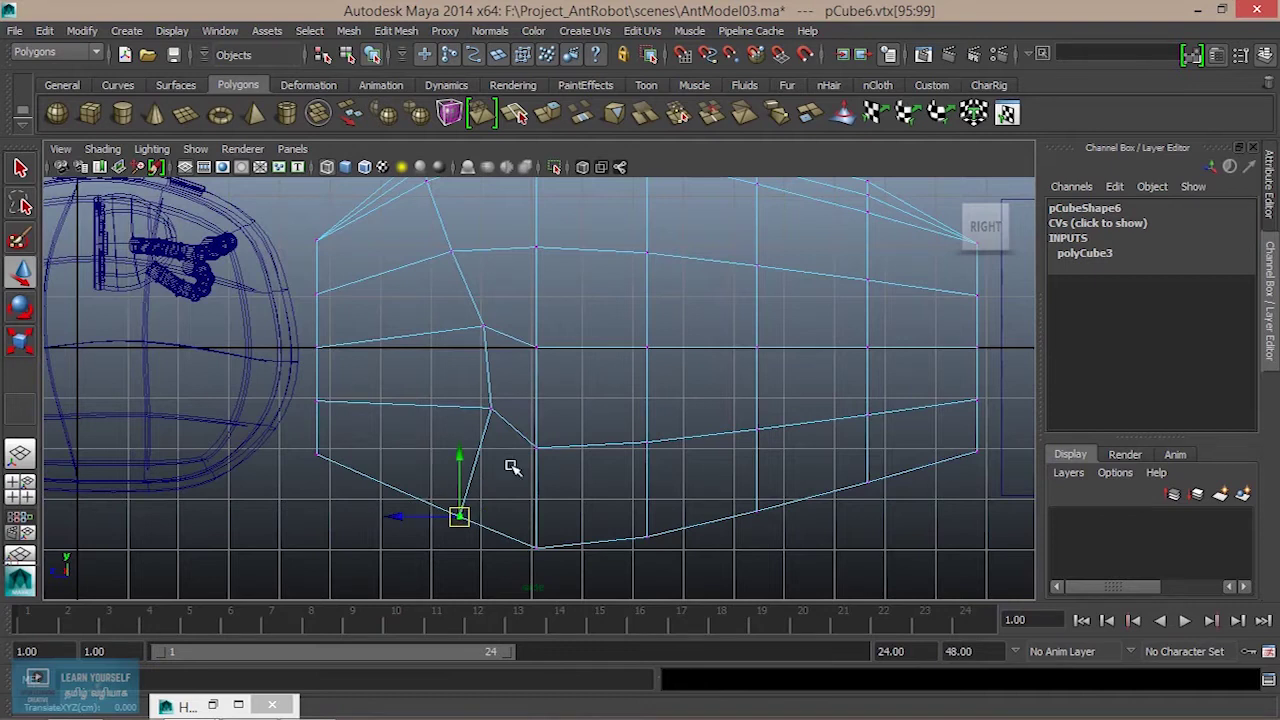
Refine the second column's curve by nudging its two middle vertices forward and its upper vertices slightly rearward.
{"action": "left_click", "coordinate": [491, 408]}
{"action": "left_click_drag", "start_coordinate": [491, 409], "coordinate": [475, 415]}
{"action": "left_click", "coordinate": [481, 327]}
{"action": "left_click_drag", "start_coordinate": [480, 326], "coordinate": [477, 330]}
{"action": "left_click", "coordinate": [453, 250]}
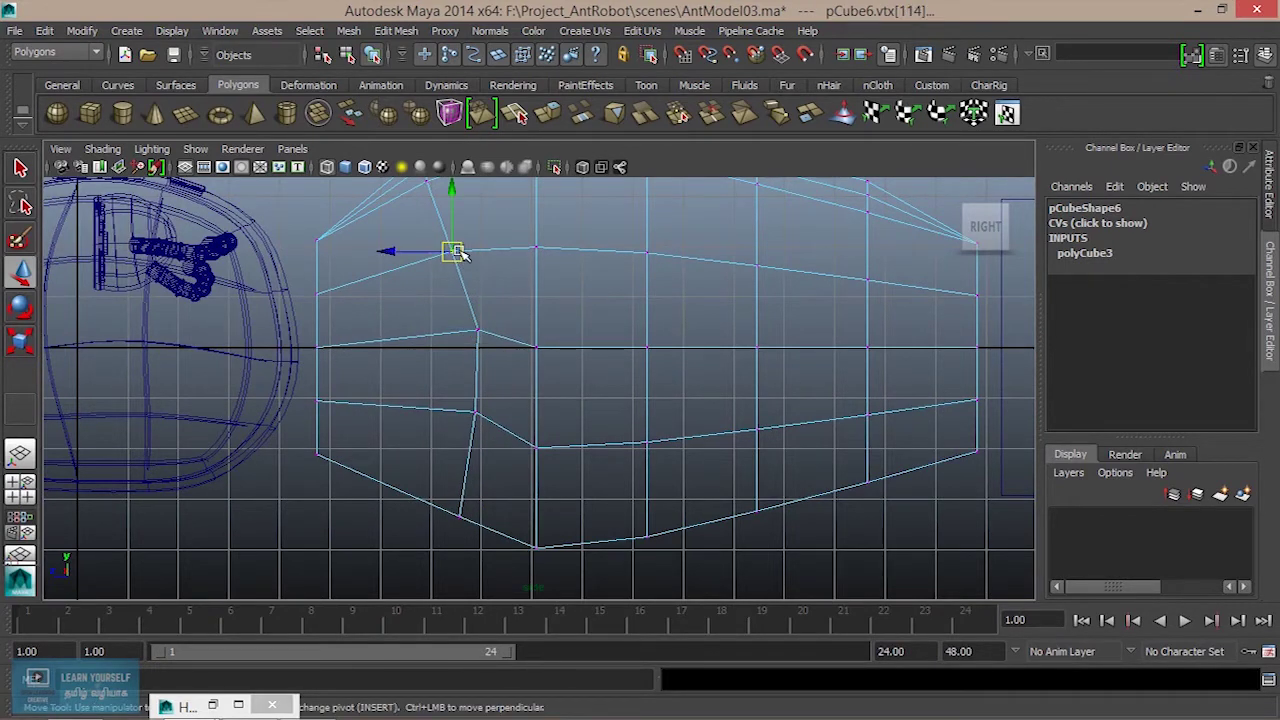
{"action": "middle_click_drag", "start_coordinate": [460, 255], "coordinate": [465, 313], "text": "alt"}
{"action": "mouse_move", "coordinate": [448, 229]}
{"action": "left_mouse_down"}
{"action": "mouse_move", "coordinate": [468, 256]}
{"action": "mouse_move", "coordinate": [426, 242]}
{"action": "mouse_move", "coordinate": [400, 254]}
{"action": "mouse_move", "coordinate": [445, 240]}
{"action": "left_mouse_up"}
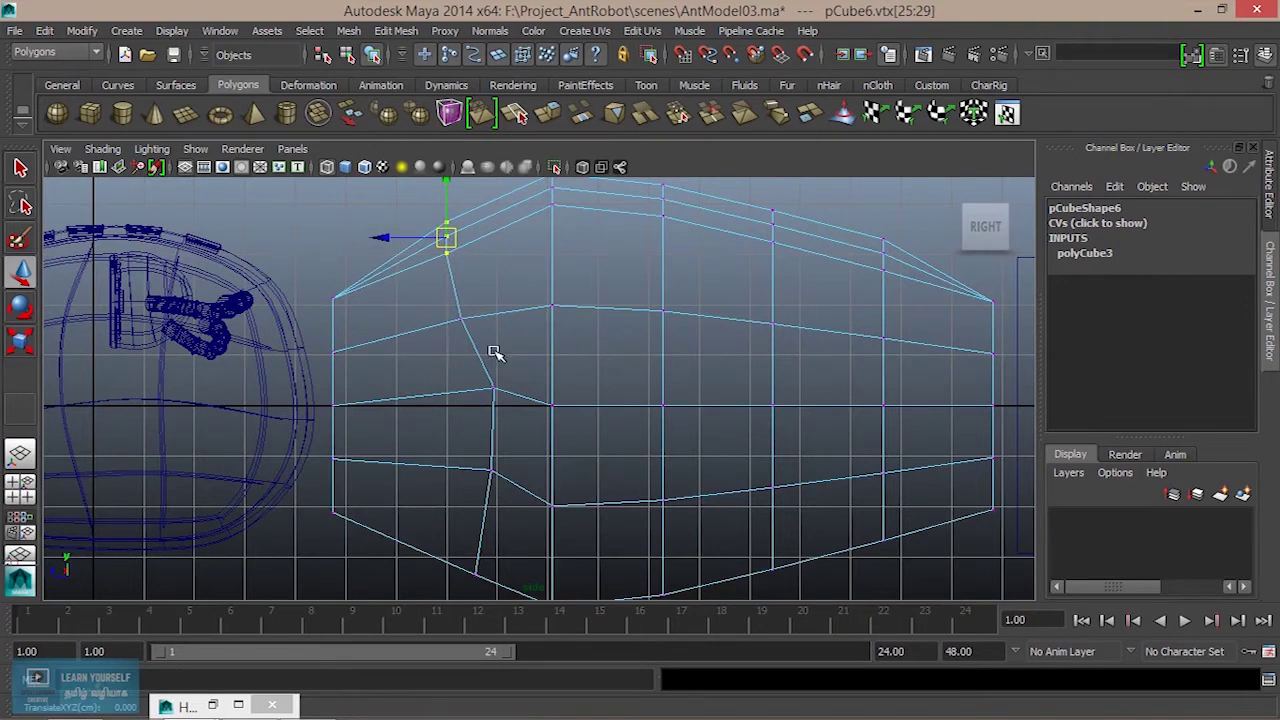
{"action": "left_click_drag", "start_coordinate": [450, 241], "coordinate": [454, 236]}
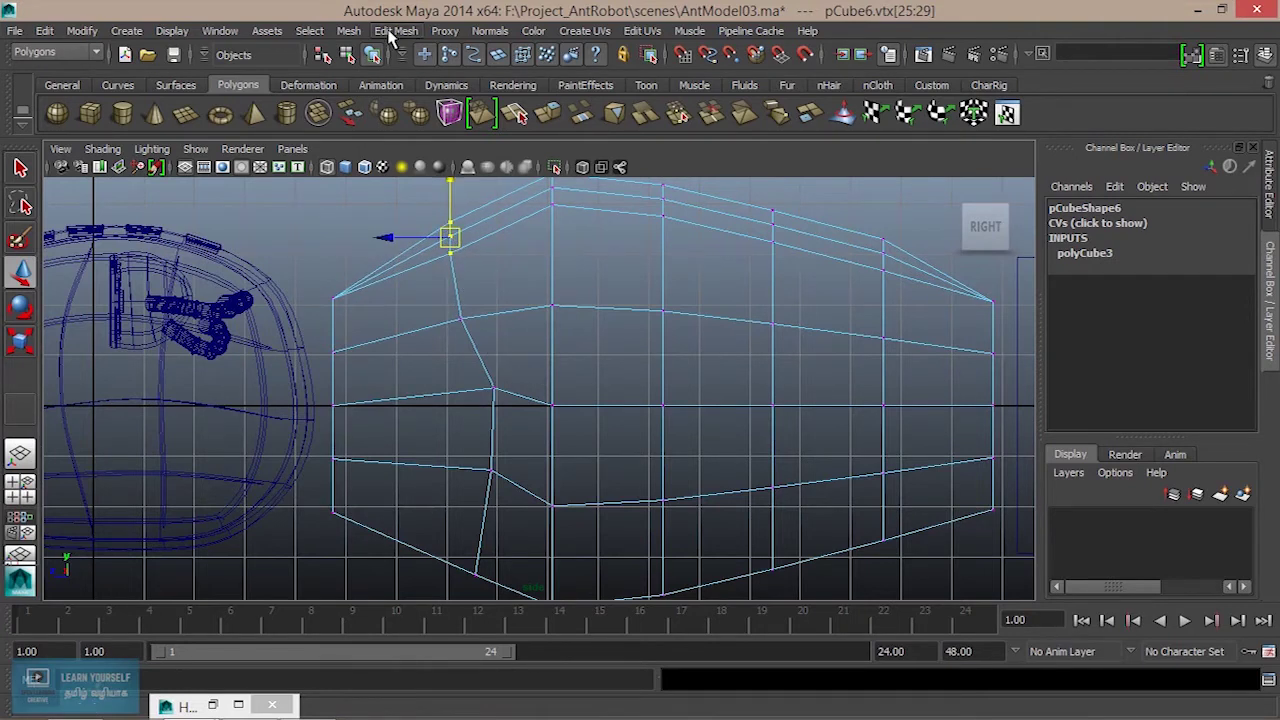
Insert an edge loop between the segment's front end and its curved second column.
{"action": "left_click", "coordinate": [396, 31]}
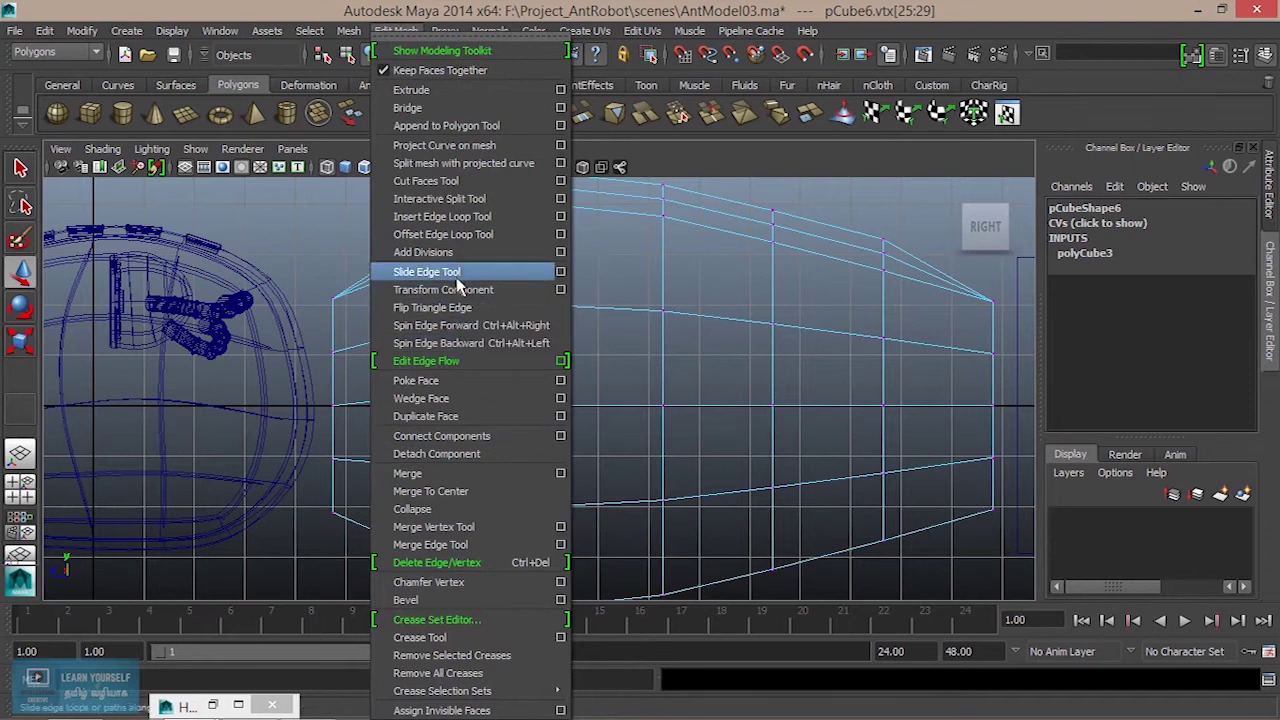
{"action": "left_click", "coordinate": [444, 217]}
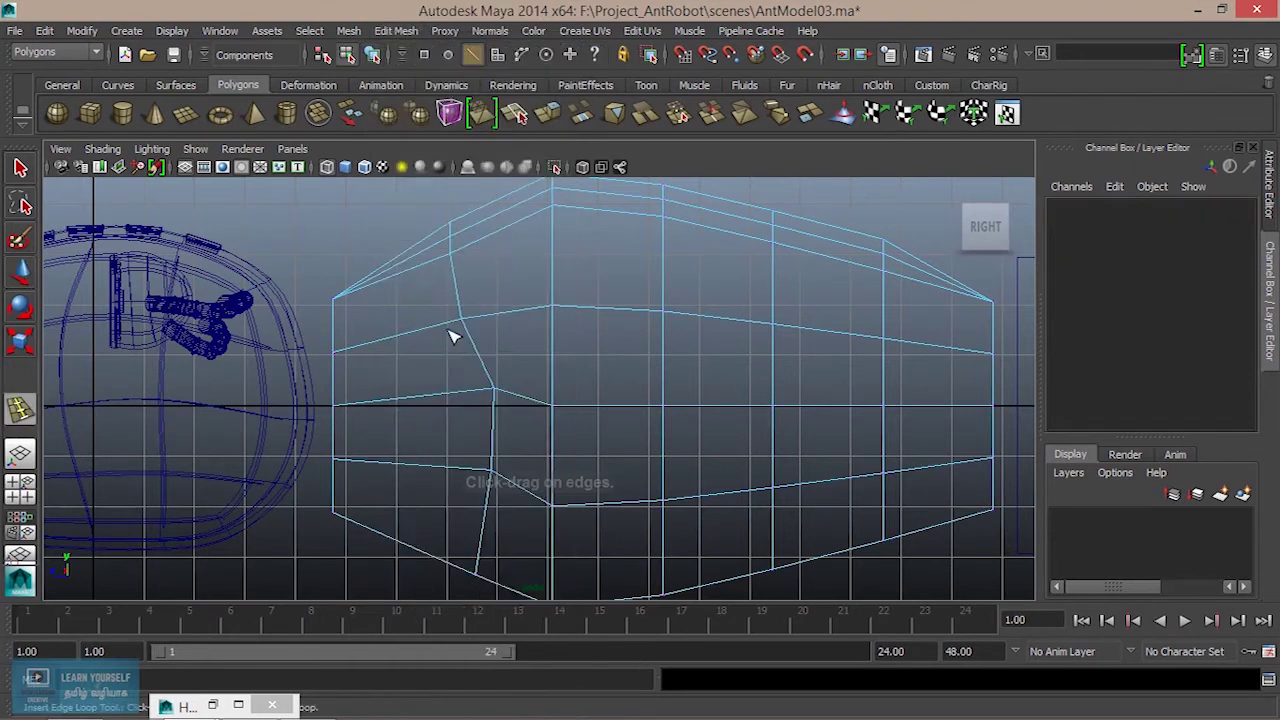
{"action": "left_click_drag", "start_coordinate": [422, 275], "coordinate": [418, 284]}
{"action": "key", "text": "w"}
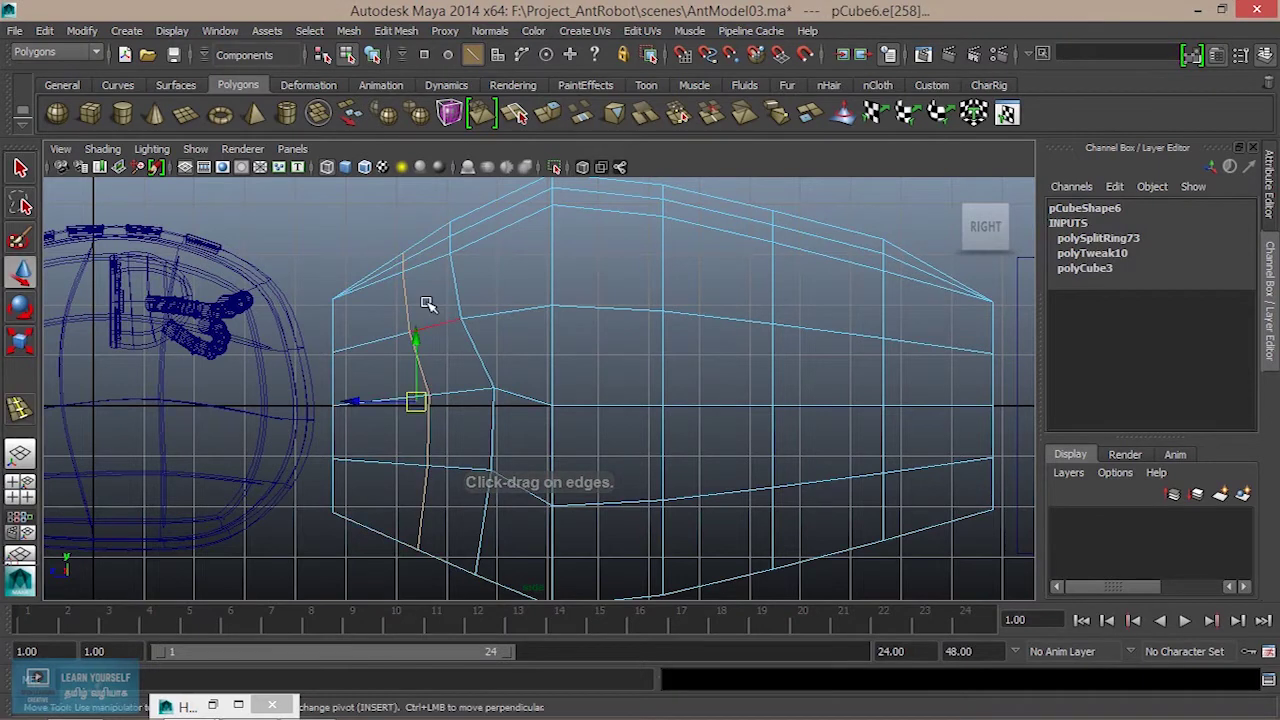
Curve the new edge loop by moving its top vertices forward and down and its middle and bottom vertices rearward.
{"action": "right_click", "coordinate": [422, 272]}
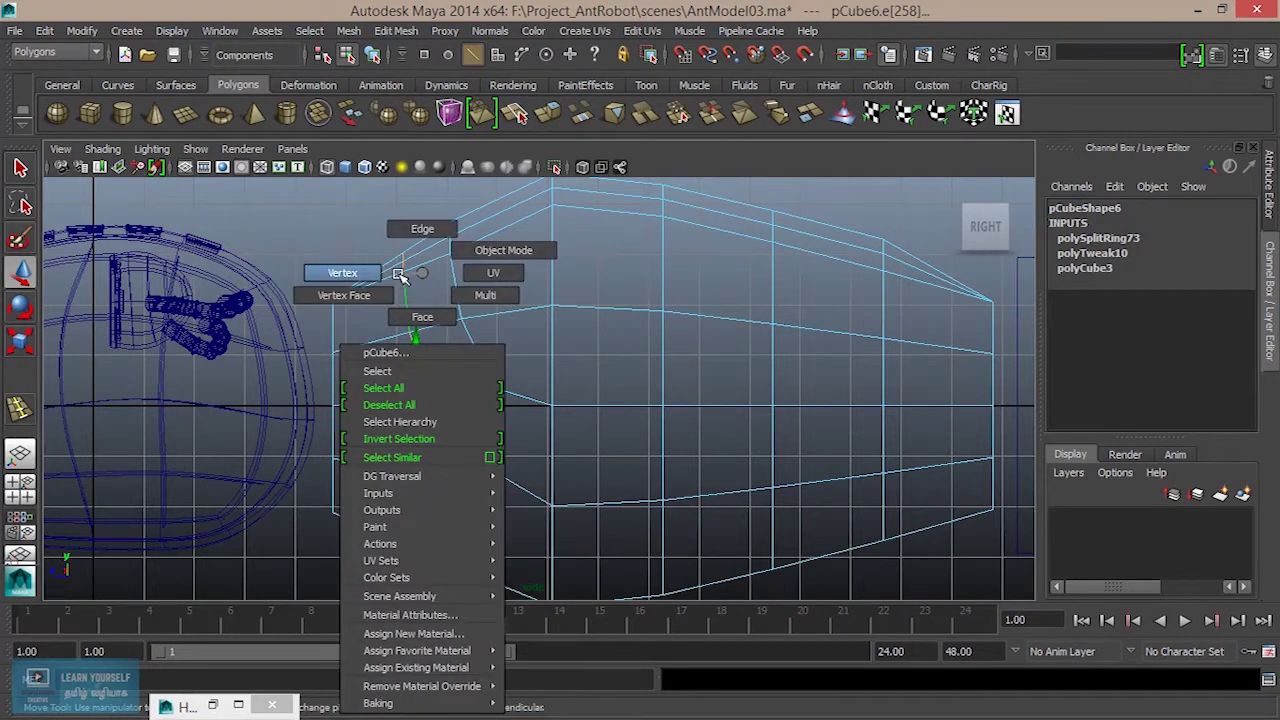
{"action": "right_click_drag", "start_coordinate": [399, 274], "coordinate": [346, 270]}
{"action": "left_click_drag", "start_coordinate": [345, 230], "coordinate": [389, 271]}
{"action": "left_click_drag", "start_coordinate": [388, 319], "coordinate": [438, 390]}
{"action": "left_click", "coordinate": [428, 464]}
{"action": "left_click_drag", "start_coordinate": [428, 464], "coordinate": [449, 466]}
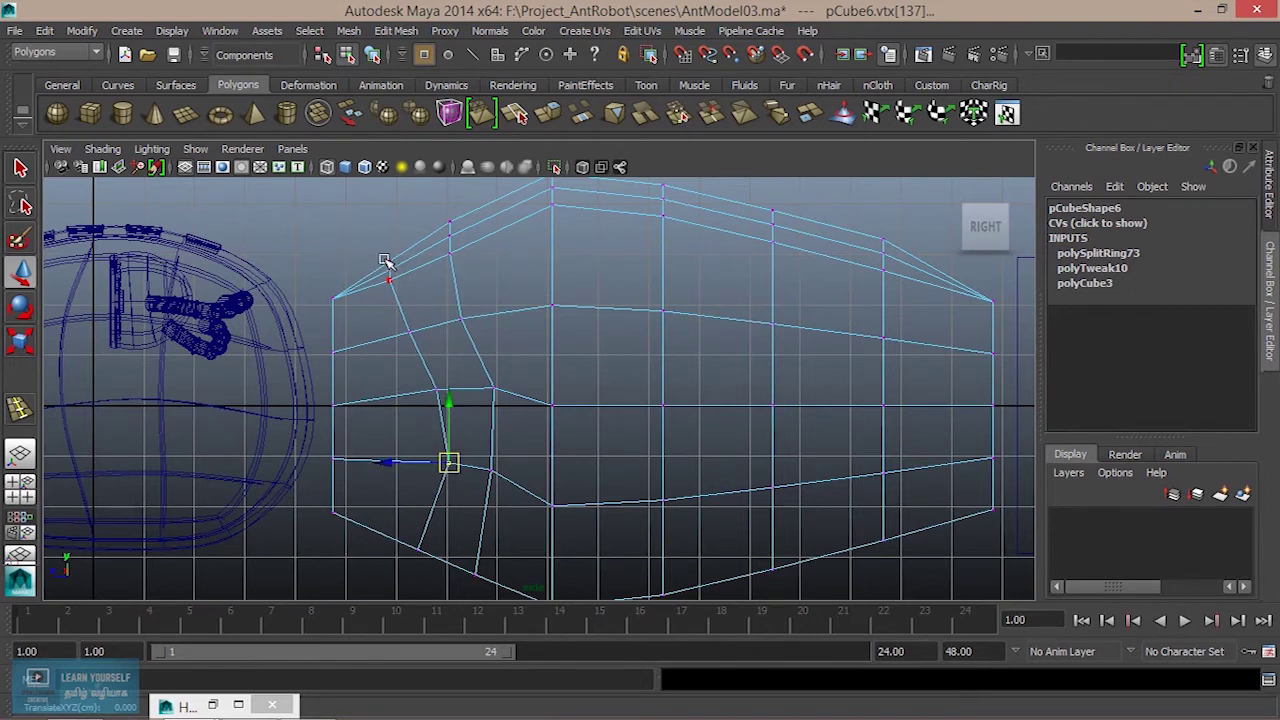
{"action": "left_click_drag", "start_coordinate": [423, 318], "coordinate": [372, 284]}
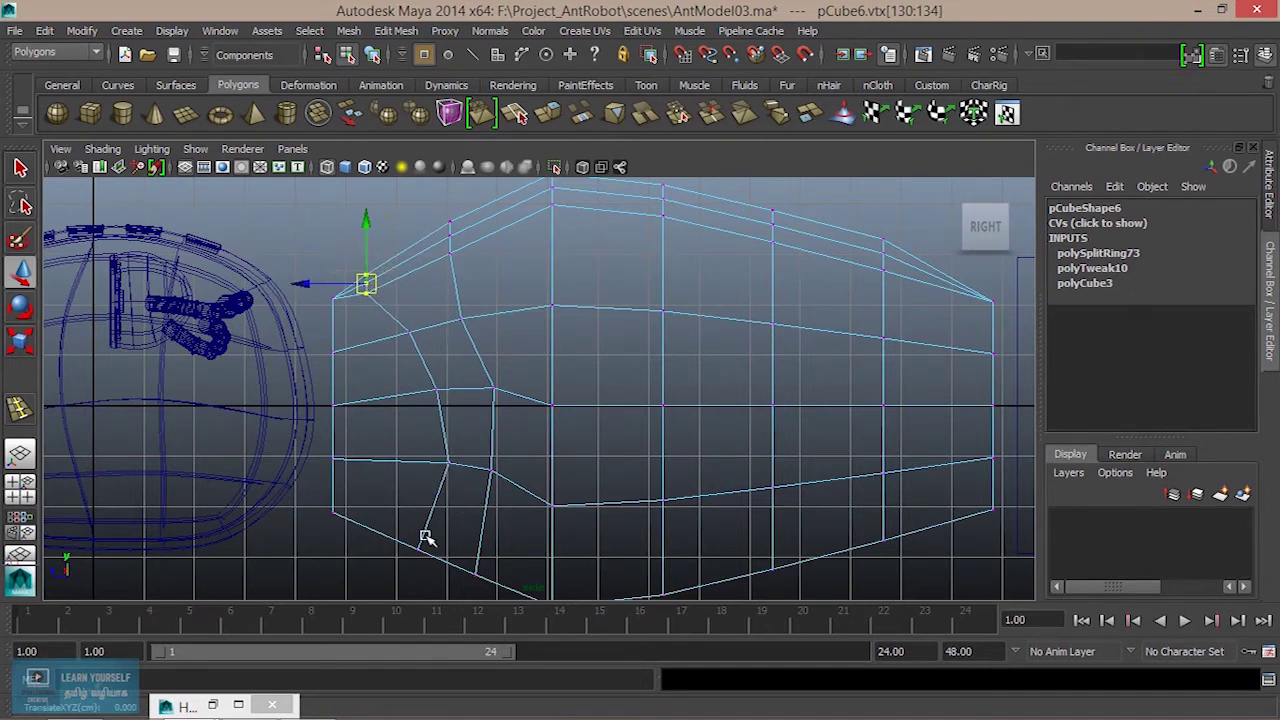
{"action": "left_click_drag", "start_coordinate": [443, 570], "coordinate": [418, 536]}
Round the segment's front end by pulling its bottom vertices inward, lowering its top vertices and pushing the upper-middle ones toward the head.
{"action": "left_click_drag", "start_coordinate": [318, 503], "coordinate": [350, 520]}
{"action": "left_click_drag", "start_coordinate": [320, 452], "coordinate": [351, 509]}
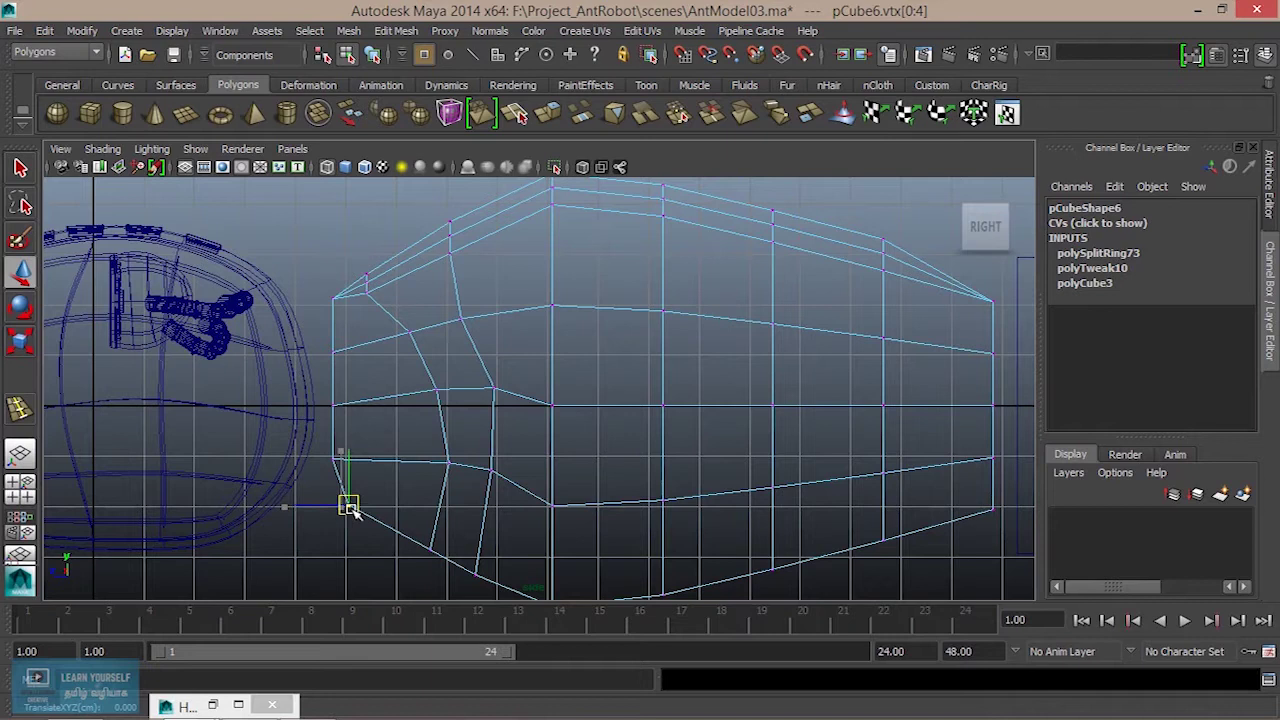
{"action": "left_click_drag", "start_coordinate": [321, 452], "coordinate": [342, 470]}
{"action": "left_click_drag", "start_coordinate": [323, 284], "coordinate": [366, 434]}
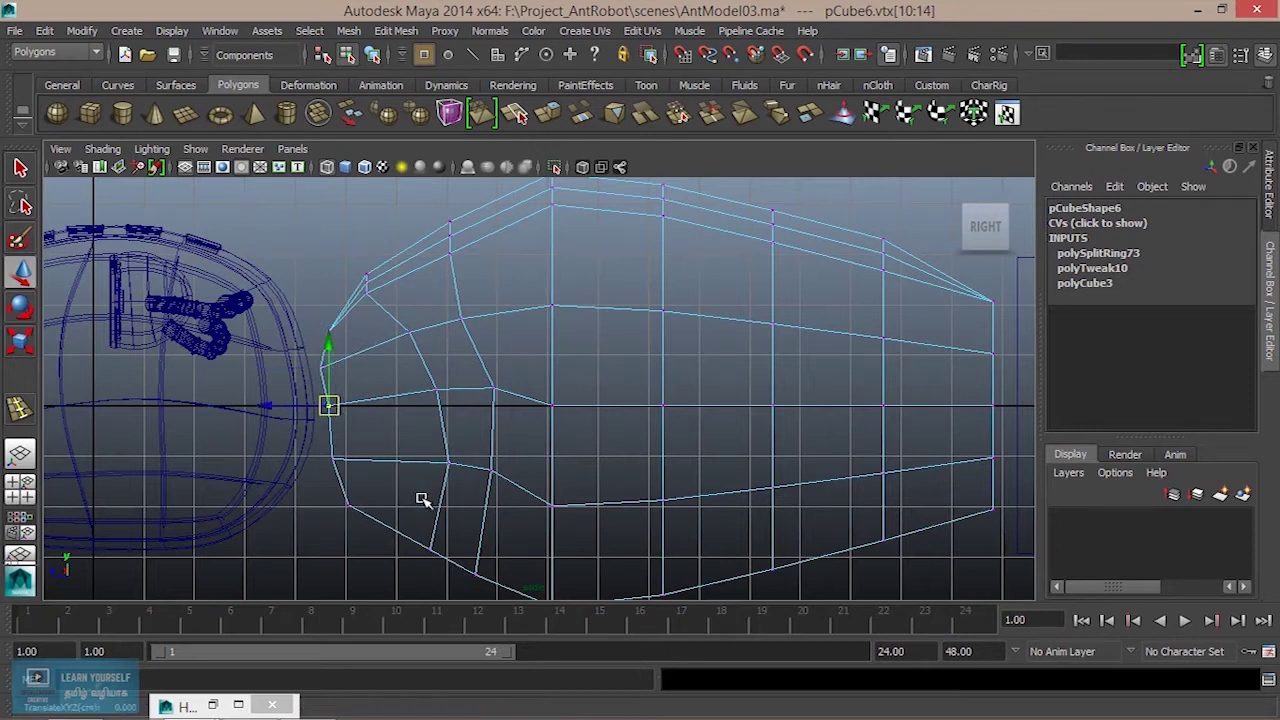
Nudge the new loop's upper side vertex slightly rearward and check the segment's shape in smooth preview.
{"action": "middle_click_drag", "start_coordinate": [473, 511], "coordinate": [438, 558], "text": "alt"}
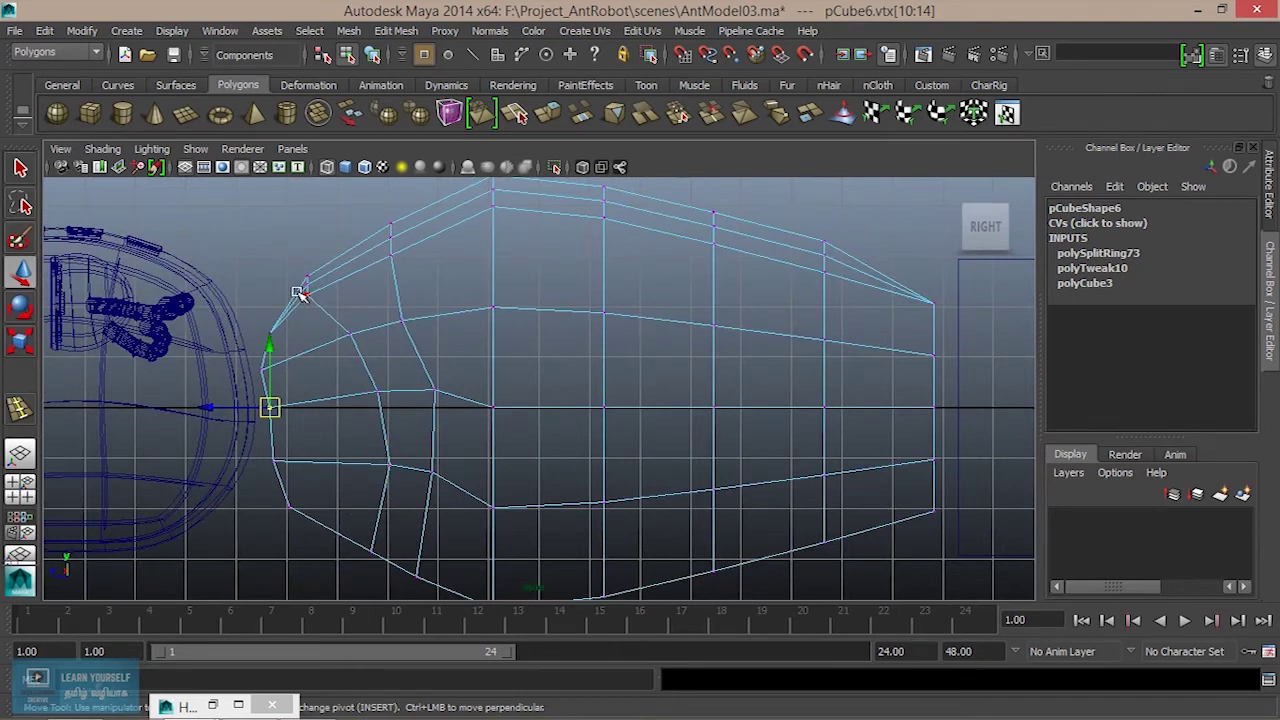
{"action": "left_click_drag", "start_coordinate": [335, 318], "coordinate": [325, 292]}
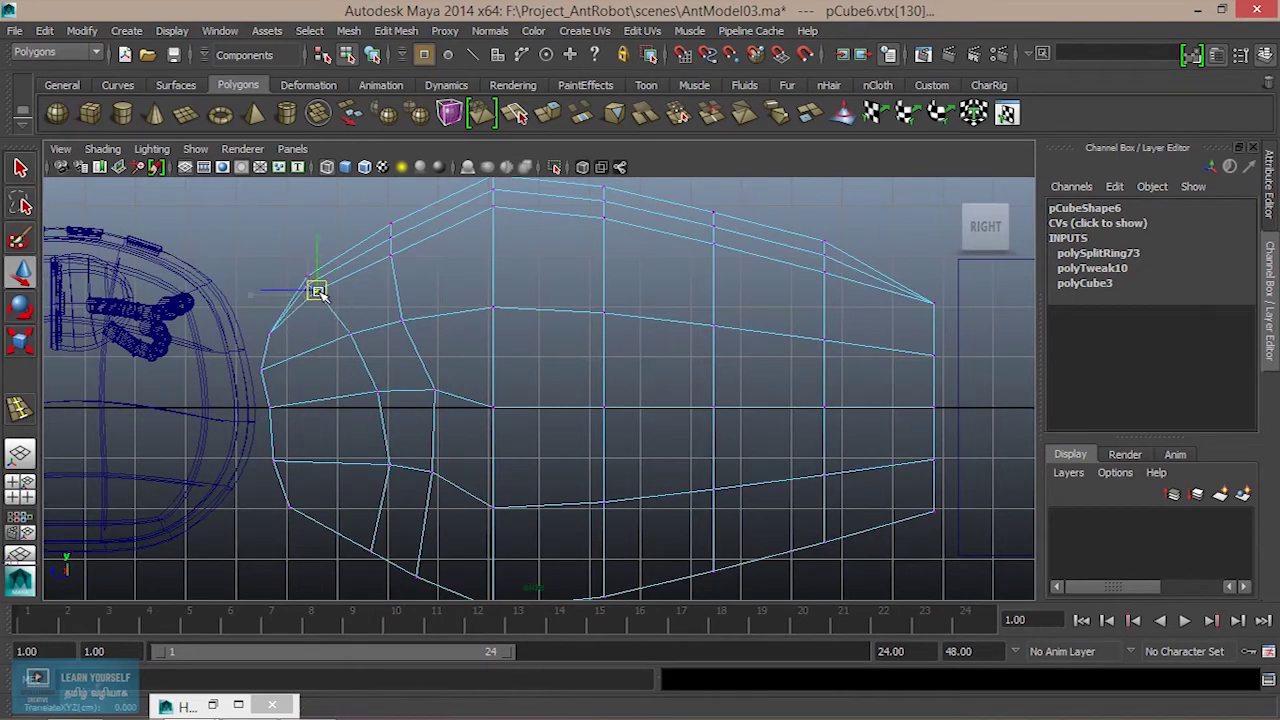
{"action": "left_click", "coordinate": [377, 392]}
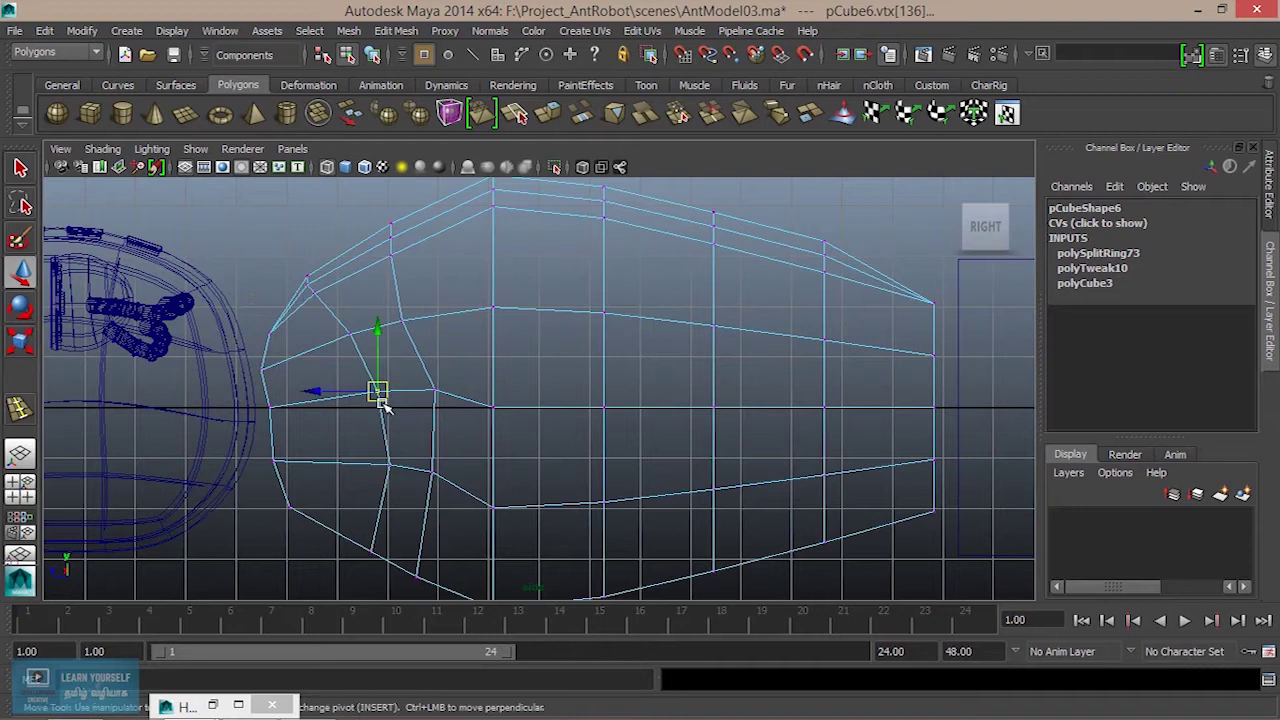
{"action": "key", "text": "3"}
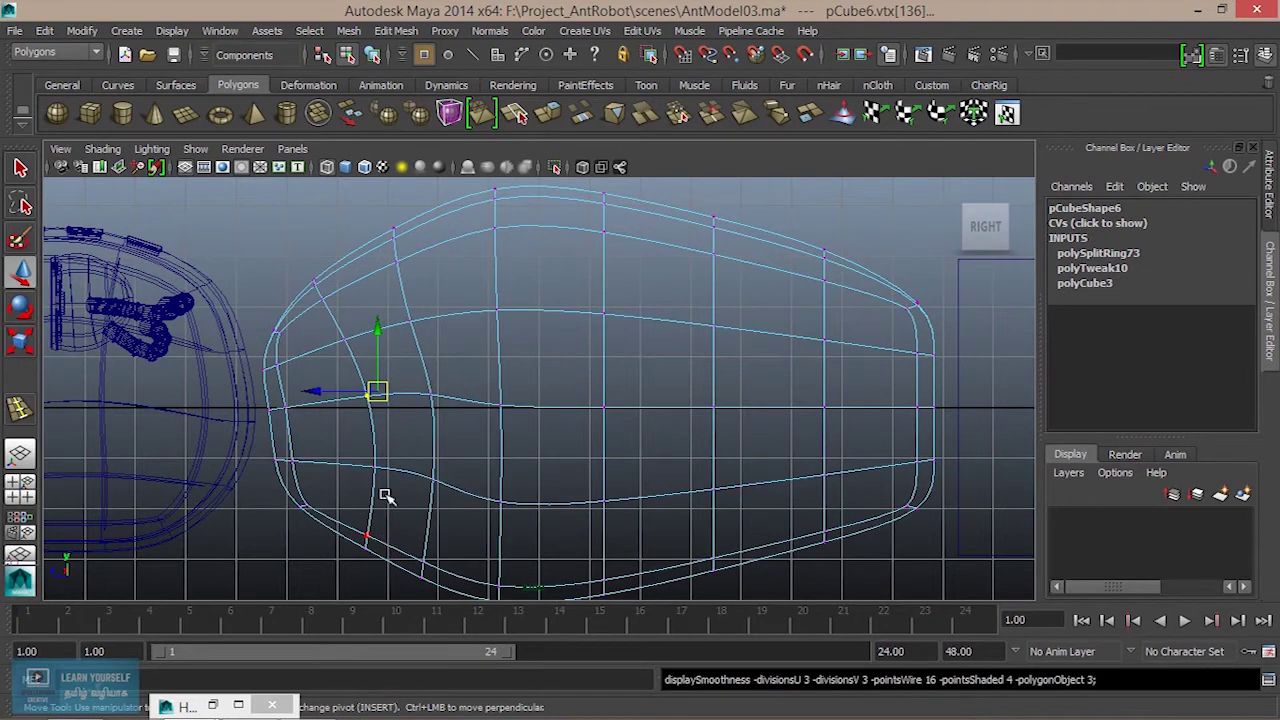
{"action": "key", "text": "1"}
Bend the side's horizontal centre row by lowering its third to fifth column vertices and raising the sixth slightly.
{"action": "middle_click_drag", "start_coordinate": [484, 498], "coordinate": [425, 450], "text": "alt"}
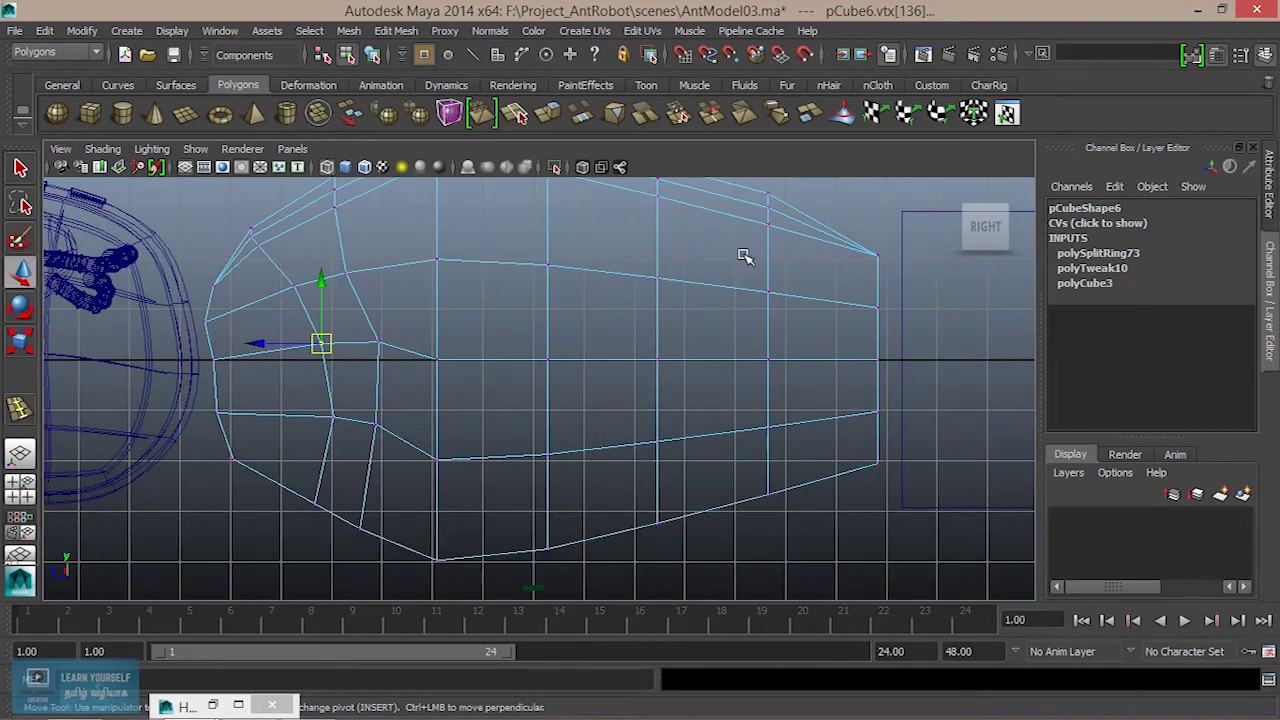
{"action": "left_click", "coordinate": [378, 345]}
{"action": "left_click_drag", "start_coordinate": [385, 350], "coordinate": [449, 388]}
{"action": "left_click", "coordinate": [437, 360]}
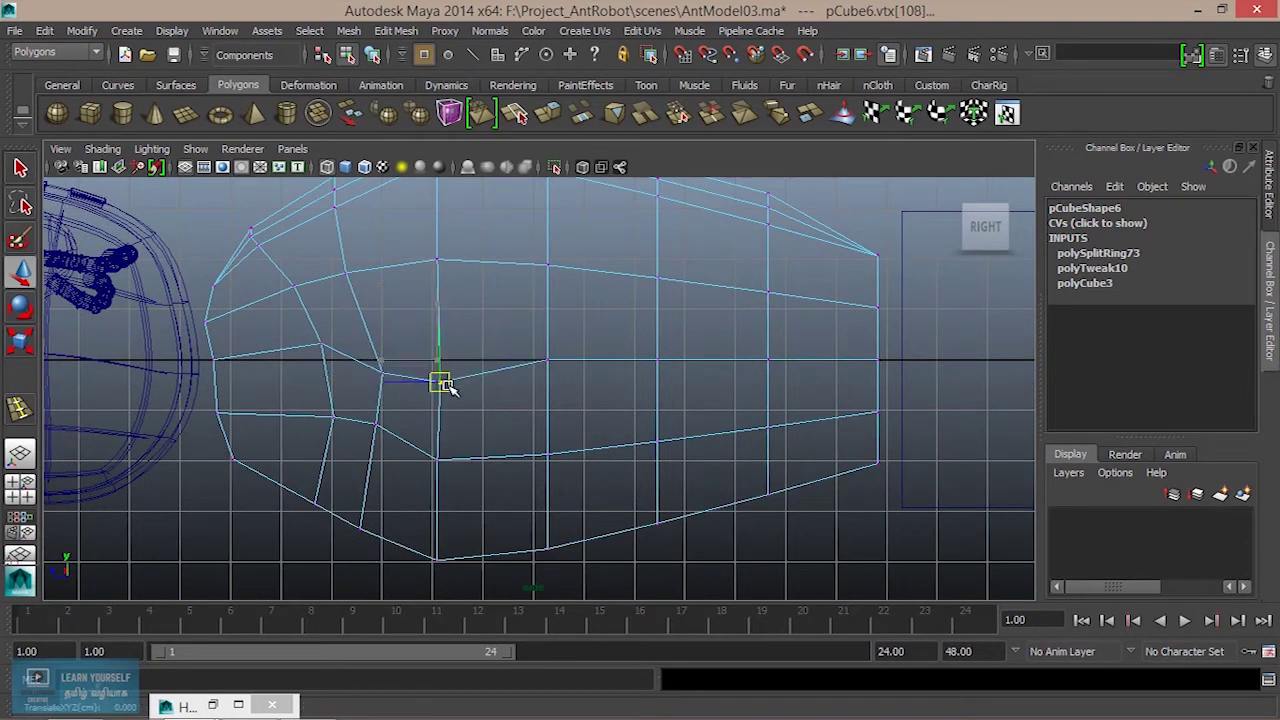
{"action": "left_click", "coordinate": [547, 360]}
{"action": "left_click_drag", "start_coordinate": [549, 363], "coordinate": [551, 374]}
{"action": "left_click", "coordinate": [656, 360]}
{"action": "left_click_drag", "start_coordinate": [663, 371], "coordinate": [663, 366]}
Move the centre-row vertex and the one above it in the column before the rear end forward and up.
{"action": "left_click", "coordinate": [767, 291]}
{"action": "left_click_drag", "start_coordinate": [771, 294], "coordinate": [752, 284]}
{"action": "left_click_drag", "start_coordinate": [771, 367], "coordinate": [723, 337]}
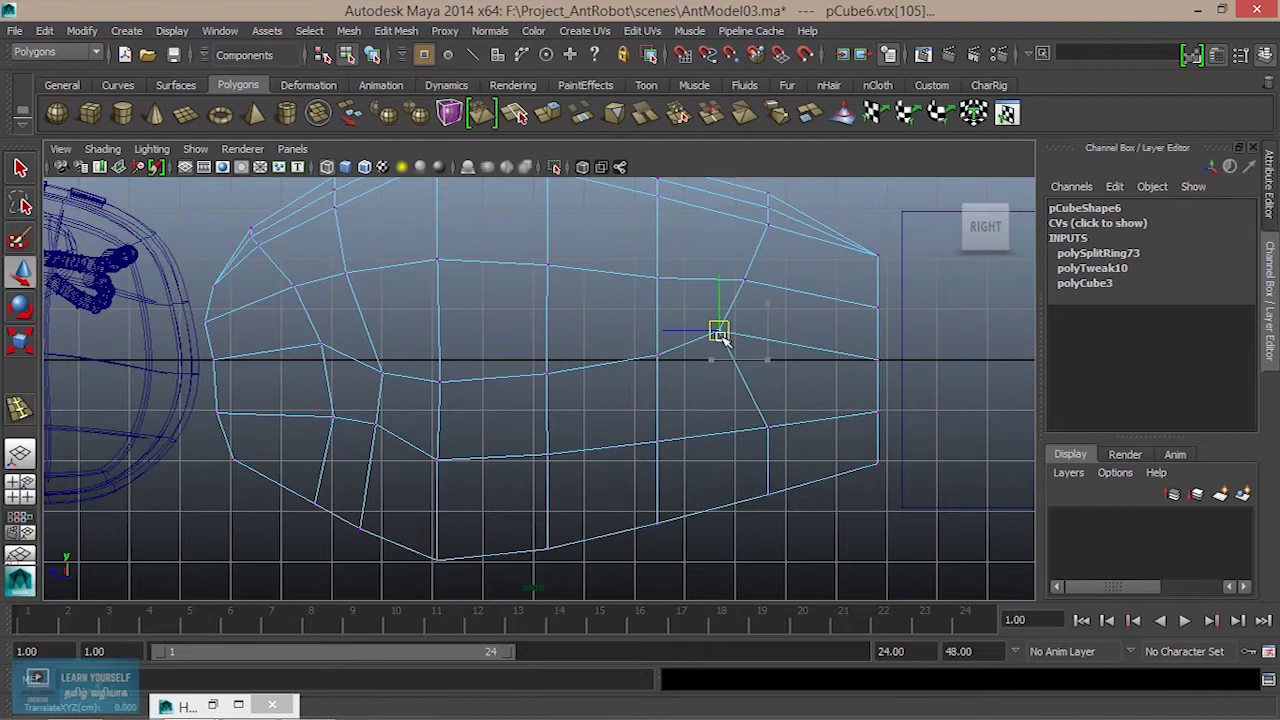
Reshape the third column by moving its upper vertices forward and its centre vertex rearward, and shift the fourth column's centre vertex rearward.
{"action": "middle_click_drag", "start_coordinate": [756, 418], "coordinate": [767, 500], "text": "alt"}
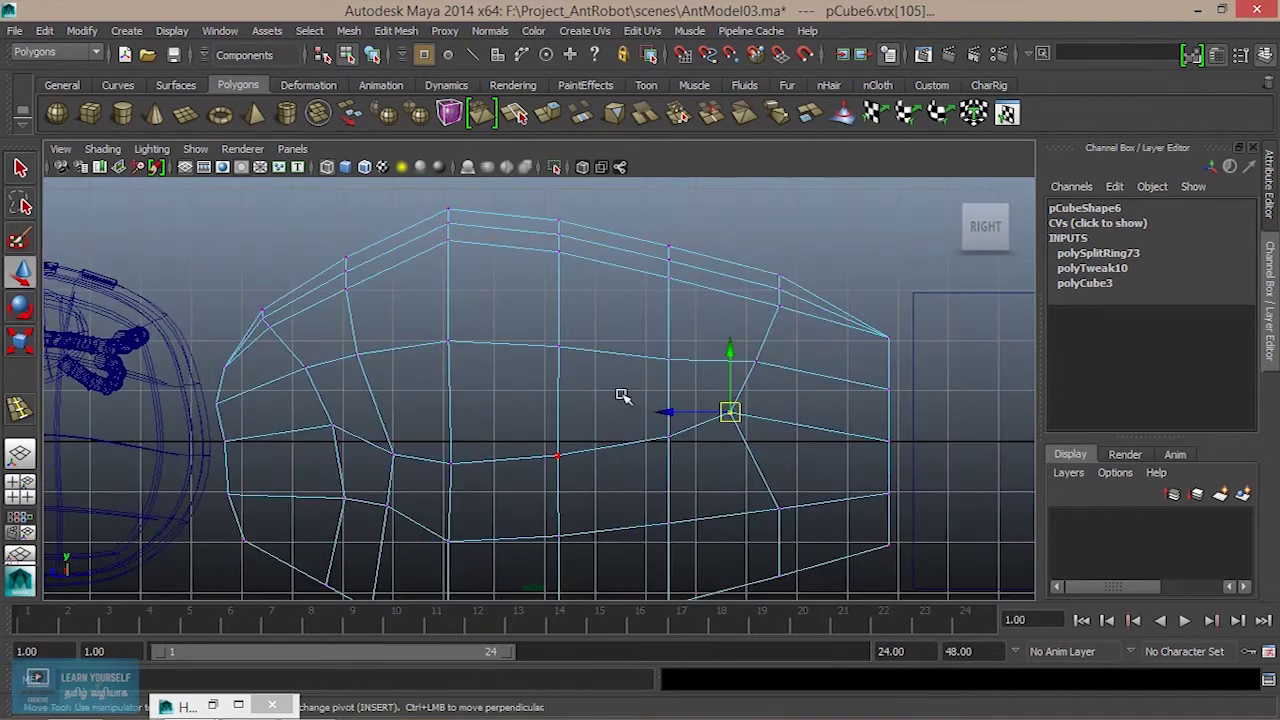
{"action": "left_click_drag", "start_coordinate": [330, 325], "coordinate": [404, 396]}
{"action": "left_click_drag", "start_coordinate": [357, 354], "coordinate": [345, 362]}
{"action": "left_click_drag", "start_coordinate": [322, 246], "coordinate": [331, 280]}
{"action": "left_click_drag", "start_coordinate": [375, 431], "coordinate": [420, 490]}
{"action": "left_click_drag", "start_coordinate": [394, 454], "coordinate": [468, 454]}
Smooth the centre row's rear half with small vertex shifts and nudge the upper vertices of the column before the rear end forward.
{"action": "left_click", "coordinate": [558, 456]}
{"action": "left_click_drag", "start_coordinate": [562, 460], "coordinate": [564, 450]}
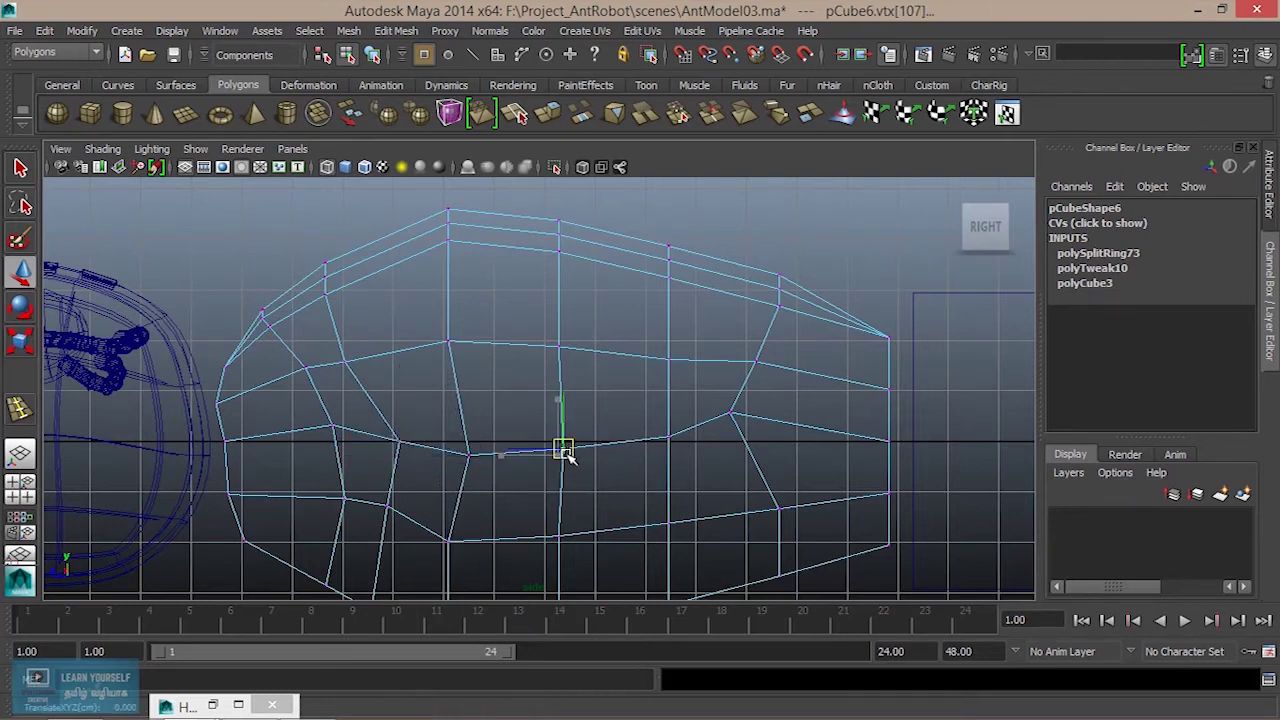
{"action": "left_click", "coordinate": [667, 438]}
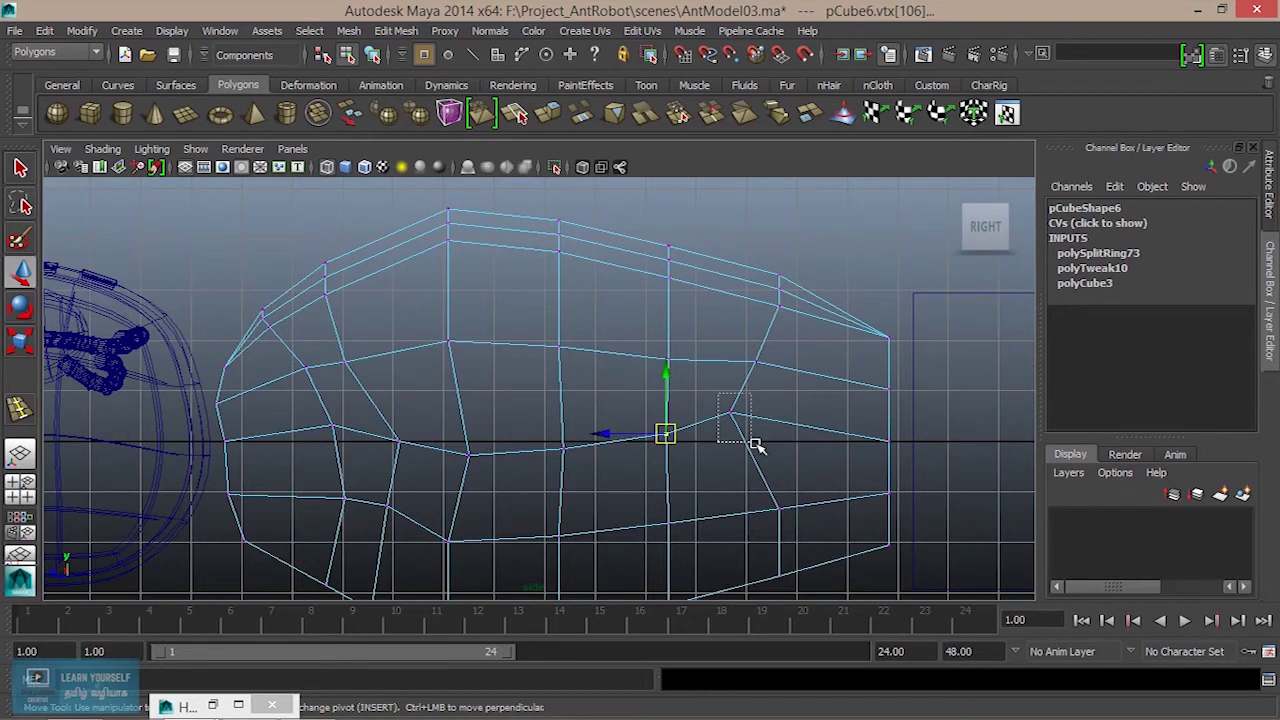
{"action": "left_click", "coordinate": [730, 413]}
{"action": "left_click_drag", "start_coordinate": [744, 338], "coordinate": [775, 392]}
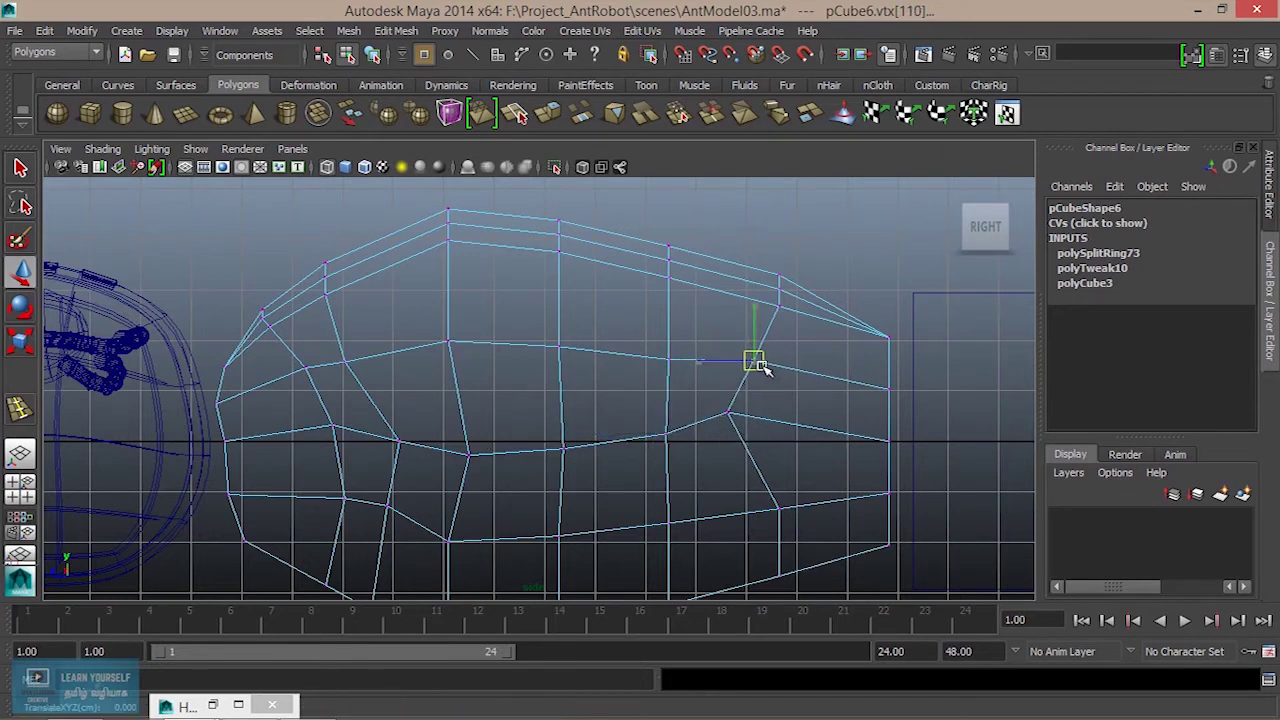
{"action": "mouse_move", "coordinate": [767, 301]}
{"action": "left_mouse_down"}
{"action": "mouse_move", "coordinate": [798, 320]}
{"action": "mouse_move", "coordinate": [773, 307]}
{"action": "left_mouse_up"}
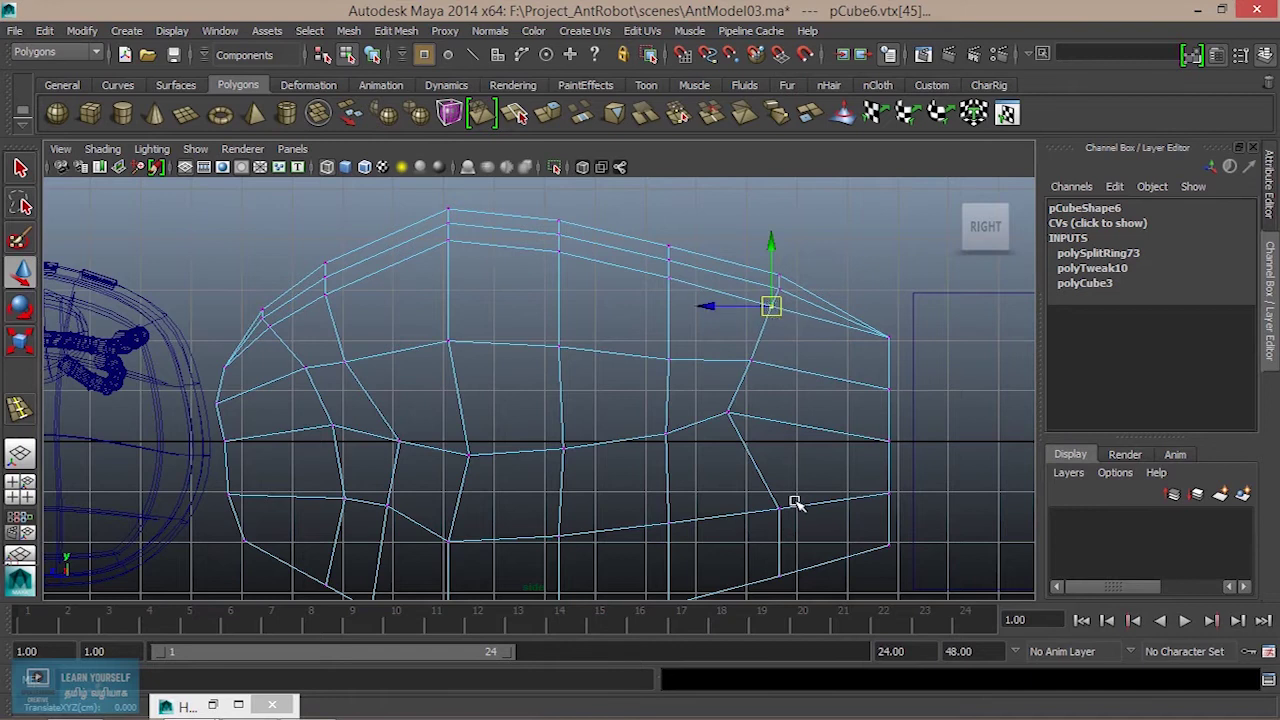
{"action": "middle_click_drag", "start_coordinate": [790, 485], "coordinate": [803, 360], "text": "alt"}
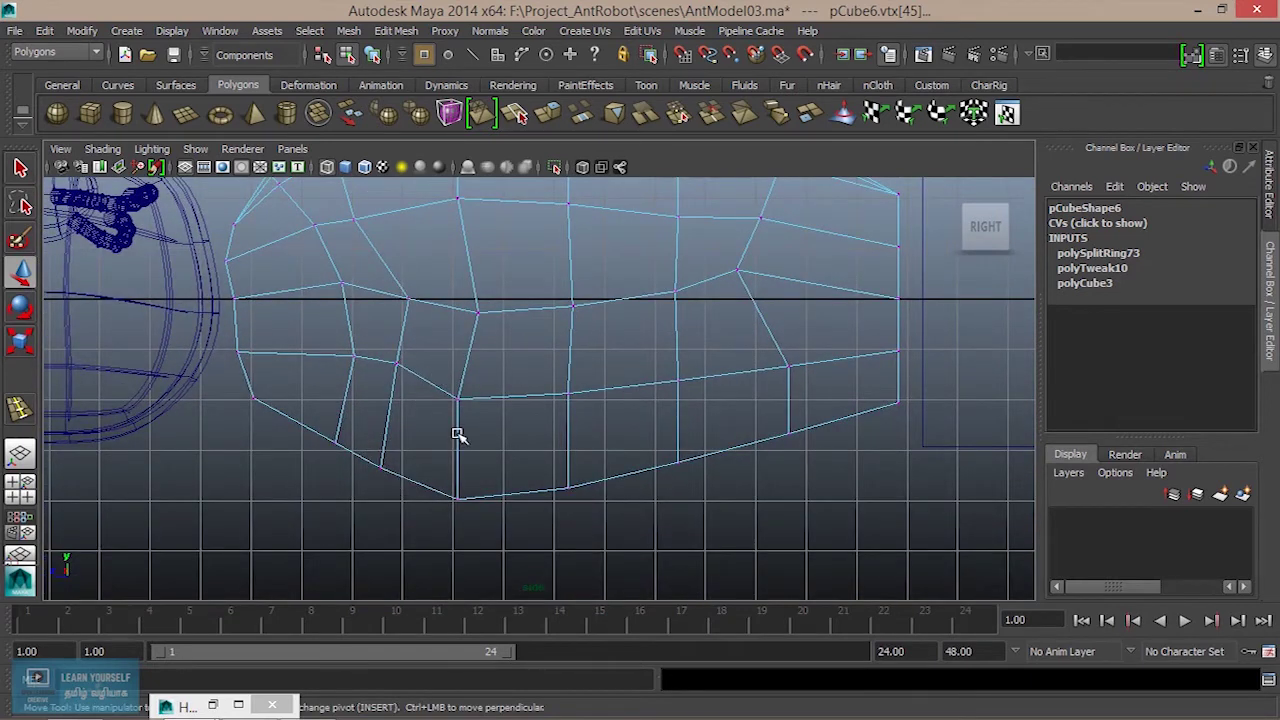
Raise the lower-row vertices of the third and fourth columns and shift the bottom-edge vertices below them slightly forward and up.
{"action": "mouse_move", "coordinate": [397, 374]}
{"action": "left_mouse_down"}
{"action": "mouse_move", "coordinate": [410, 383]}
{"action": "mouse_move", "coordinate": [405, 367]}
{"action": "left_mouse_up"}
{"action": "left_click_drag", "start_coordinate": [357, 437], "coordinate": [399, 489]}
{"action": "left_click_drag", "start_coordinate": [382, 467], "coordinate": [462, 491]}
{"action": "left_click_drag", "start_coordinate": [431, 360], "coordinate": [485, 427]}
{"action": "left_click_drag", "start_coordinate": [466, 401], "coordinate": [478, 375]}
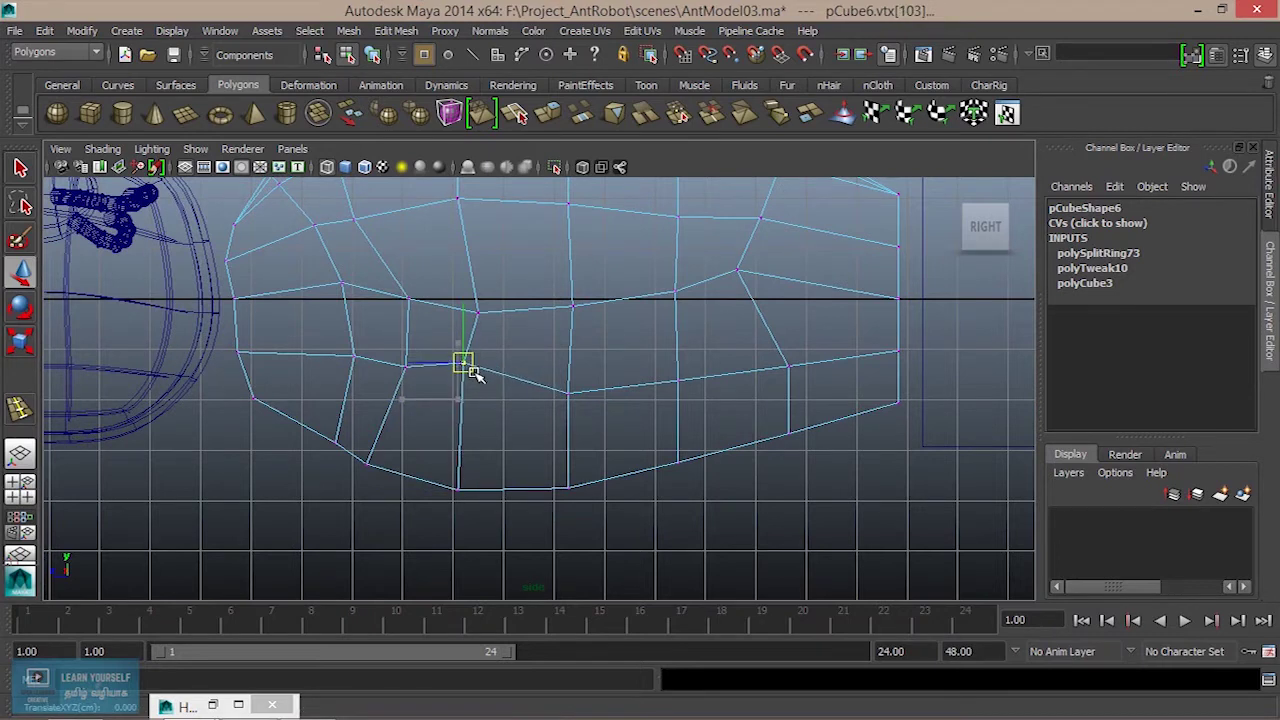
{"action": "left_click", "coordinate": [405, 362]}
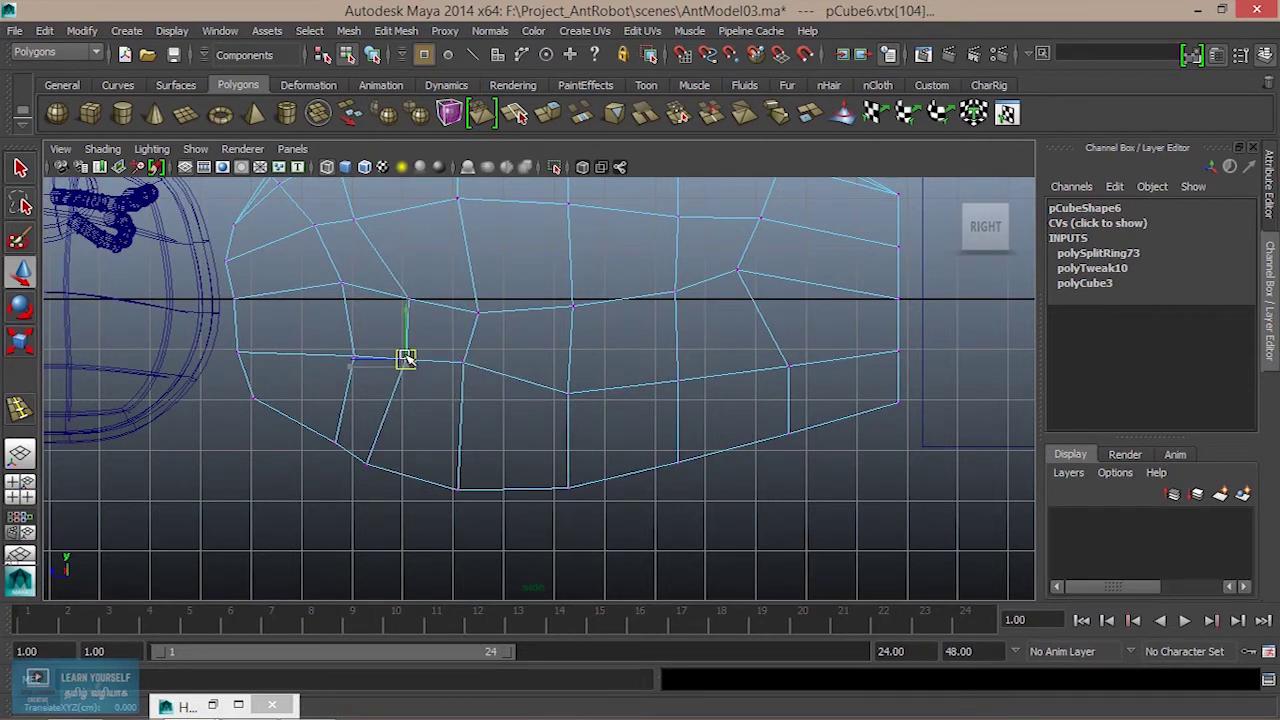
Raise the fifth column's lower-row vertex to level the row and shift the sixth column's slightly forward and down.
{"action": "left_click", "coordinate": [569, 392]}
{"action": "left_click_drag", "start_coordinate": [569, 392], "coordinate": [572, 365]}
{"action": "left_click", "coordinate": [679, 379]}
{"action": "left_click_drag", "start_coordinate": [679, 379], "coordinate": [670, 390]}
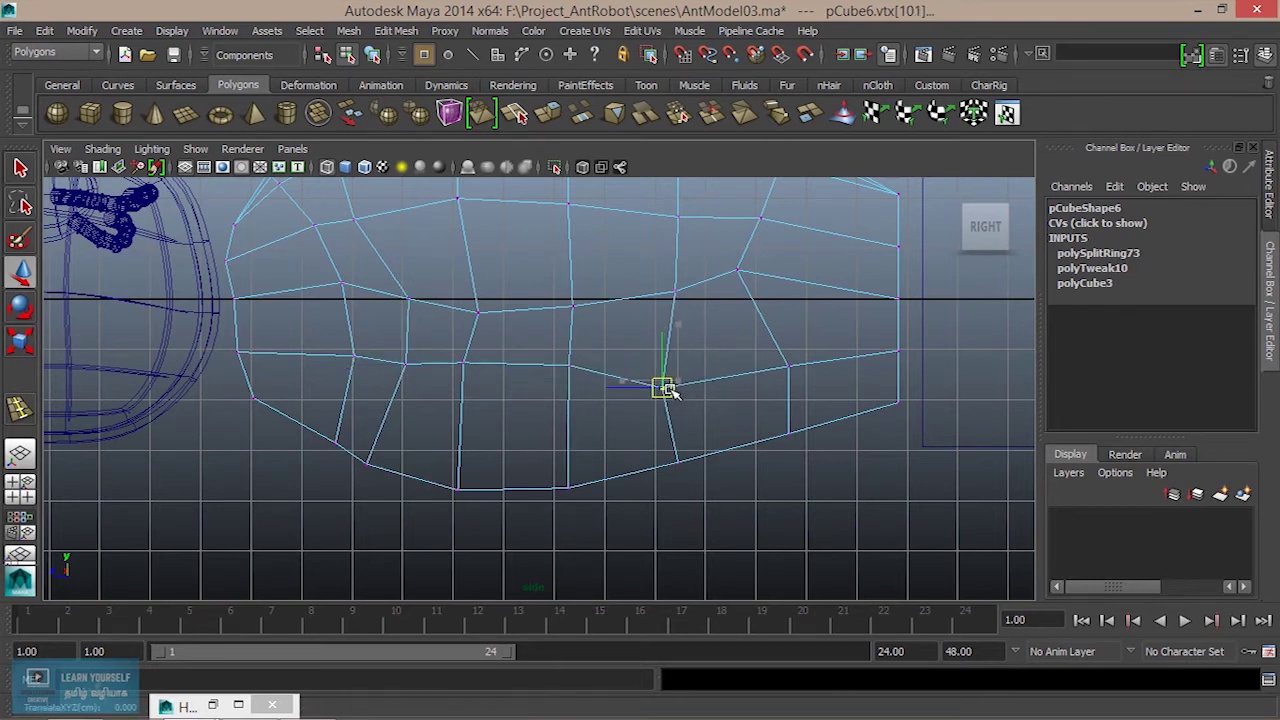
{"action": "middle_click_drag", "start_coordinate": [775, 420], "coordinate": [700, 486], "text": "alt"}
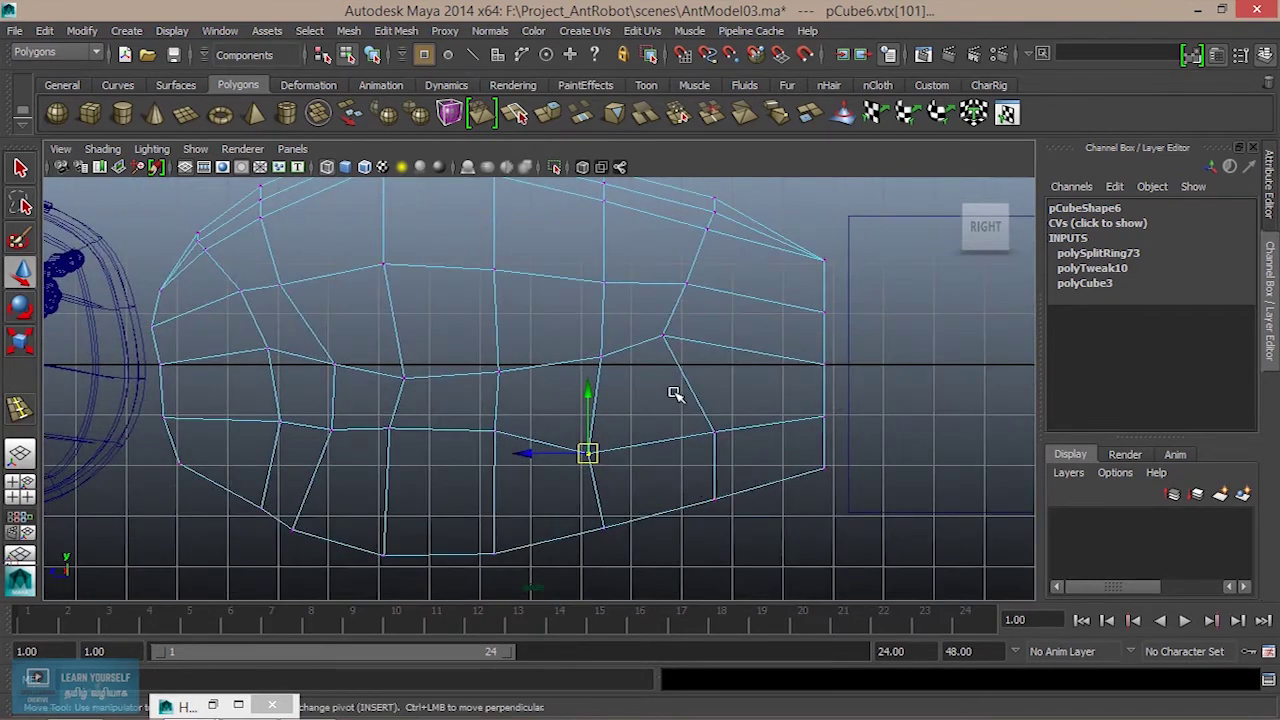
Insert a vertical edge loop between the last column and the body's rear end.
{"action": "left_click", "coordinate": [396, 31]}
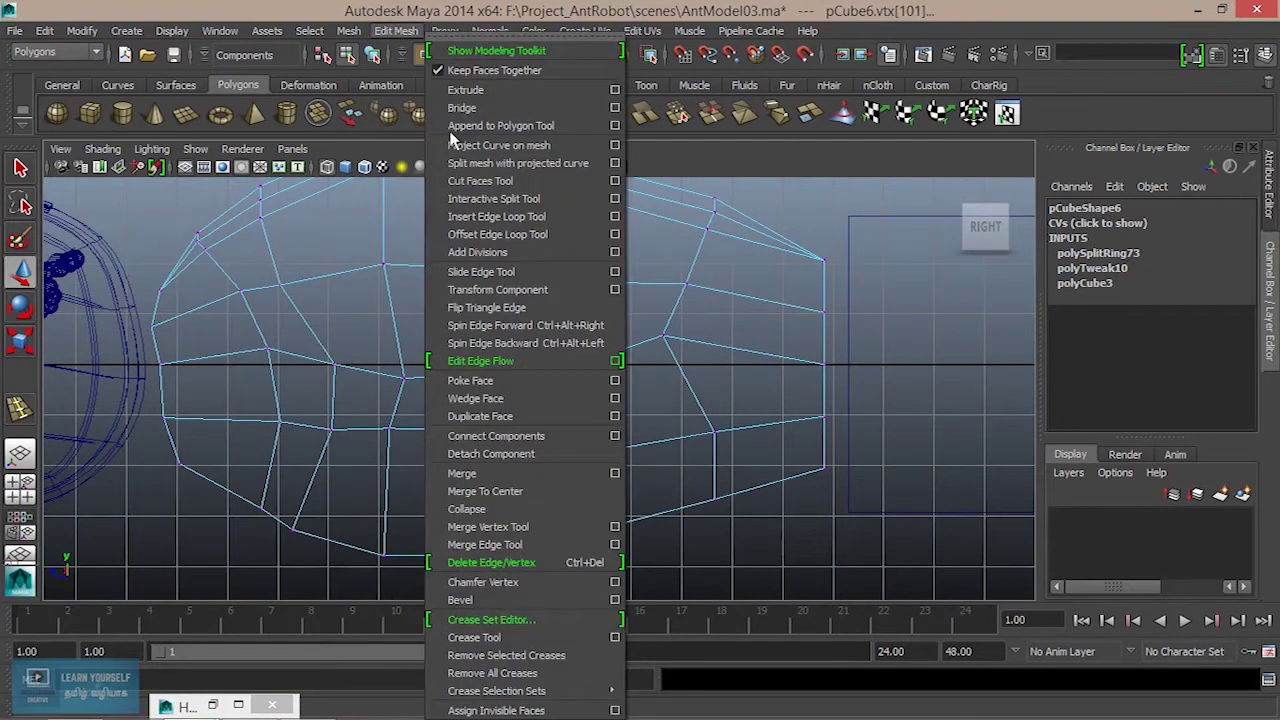
{"action": "left_click", "coordinate": [508, 217]}
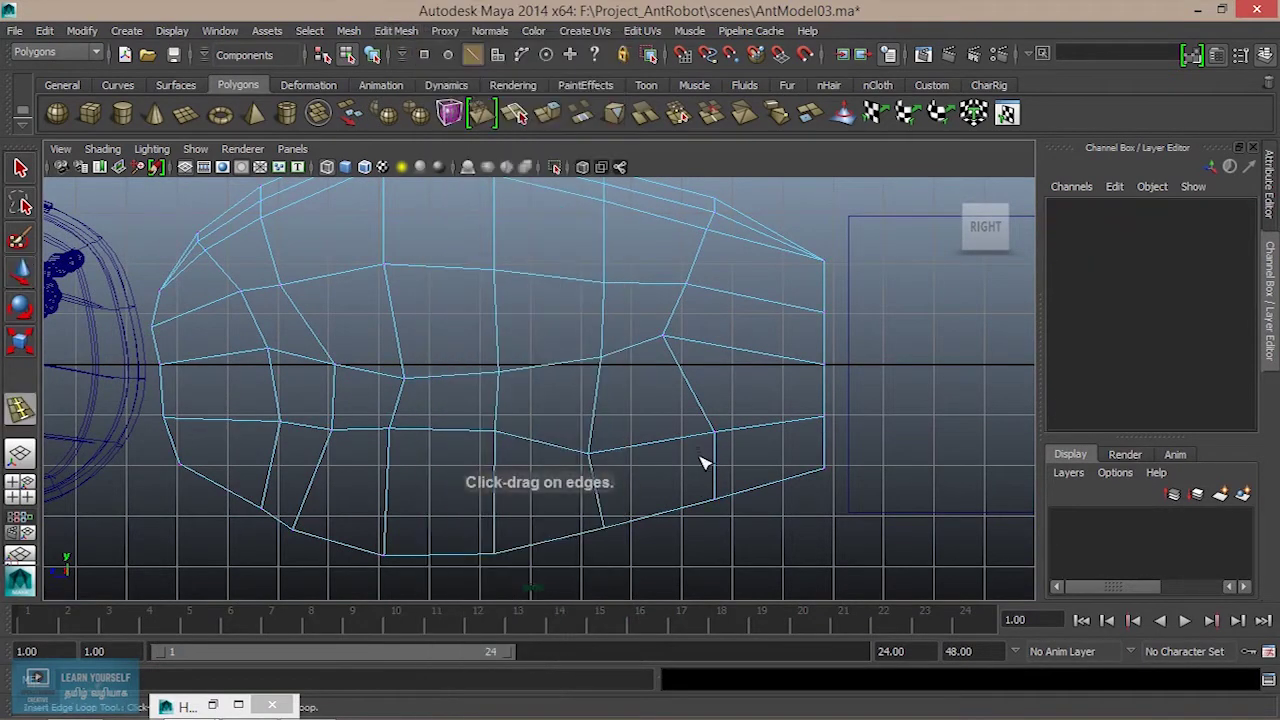
{"action": "left_click", "coordinate": [698, 402]}
{"action": "key", "text": "ctrl+z"}
{"action": "left_click", "coordinate": [759, 421]}
{"action": "left_click_drag", "start_coordinate": [760, 425], "coordinate": [763, 423]}
Move the lower-row vertices of the last two columns forward, raising the new loop's vertex, and shift the bottom-edge vertex between them forward and down.
{"action": "key", "text": "q"}
{"action": "right_click_drag", "start_coordinate": [706, 423], "coordinate": [620, 274]}
{"action": "left_click_drag", "start_coordinate": [698, 414], "coordinate": [739, 462]}
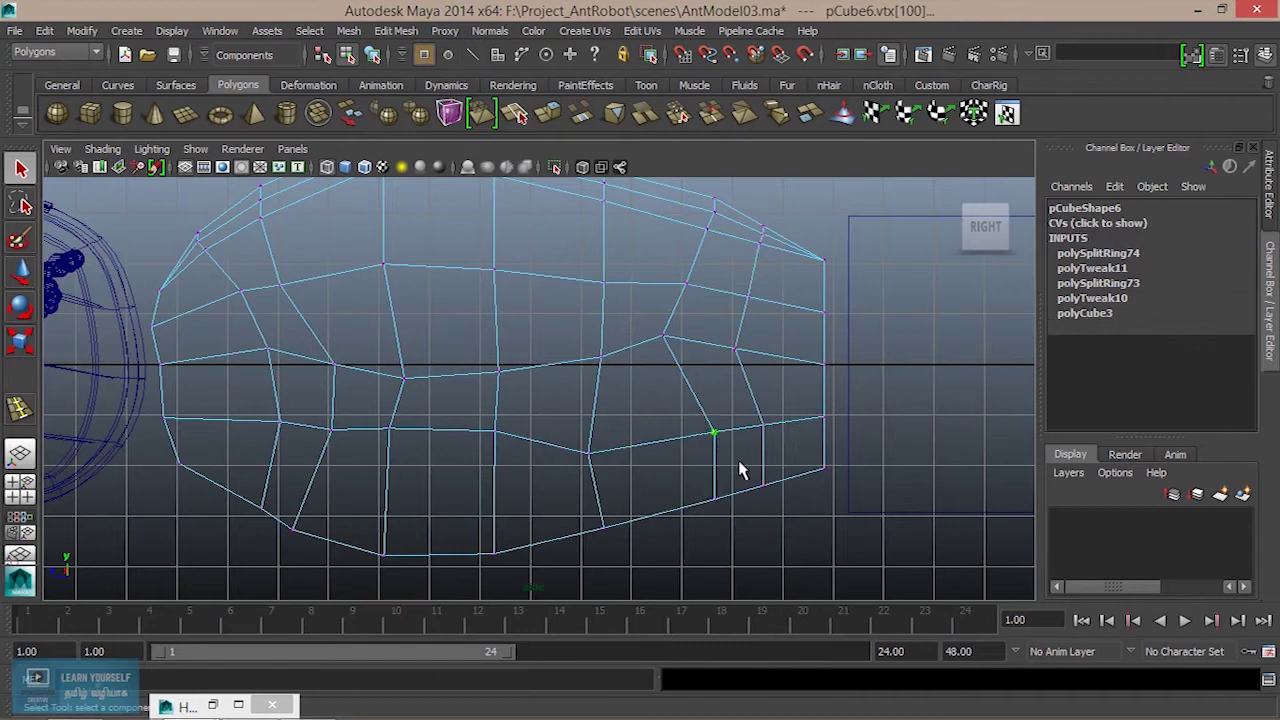
{"action": "key", "text": "w"}
{"action": "left_click_drag", "start_coordinate": [715, 440], "coordinate": [657, 431]}
{"action": "mouse_move", "coordinate": [702, 493]}
{"action": "left_mouse_down"}
{"action": "mouse_move", "coordinate": [716, 507]}
{"action": "mouse_move", "coordinate": [692, 514]}
{"action": "left_mouse_up"}
{"action": "left_click", "coordinate": [763, 423]}
{"action": "left_click_drag", "start_coordinate": [766, 426], "coordinate": [707, 404]}
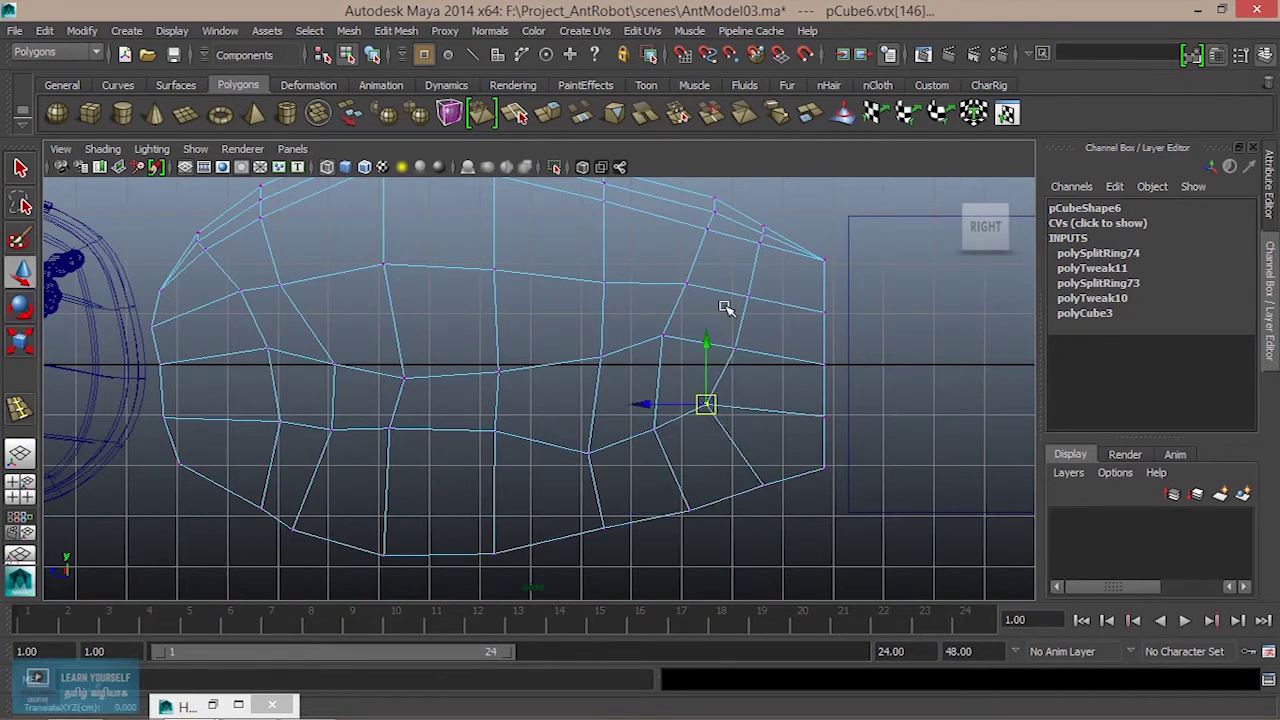
Curve the new loop's upper half by moving its top vertices rearward, its centre-row vertex forward and up, and nudging the vertex between them.
{"action": "left_click_drag", "start_coordinate": [752, 213], "coordinate": [795, 243]}
{"action": "left_click", "coordinate": [735, 347]}
{"action": "left_click_drag", "start_coordinate": [737, 350], "coordinate": [727, 345]}
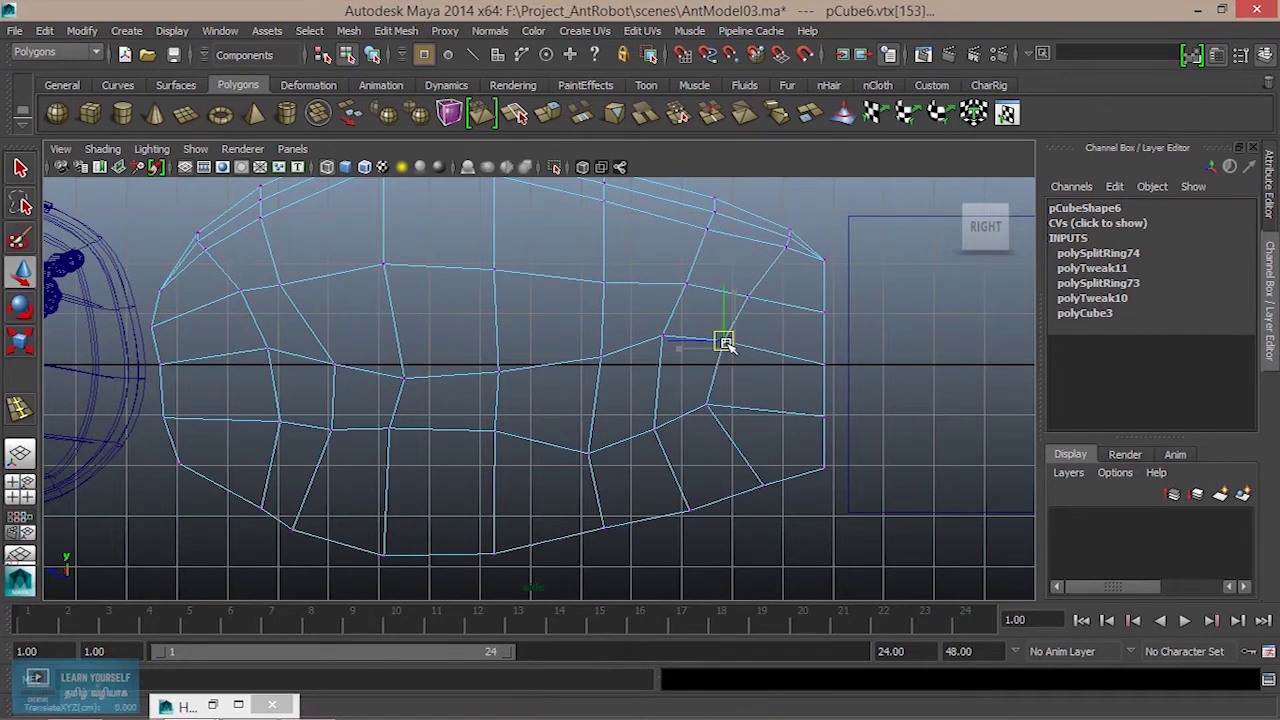
{"action": "left_click_drag", "start_coordinate": [733, 279], "coordinate": [765, 316]}
{"action": "left_click_drag", "start_coordinate": [724, 395], "coordinate": [713, 341]}
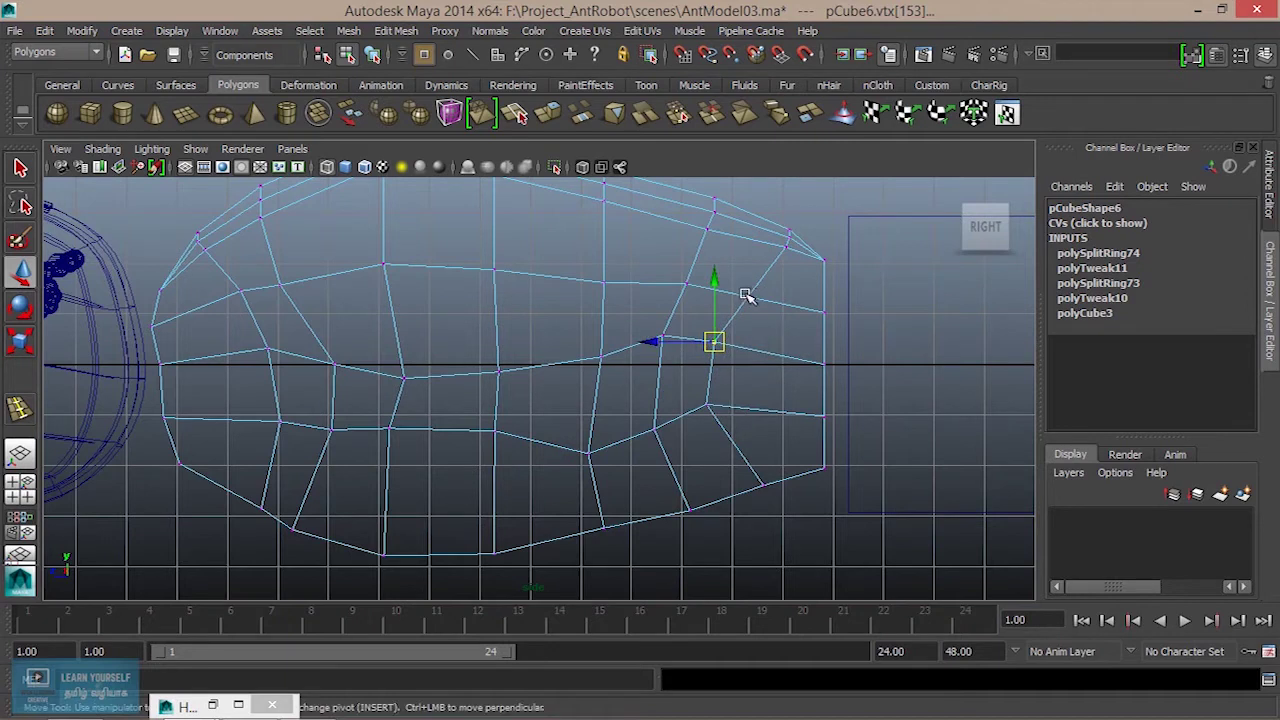
{"action": "left_click", "coordinate": [750, 291]}
{"action": "left_click_drag", "start_coordinate": [750, 292], "coordinate": [752, 292]}
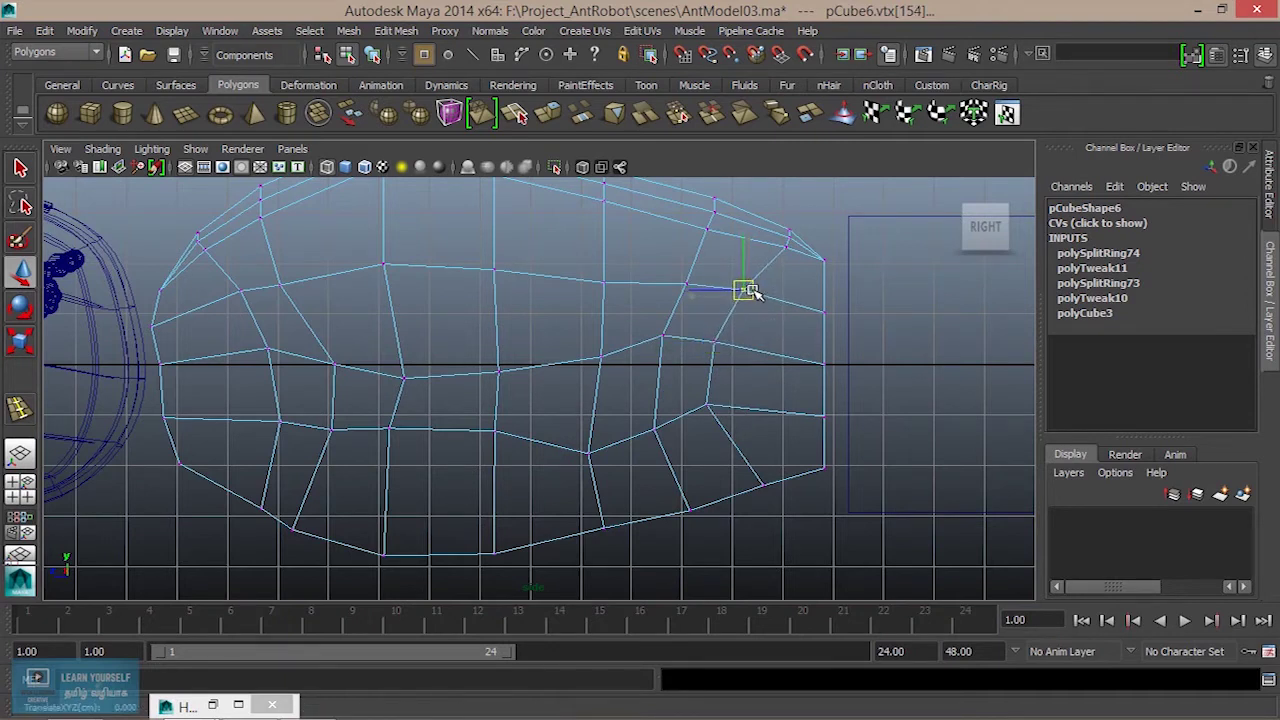
In the perspective view, select matching side vertices near the front on both sides and scale them across the body's width.
{"action": "key", "text": "space"}
{"action": "key", "text": "space"}
{"action": "left_click_drag", "start_coordinate": [711, 411], "coordinate": [359, 391], "text": "alt"}
{"action": "middle_click_drag", "start_coordinate": [359, 391], "coordinate": [336, 272], "text": "alt"}
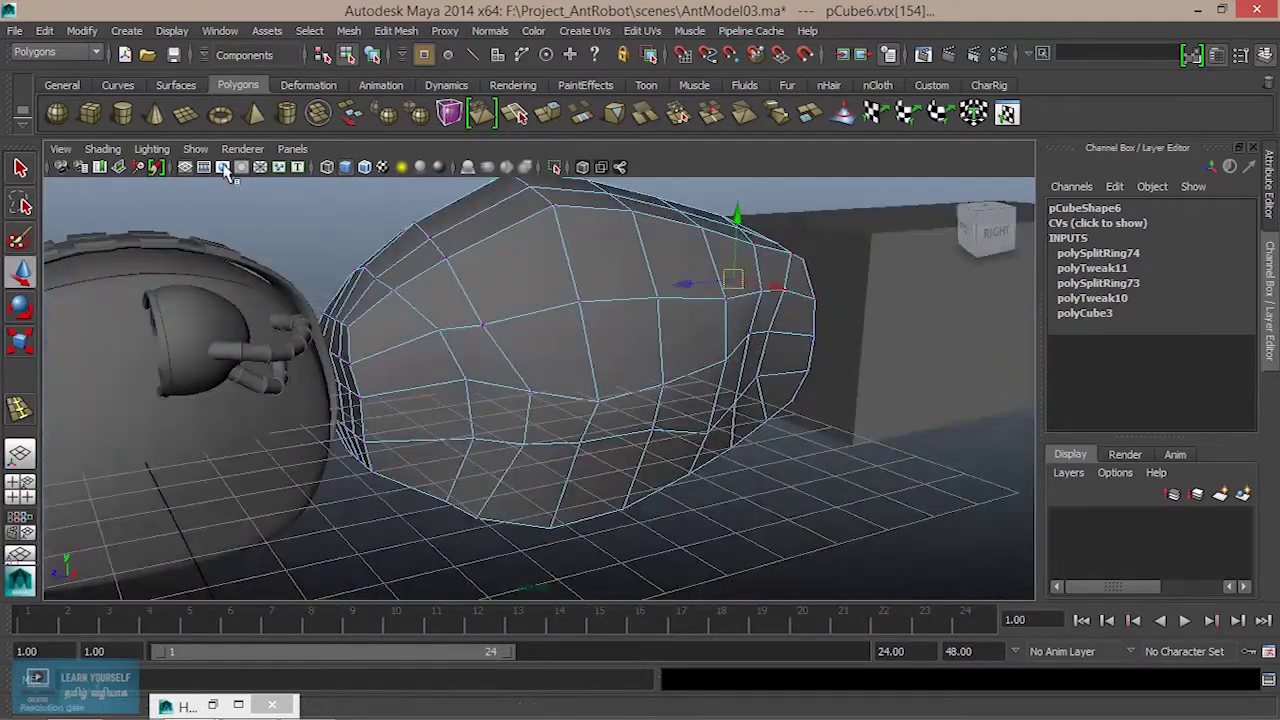
{"action": "left_click_drag", "start_coordinate": [186, 175], "coordinate": [752, 400], "text": "alt"}
{"action": "right_click_drag", "start_coordinate": [749, 272], "coordinate": [688, 277]}
{"action": "left_click", "coordinate": [720, 403]}
{"action": "left_click_drag", "start_coordinate": [740, 434], "coordinate": [530, 437], "text": "alt"}
{"action": "left_click", "coordinate": [392, 410], "text": "shift"}
{"action": "mouse_move", "coordinate": [414, 429]}
{"action": "left_mouse_down", "text": "alt"}
{"action": "mouse_move", "coordinate": [666, 457]}
{"action": "mouse_move", "coordinate": [706, 537]}
{"action": "mouse_move", "coordinate": [726, 514]}
{"action": "mouse_move", "coordinate": [614, 534]}
{"action": "left_mouse_up", "text": "alt"}
{"action": "key", "text": "4"}
{"action": "key", "text": "5"}
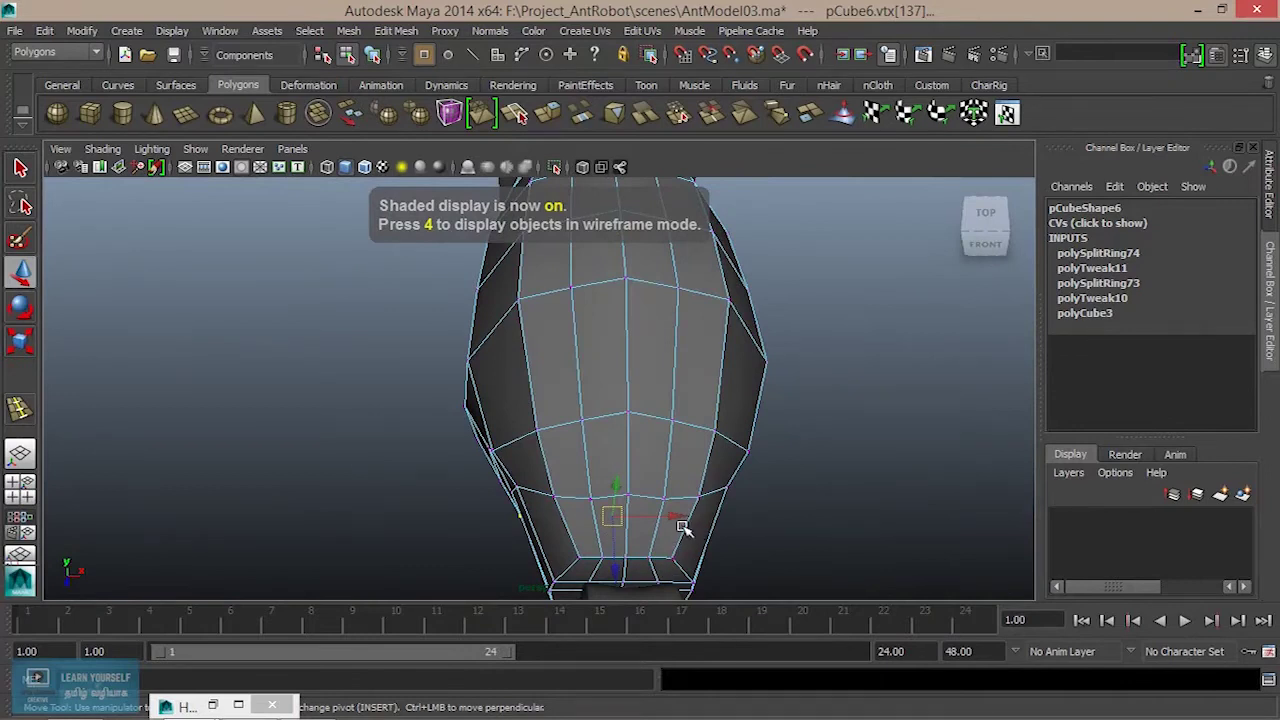
{"action": "key", "text": "r"}
{"action": "left_click_drag", "start_coordinate": [531, 516], "coordinate": [515, 516]}
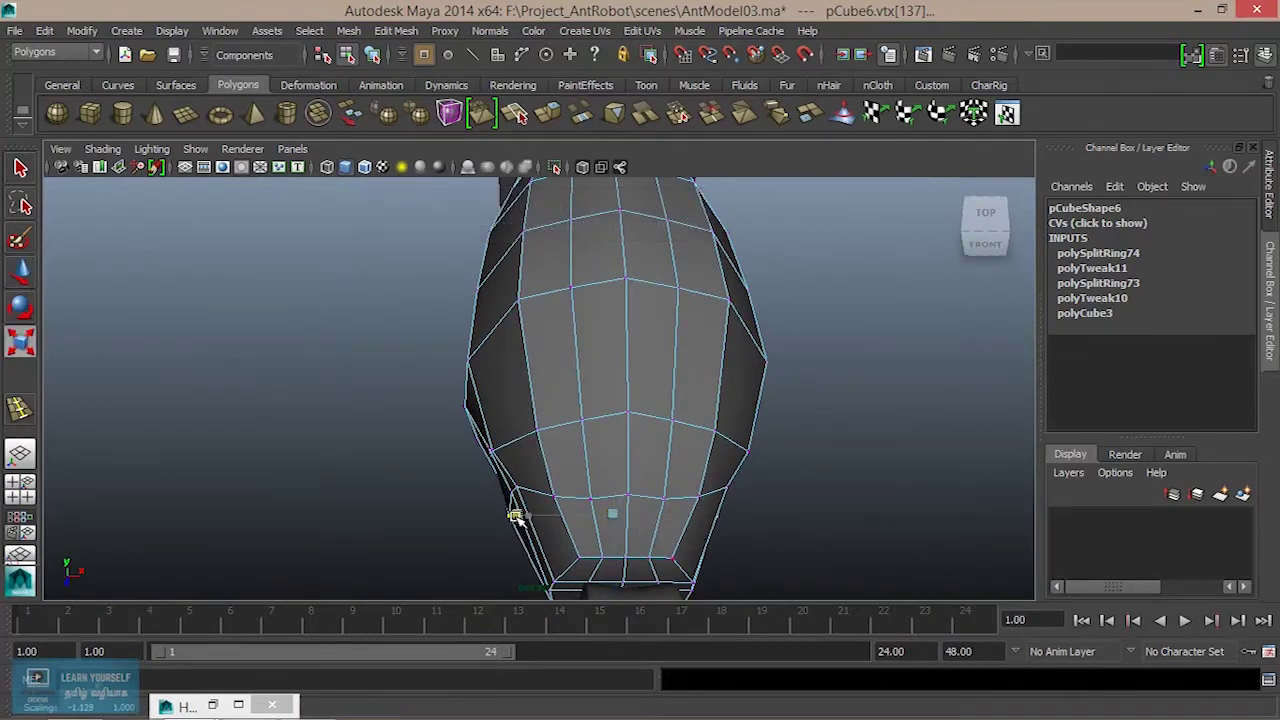
{"action": "left_click_drag", "start_coordinate": [674, 562], "coordinate": [606, 506], "text": "alt"}
{"action": "left_click_drag", "start_coordinate": [431, 454], "coordinate": [434, 456]}
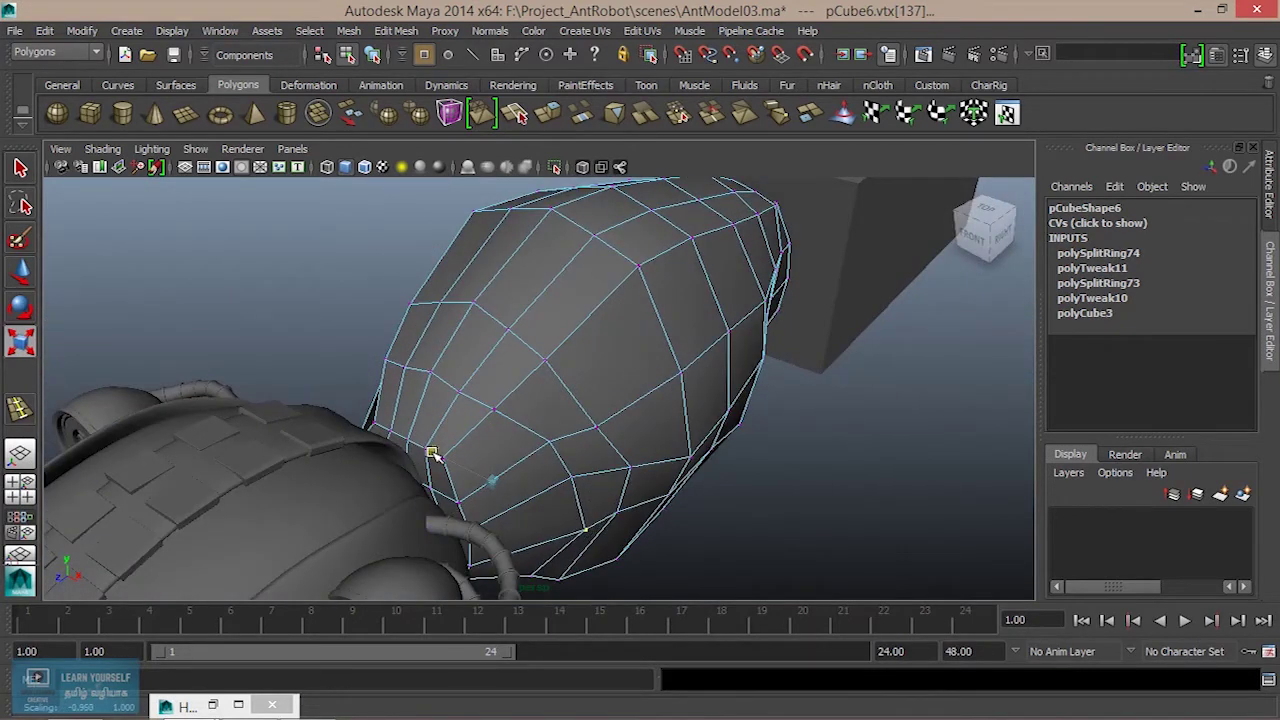
Select the second column's centre-row side vertices and scale them across the width to round the front.
{"action": "left_click_drag", "start_coordinate": [554, 516], "coordinate": [764, 532], "text": "alt"}
{"action": "left_click", "coordinate": [583, 519]}
{"action": "left_click", "coordinate": [658, 438]}
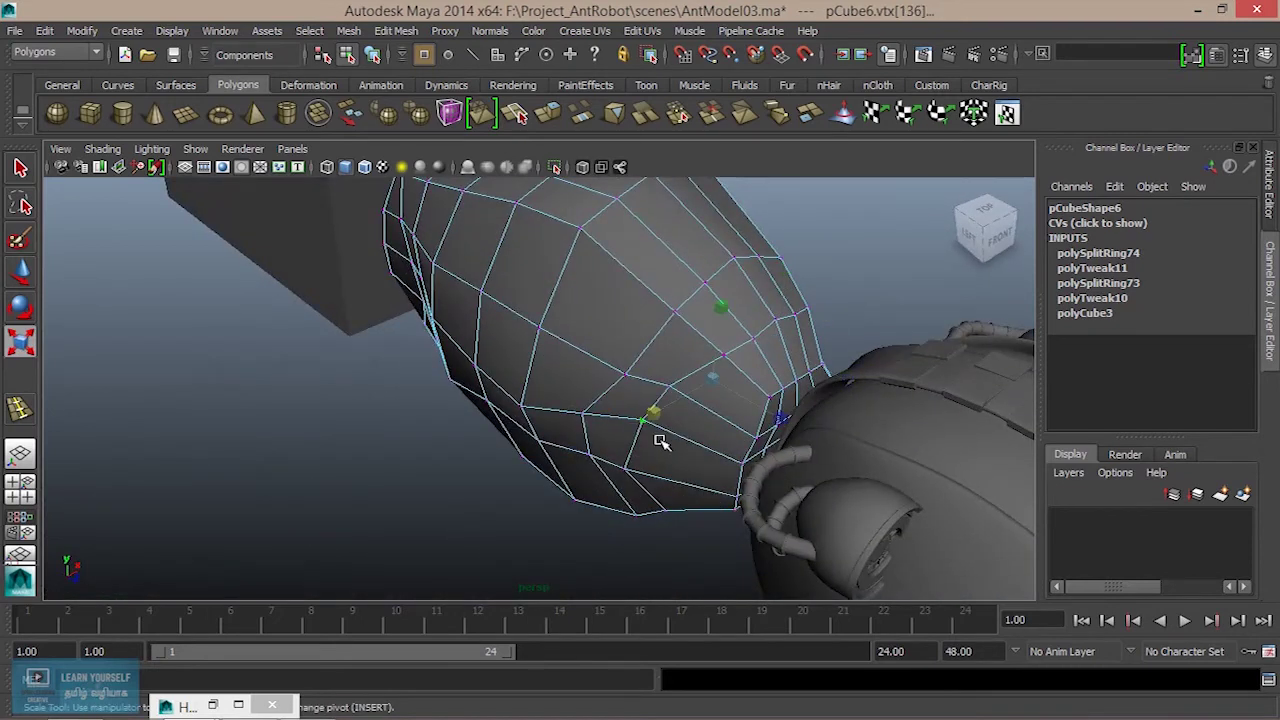
{"action": "key", "text": "4"}
{"action": "left_click_drag", "start_coordinate": [657, 437], "coordinate": [654, 523], "text": "alt"}
{"action": "mouse_move", "coordinate": [579, 462]}
{"action": "left_mouse_down"}
{"action": "mouse_move", "coordinate": [529, 434]}
{"action": "mouse_move", "coordinate": [545, 448]}
{"action": "left_mouse_up"}
{"action": "key", "text": "5"}
{"action": "right_click_drag", "start_coordinate": [545, 448], "coordinate": [638, 465], "text": "alt"}
{"action": "left_click_drag", "start_coordinate": [638, 465], "coordinate": [654, 446], "text": "alt"}
{"action": "middle_click_drag", "start_coordinate": [677, 477], "coordinate": [682, 556], "text": "alt"}
{"action": "left_click_drag", "start_coordinate": [544, 410], "coordinate": [500, 300], "text": "alt"}
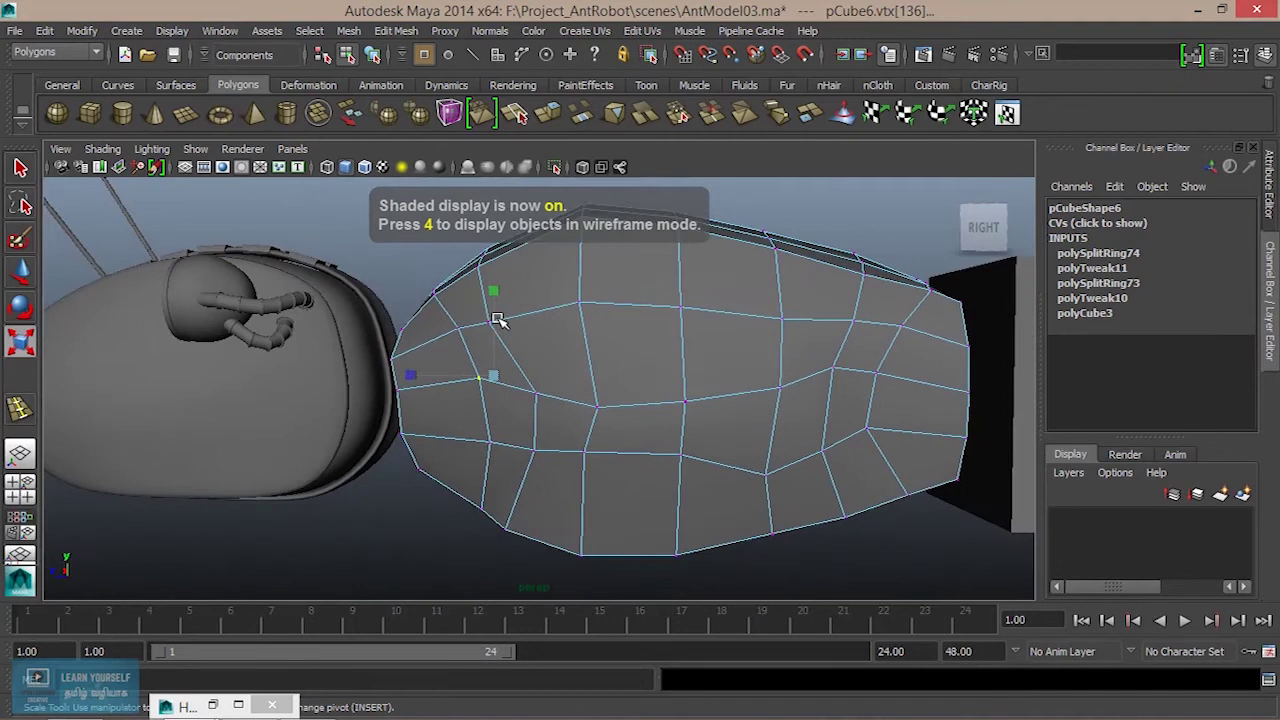
Select the vertical edge loop nearest the front end in edge mode and bevel it.
{"action": "right_click_drag", "start_coordinate": [589, 352], "coordinate": [588, 229]}
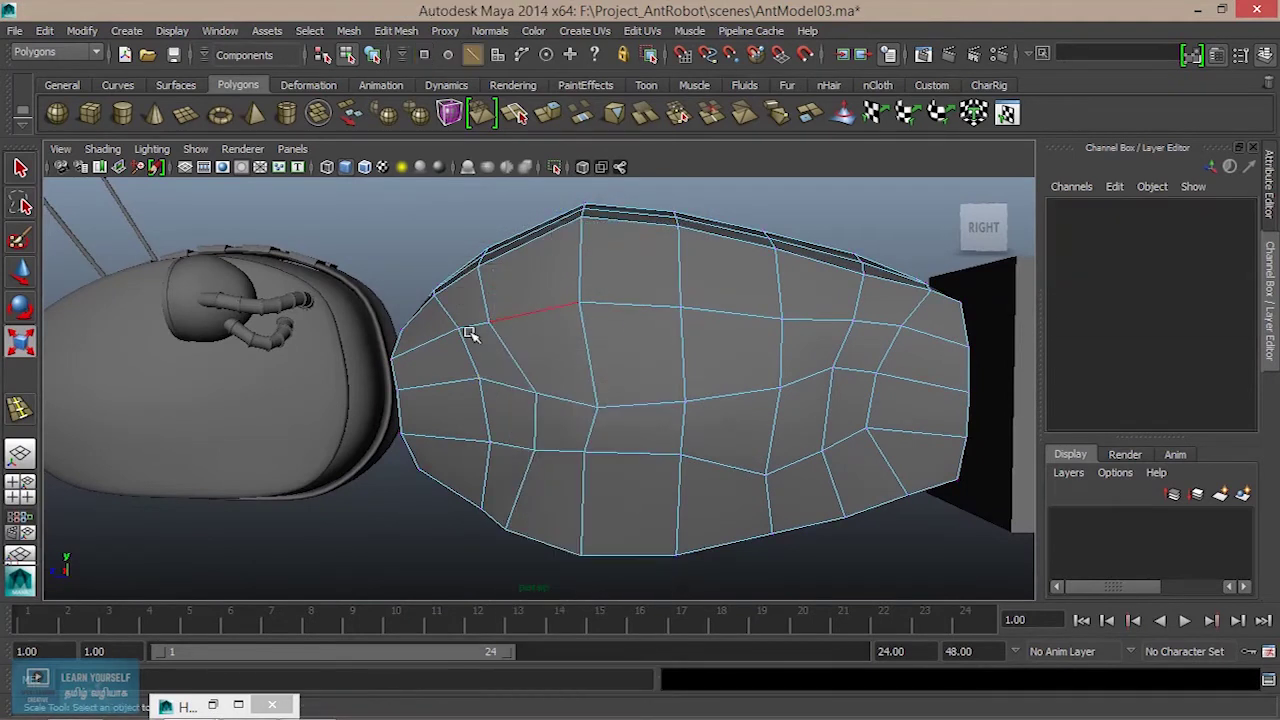
{"action": "left_click", "coordinate": [462, 323]}
{"action": "double_click", "coordinate": [447, 318]}
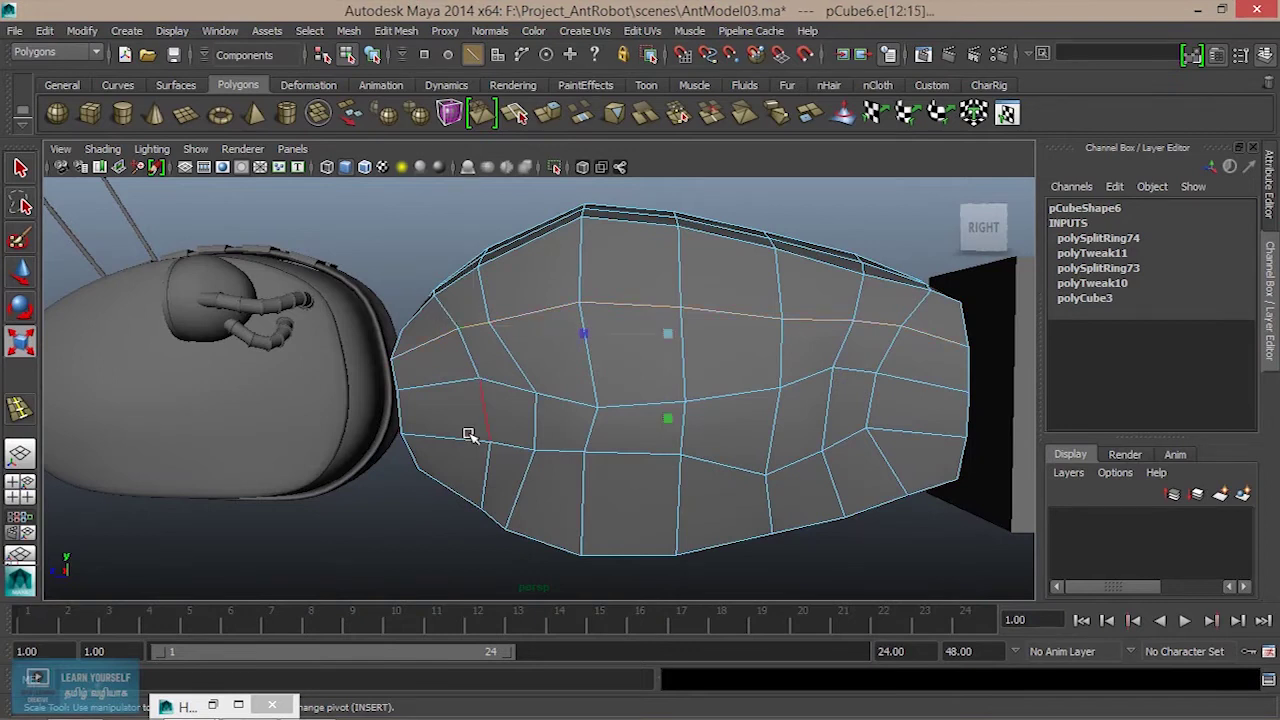
{"action": "scroll", "coordinate": [469, 431], "scroll_direction": "up", "scroll_amount": 3}
{"action": "double_click", "coordinate": [419, 344]}
{"action": "scroll", "coordinate": [478, 468], "scroll_direction": "down", "scroll_amount": 5}
{"action": "left_click_drag", "start_coordinate": [480, 471], "coordinate": [506, 472], "text": "alt"}
{"action": "scroll", "coordinate": [623, 487], "scroll_direction": "up", "scroll_amount": 3}
{"action": "left_click_drag", "start_coordinate": [622, 487], "coordinate": [652, 474], "text": "alt"}
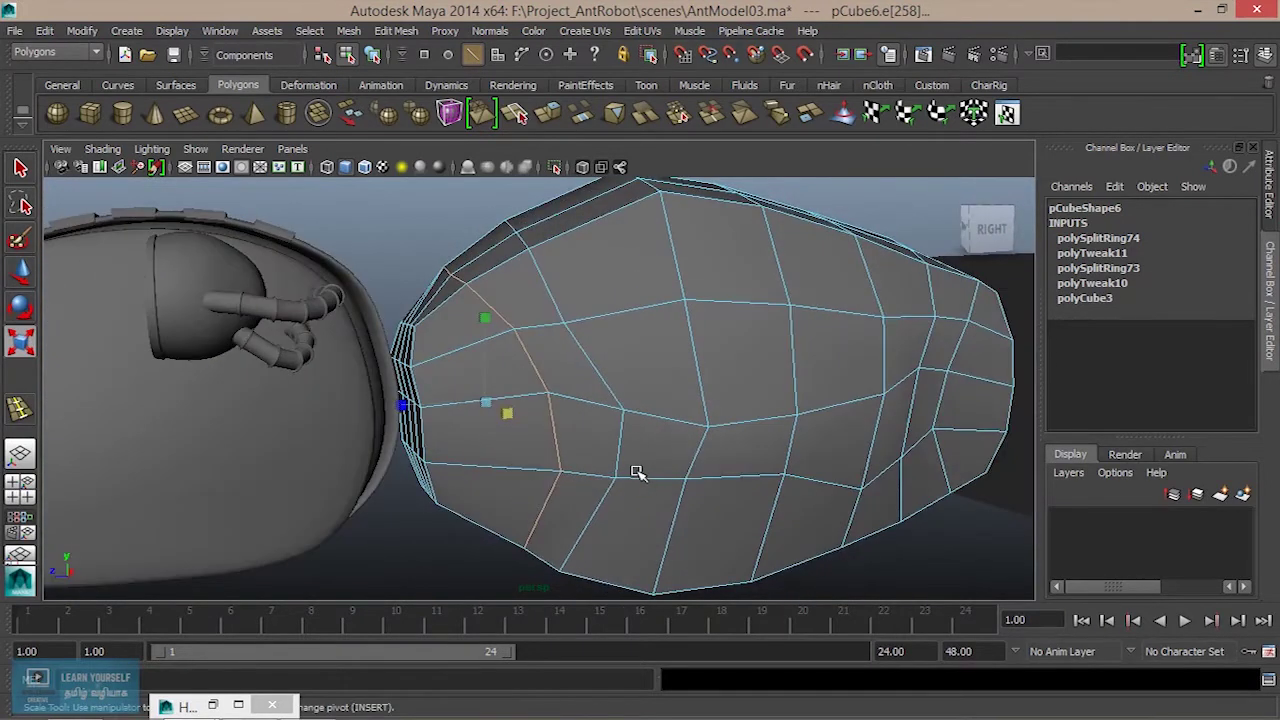
{"action": "left_click", "coordinate": [396, 31]}
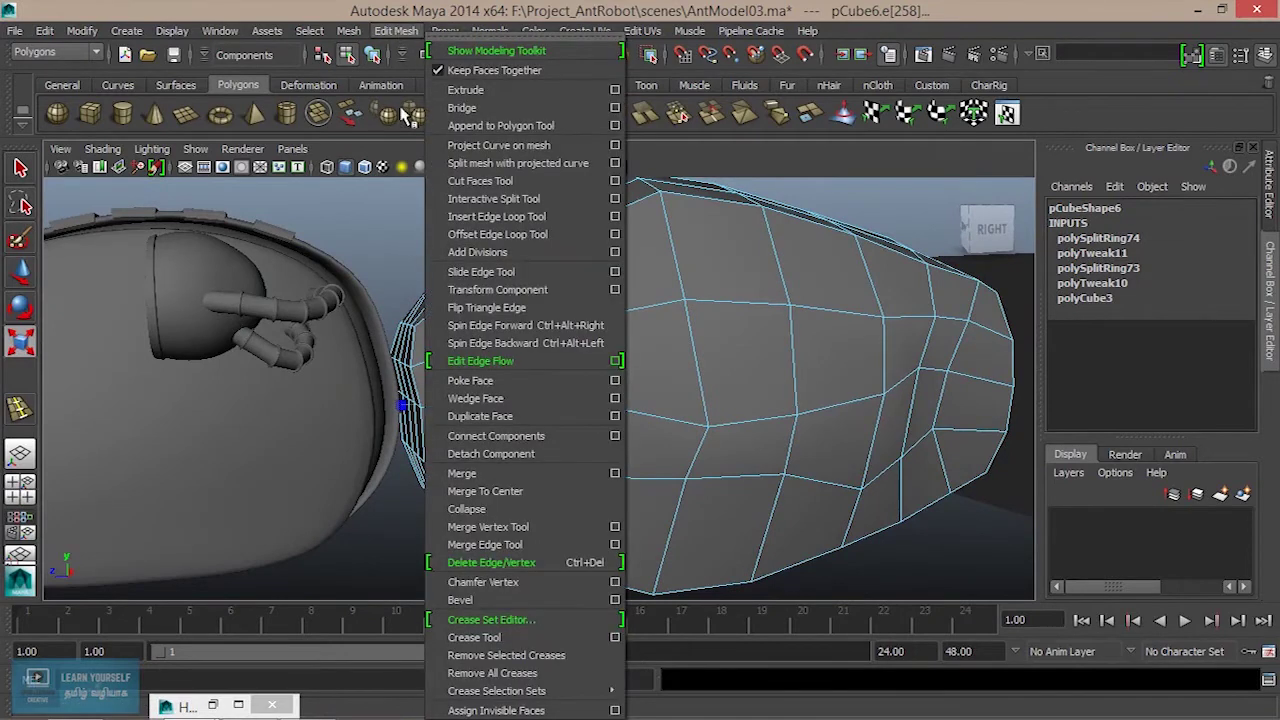
{"action": "left_click", "coordinate": [507, 592]}
Set the front loop bevel's offset to 0.1.
{"action": "right_click_drag", "start_coordinate": [548, 453], "coordinate": [634, 448], "text": "alt"}
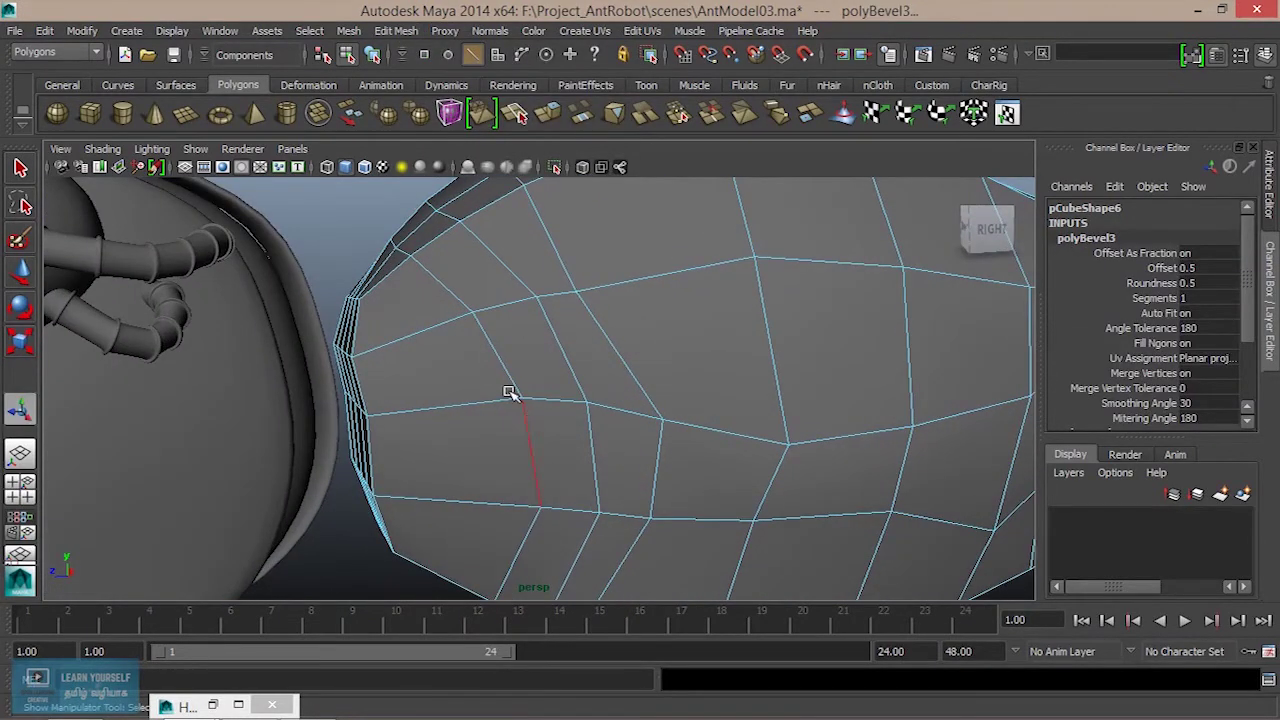
{"action": "left_click", "coordinate": [1165, 268]}
{"action": "middle_click_drag", "start_coordinate": [814, 354], "coordinate": [810, 358]}
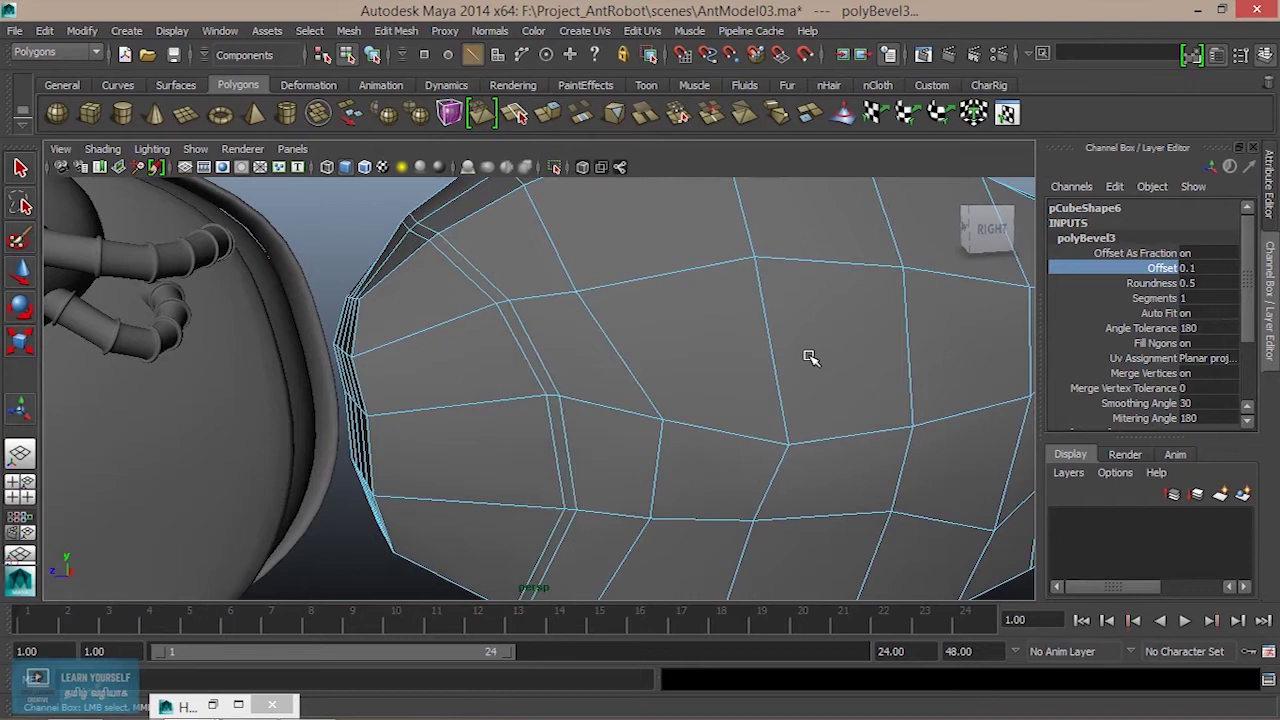
Select a curved edge path down the side's third column, along the centre row and up towards the rear.
{"action": "scroll", "coordinate": [796, 373], "scroll_direction": "down", "scroll_amount": 2}
{"action": "left_click_drag", "start_coordinate": [794, 373], "coordinate": [752, 408], "text": "alt"}
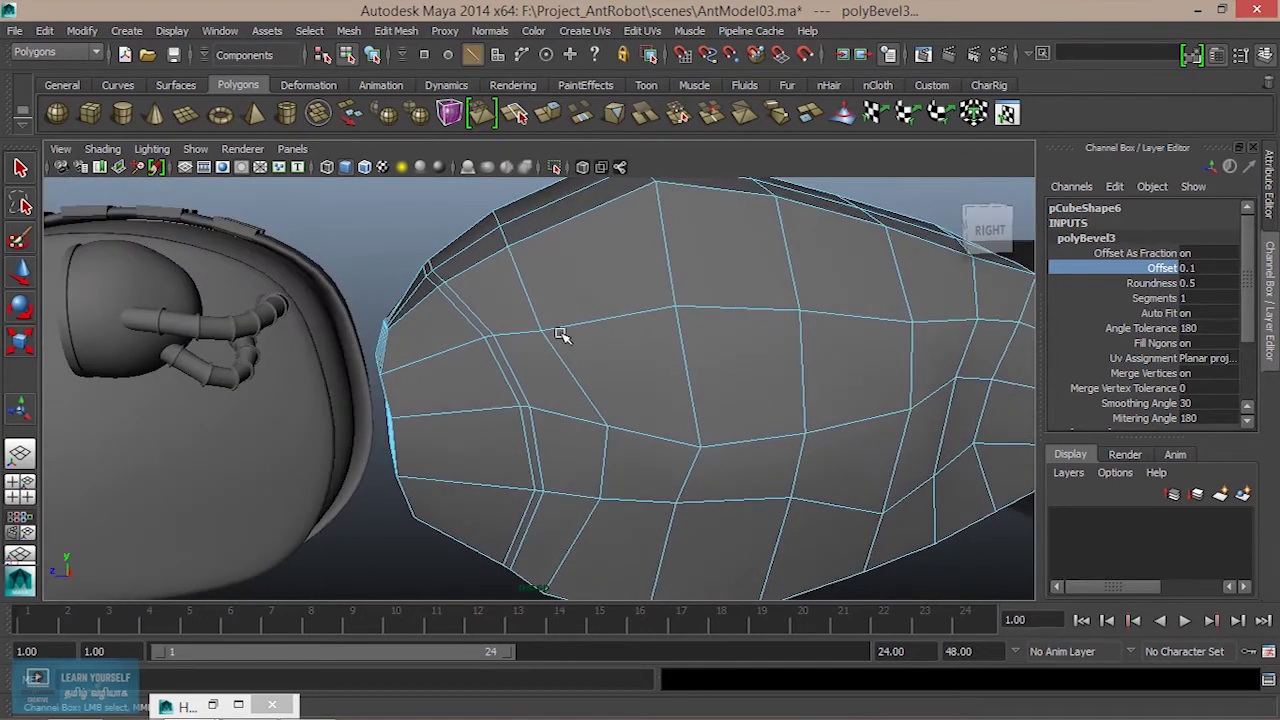
{"action": "mouse_move", "coordinate": [531, 303]}
{"action": "right_mouse_down"}
{"action": "mouse_move", "coordinate": [531, 255]}
{"action": "mouse_move", "coordinate": [531, 310]}
{"action": "right_mouse_up"}
{"action": "left_click", "coordinate": [533, 307]}
{"action": "left_click", "coordinate": [588, 397], "text": "shift"}
{"action": "left_click", "coordinate": [754, 443], "text": "shift"}
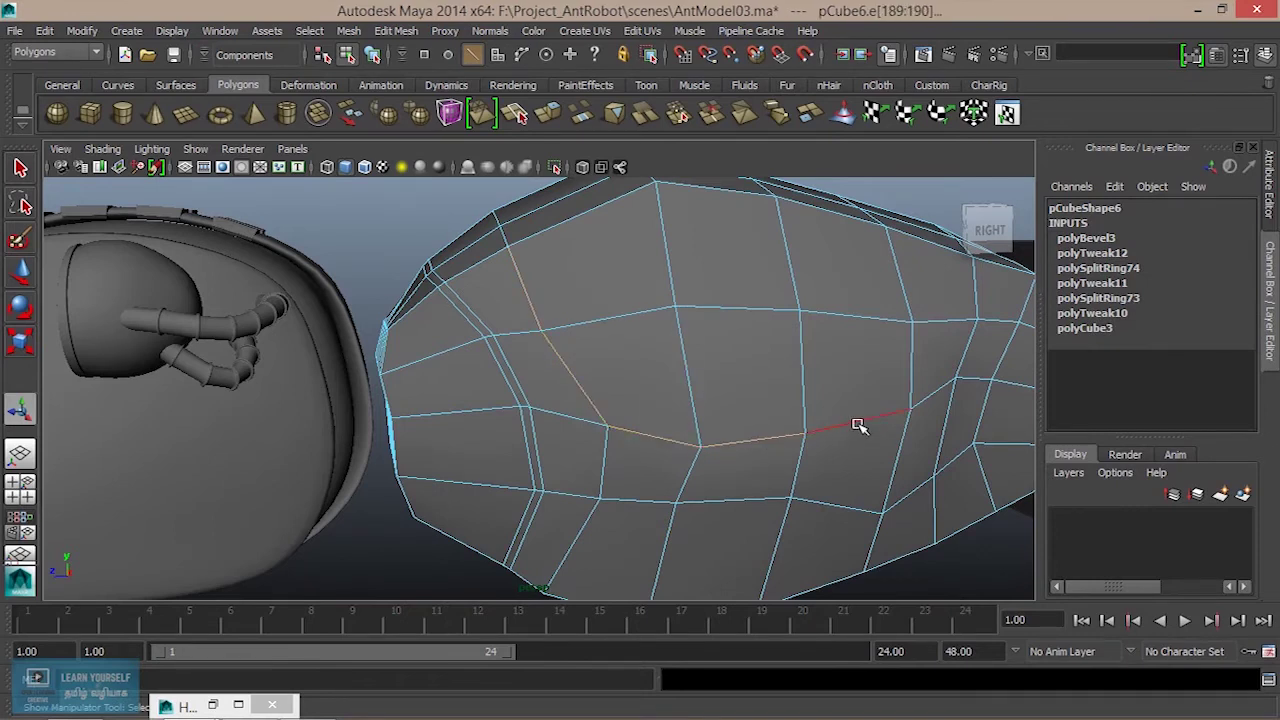
{"action": "left_click", "coordinate": [933, 394], "text": "shift"}
{"action": "left_click_drag", "start_coordinate": [914, 449], "coordinate": [760, 430], "text": "alt"}
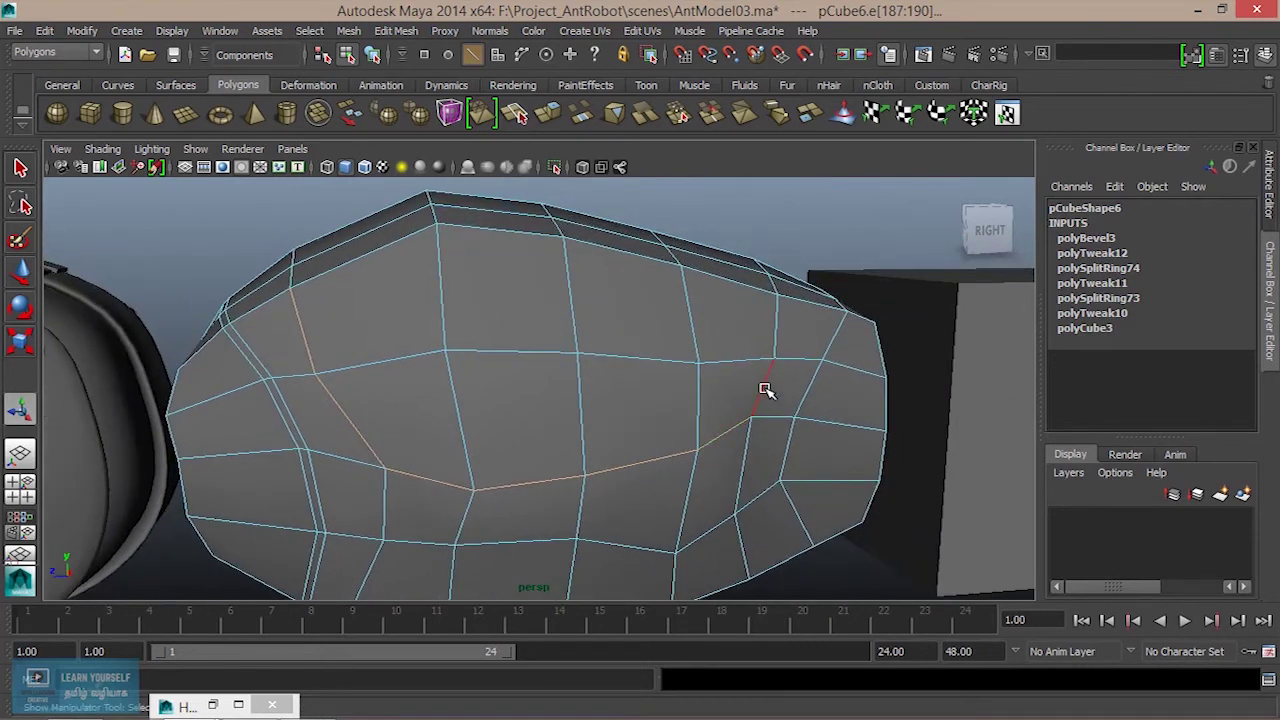
Extend the edge path over the top at the rear and front to outline the upper shell, and bevel it.
{"action": "left_click_drag", "start_coordinate": [777, 325], "coordinate": [780, 434], "text": "alt"}
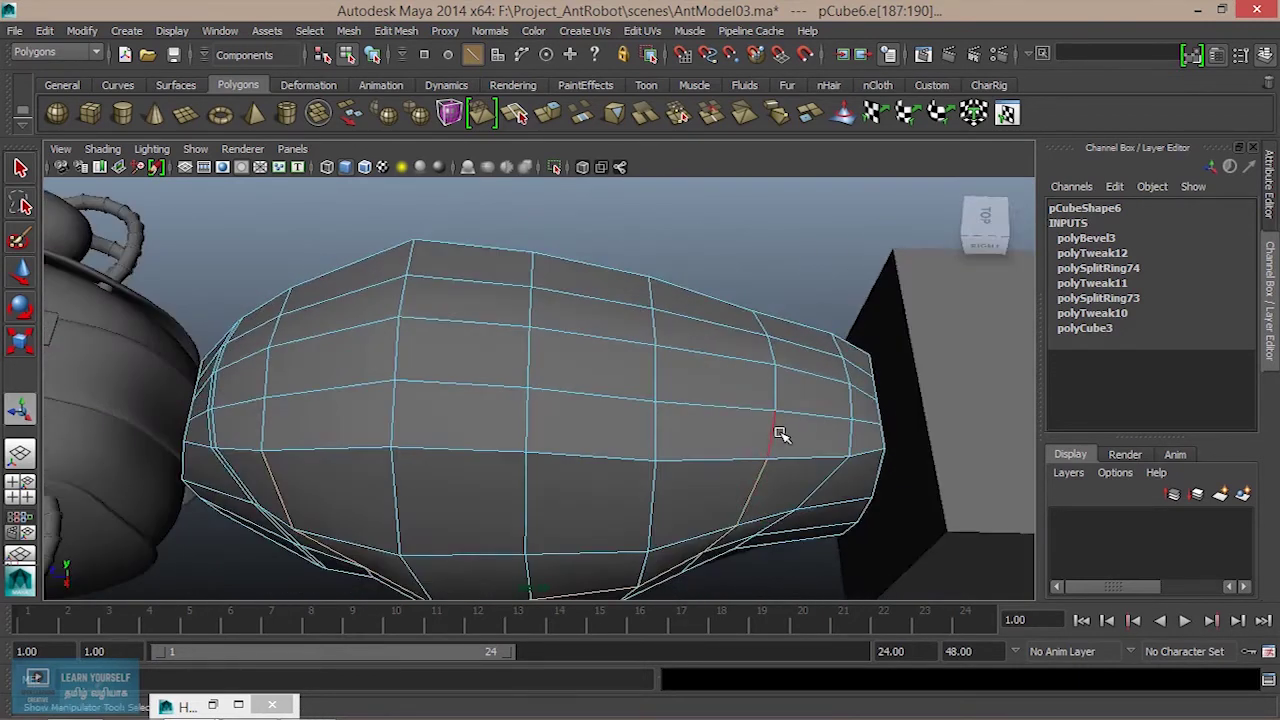
{"action": "left_click", "coordinate": [780, 408], "text": "shift"}
{"action": "left_click", "coordinate": [776, 378], "text": "shift"}
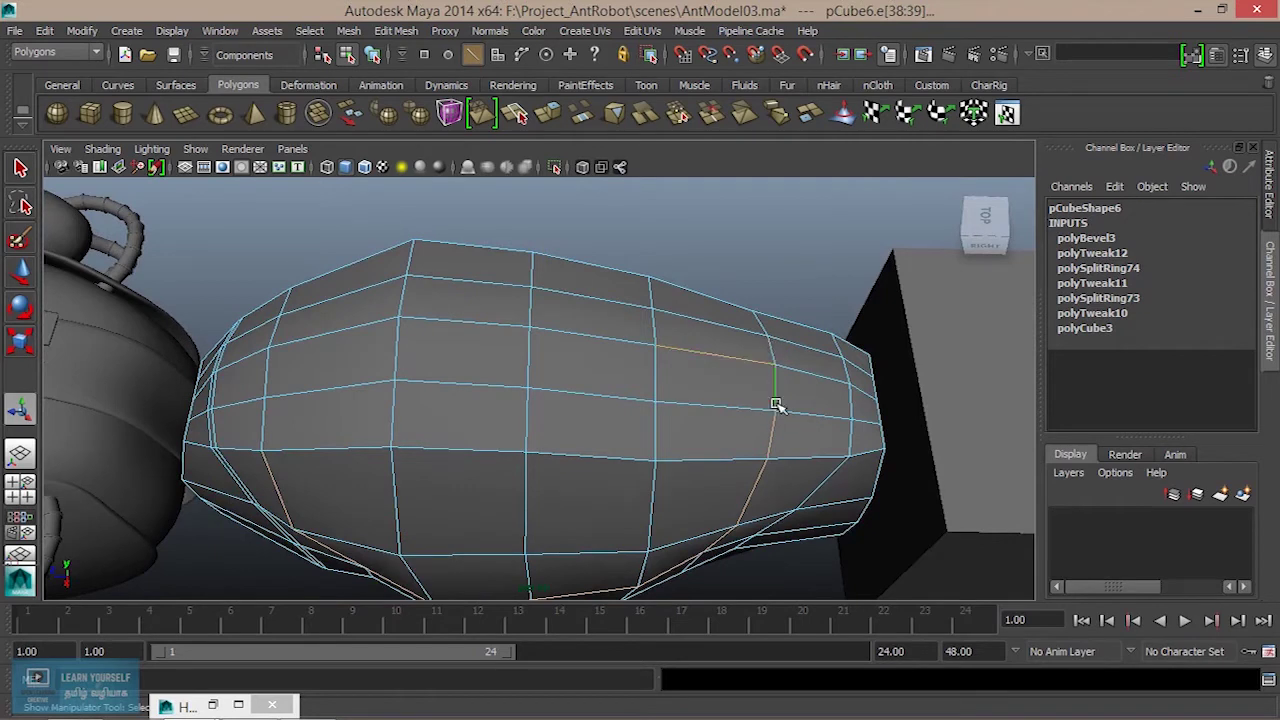
{"action": "left_click_drag", "start_coordinate": [810, 405], "coordinate": [778, 469], "text": "alt"}
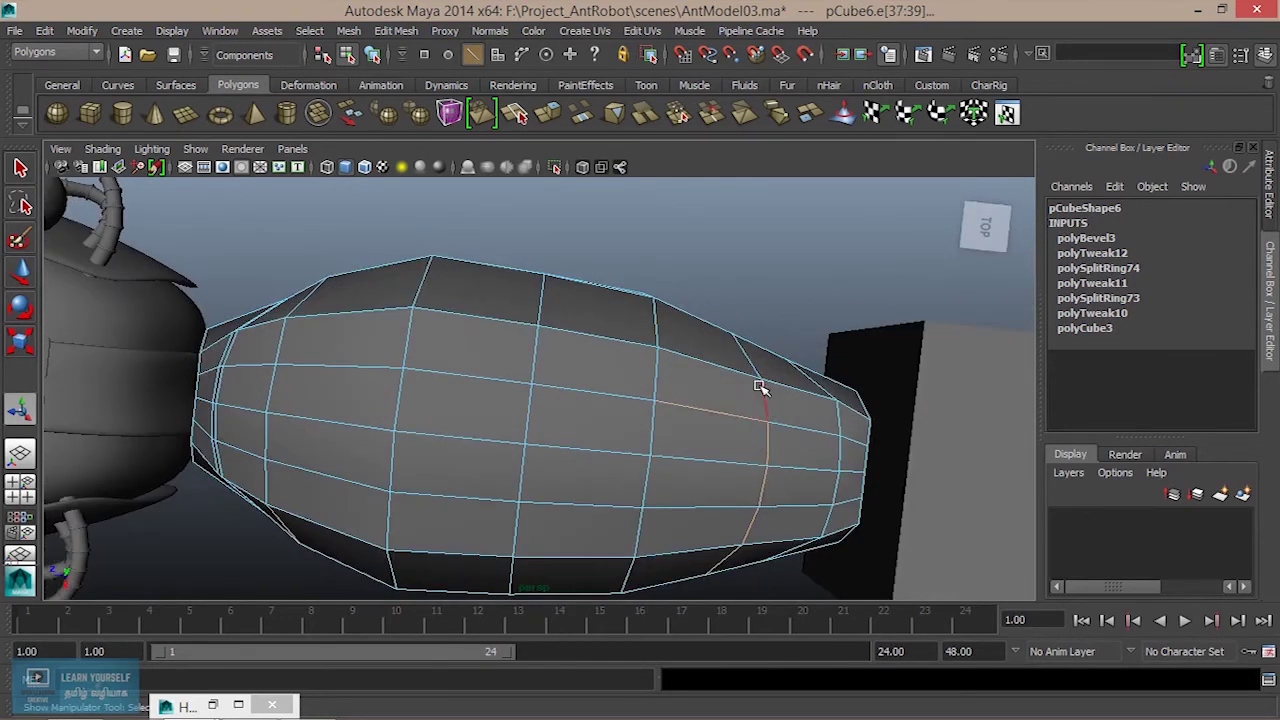
{"action": "left_click_drag", "start_coordinate": [750, 362], "coordinate": [751, 397], "text": "alt"}
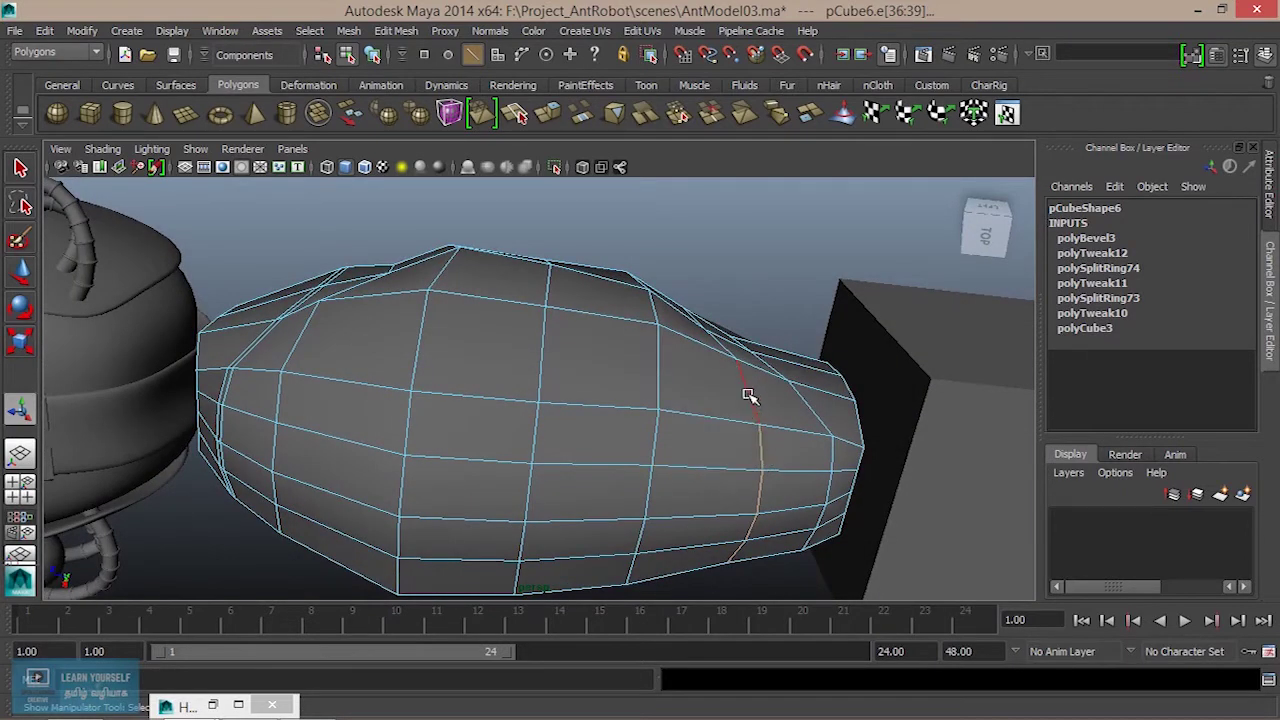
{"action": "left_click_drag", "start_coordinate": [768, 378], "coordinate": [740, 445], "text": "alt"}
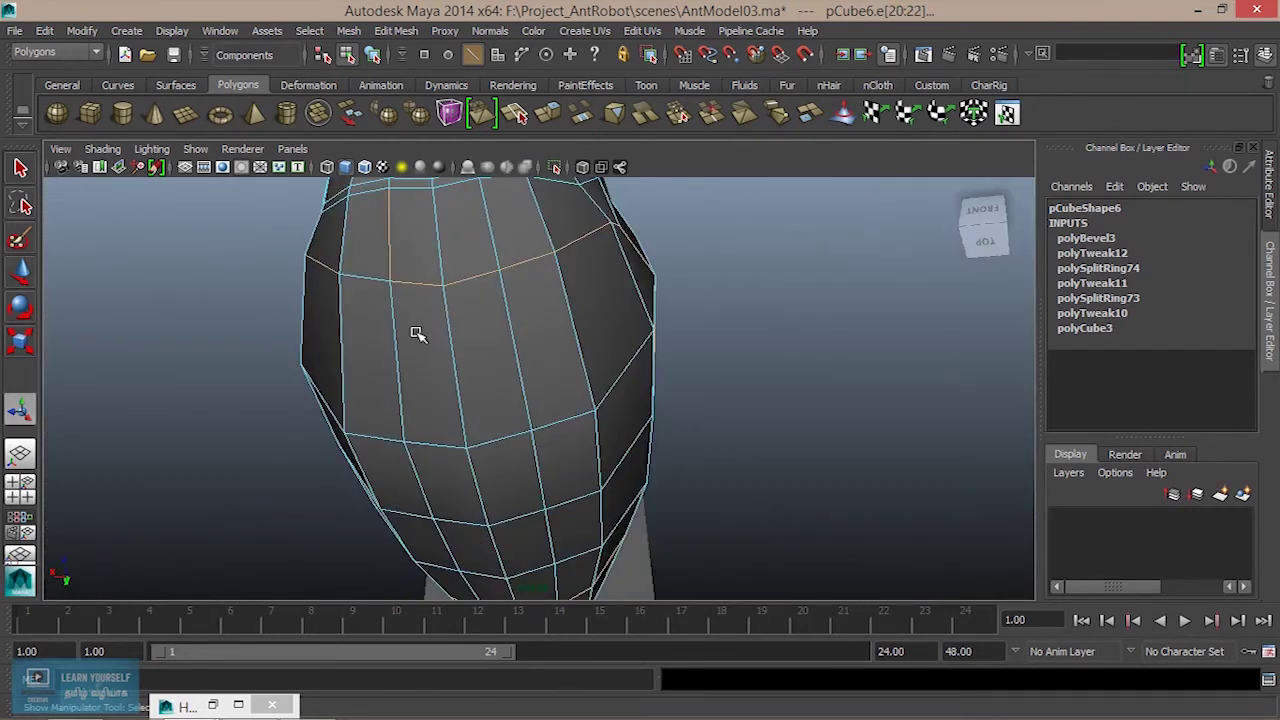
{"action": "left_click", "coordinate": [509, 394], "text": "shift"}
{"action": "left_click_drag", "start_coordinate": [420, 457], "coordinate": [526, 286], "text": "alt"}
{"action": "left_click_drag", "start_coordinate": [352, 364], "coordinate": [686, 342], "text": "alt"}
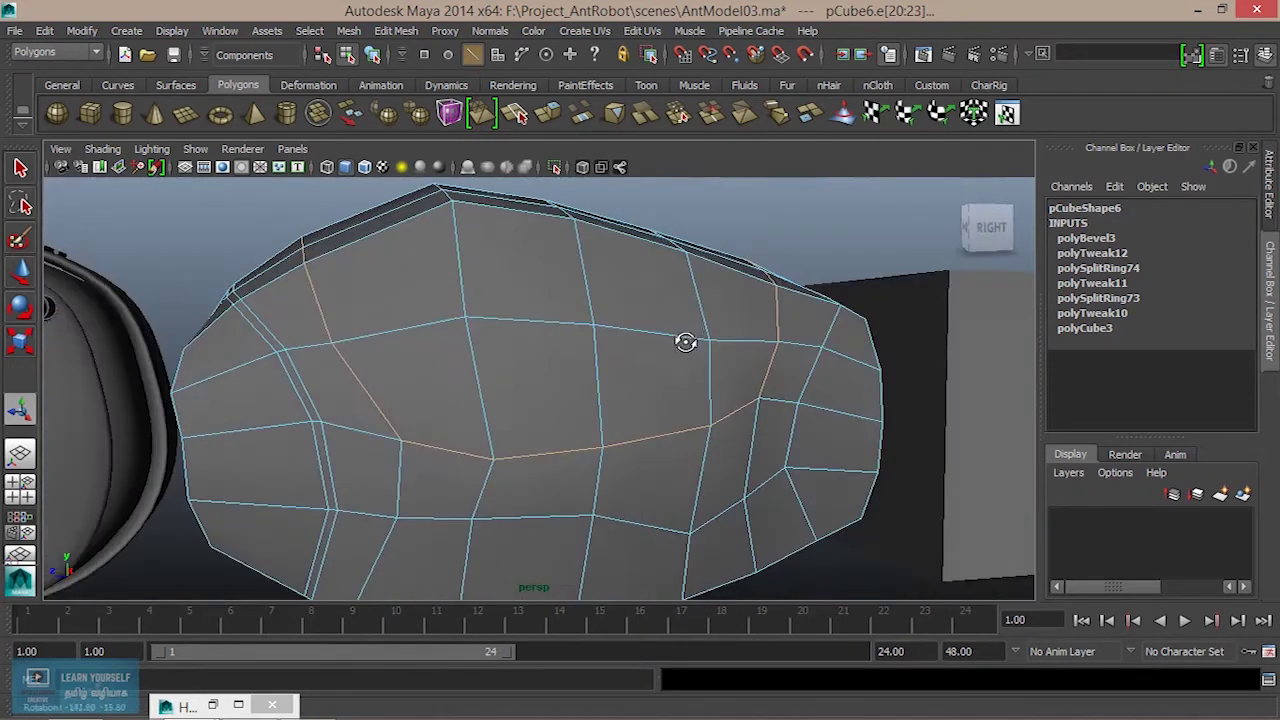
{"action": "left_click", "coordinate": [385, 33]}
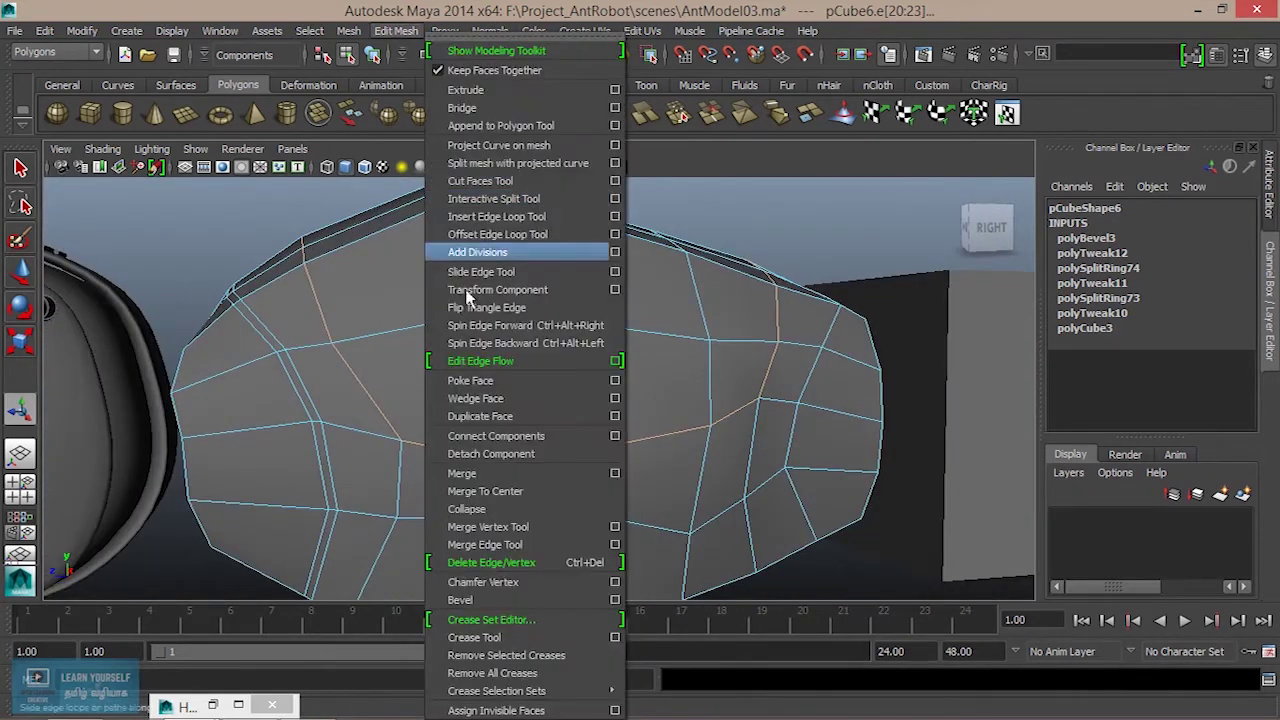
{"action": "left_click", "coordinate": [512, 600]}
Set the offset of the upper shell outline's bevel to 0.1 and examine the narrow strip towards the rear end.
{"action": "left_click_drag", "start_coordinate": [531, 535], "coordinate": [583, 434], "text": "alt"}
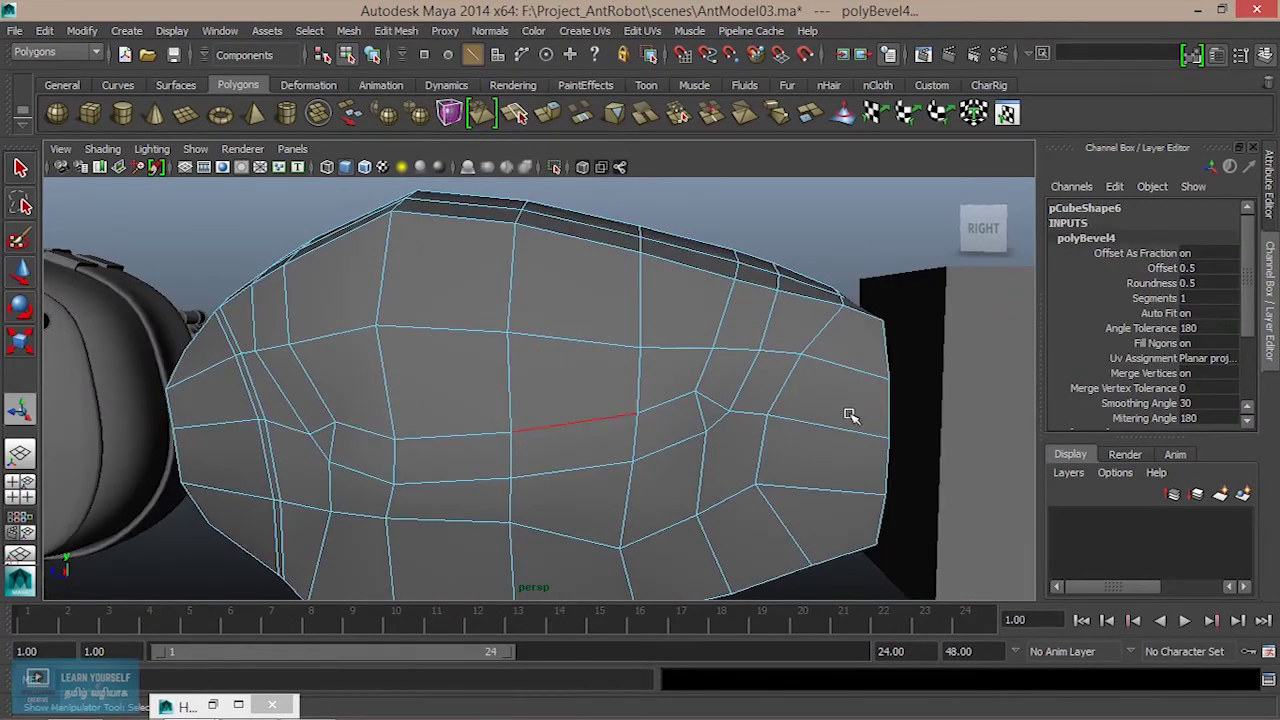
{"action": "left_click", "coordinate": [1160, 268]}
{"action": "middle_click_drag", "start_coordinate": [865, 388], "coordinate": [865, 387]}
{"action": "left_click_drag", "start_coordinate": [784, 439], "coordinate": [778, 437], "text": "alt"}
{"action": "left_click_drag", "start_coordinate": [644, 431], "coordinate": [664, 427], "text": "alt"}
{"action": "middle_click_drag", "start_coordinate": [664, 427], "coordinate": [699, 347], "text": "alt"}
{"action": "left_click_drag", "start_coordinate": [699, 347], "coordinate": [446, 377], "text": "alt"}
{"action": "right_click_drag", "start_coordinate": [641, 272], "coordinate": [639, 347]}
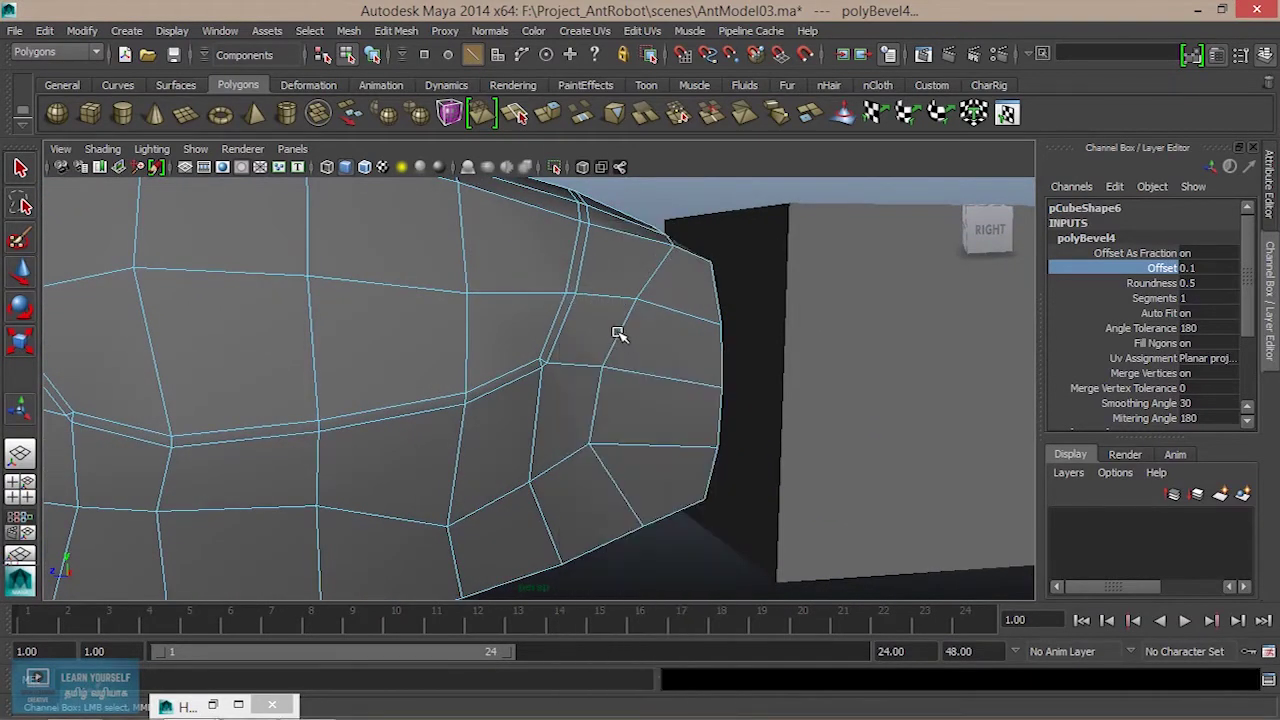
Bevel the edge loop near the segment's rear end with an offset of 0.1.
{"action": "left_click", "coordinate": [617, 334]}
{"action": "mouse_move", "coordinate": [617, 334]}
{"action": "left_mouse_down", "text": "alt"}
{"action": "mouse_move", "coordinate": [640, 346]}
{"action": "mouse_move", "coordinate": [607, 344]}
{"action": "left_mouse_up", "text": "alt"}
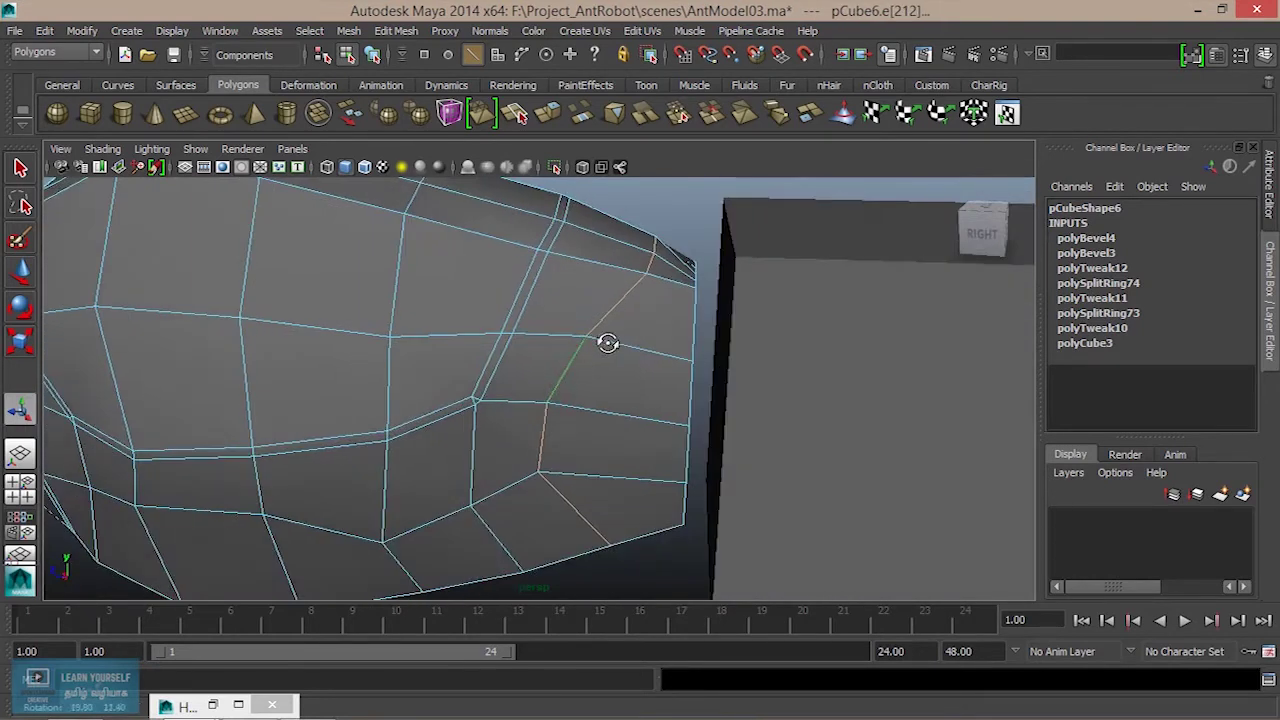
{"action": "left_click", "coordinate": [396, 30]}
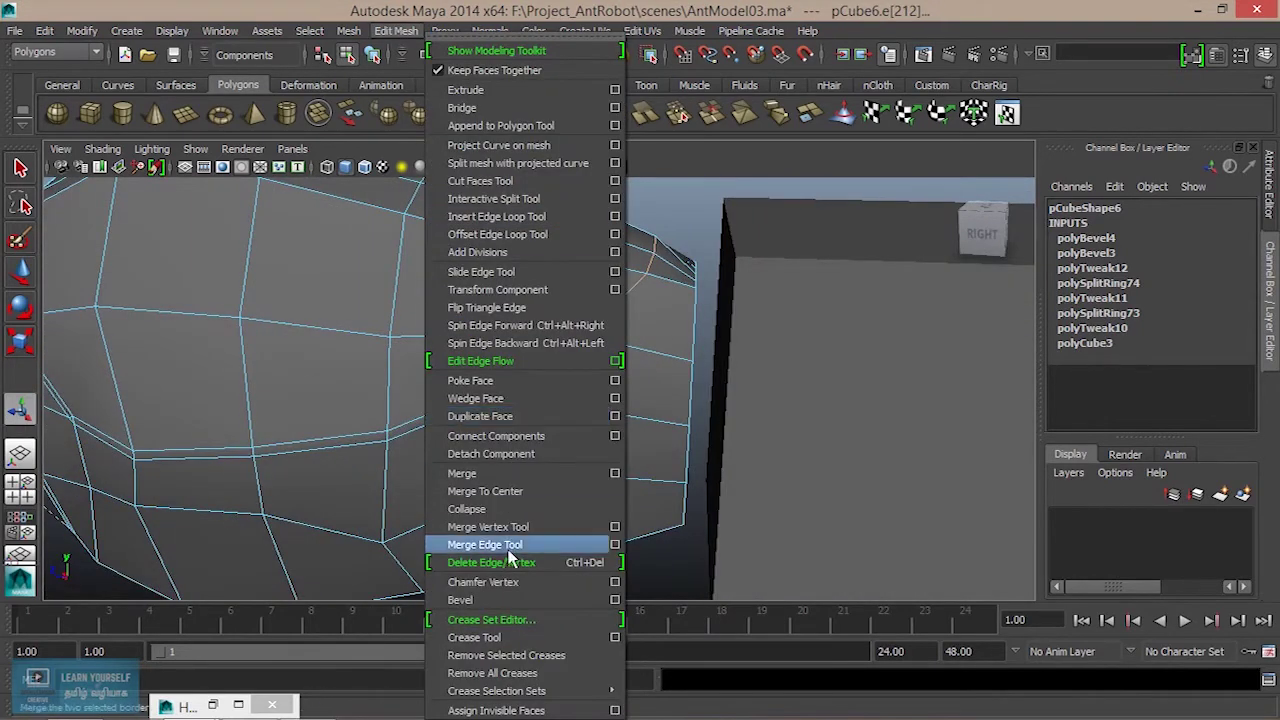
{"action": "left_click", "coordinate": [499, 598]}
{"action": "left_click", "coordinate": [1190, 268]}
{"action": "key", "text": "Return"}
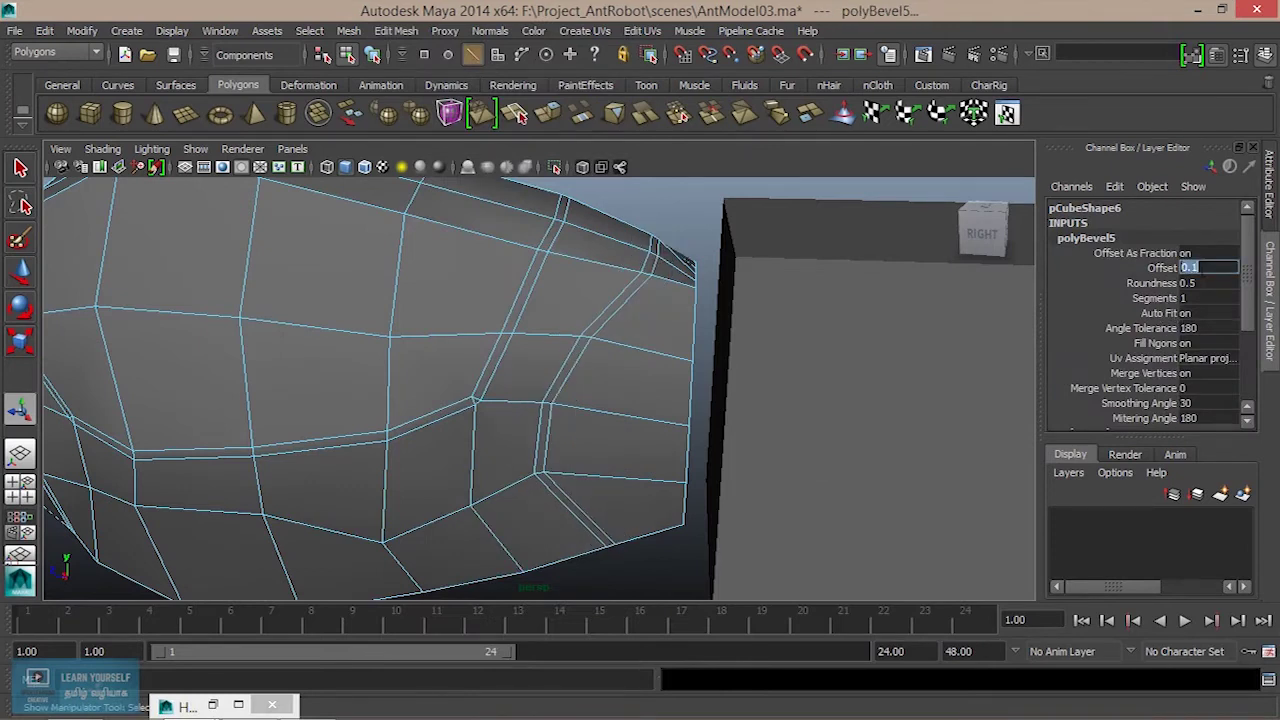
Select the narrow bevelled face strips of the front panel line and the upper shell's front edge.
{"action": "right_click_drag", "start_coordinate": [827, 367], "coordinate": [671, 426], "text": "alt"}
{"action": "left_click_drag", "start_coordinate": [572, 400], "coordinate": [652, 380], "text": "alt"}
{"action": "middle_click_drag", "start_coordinate": [759, 385], "coordinate": [889, 370], "text": "alt"}
{"action": "right_click_drag", "start_coordinate": [698, 343], "coordinate": [817, 403], "text": "alt"}
{"action": "middle_click_drag", "start_coordinate": [817, 403], "coordinate": [817, 352], "text": "alt"}
{"action": "middle_click_drag", "start_coordinate": [520, 238], "coordinate": [660, 340], "text": "alt"}
{"action": "right_click_drag", "start_coordinate": [617, 272], "coordinate": [617, 317]}
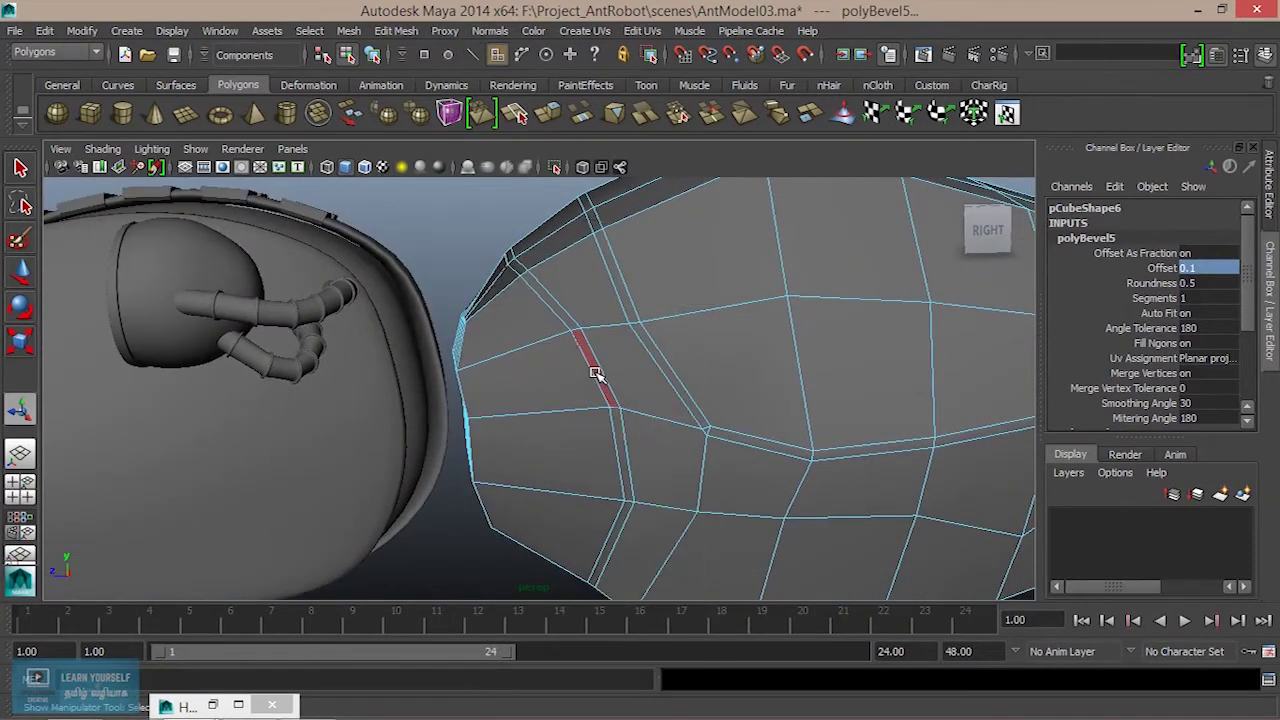
{"action": "left_click", "coordinate": [596, 373]}
{"action": "double_click", "coordinate": [551, 300], "text": "shift"}
{"action": "left_click_drag", "start_coordinate": [566, 349], "coordinate": [634, 357], "text": "alt"}
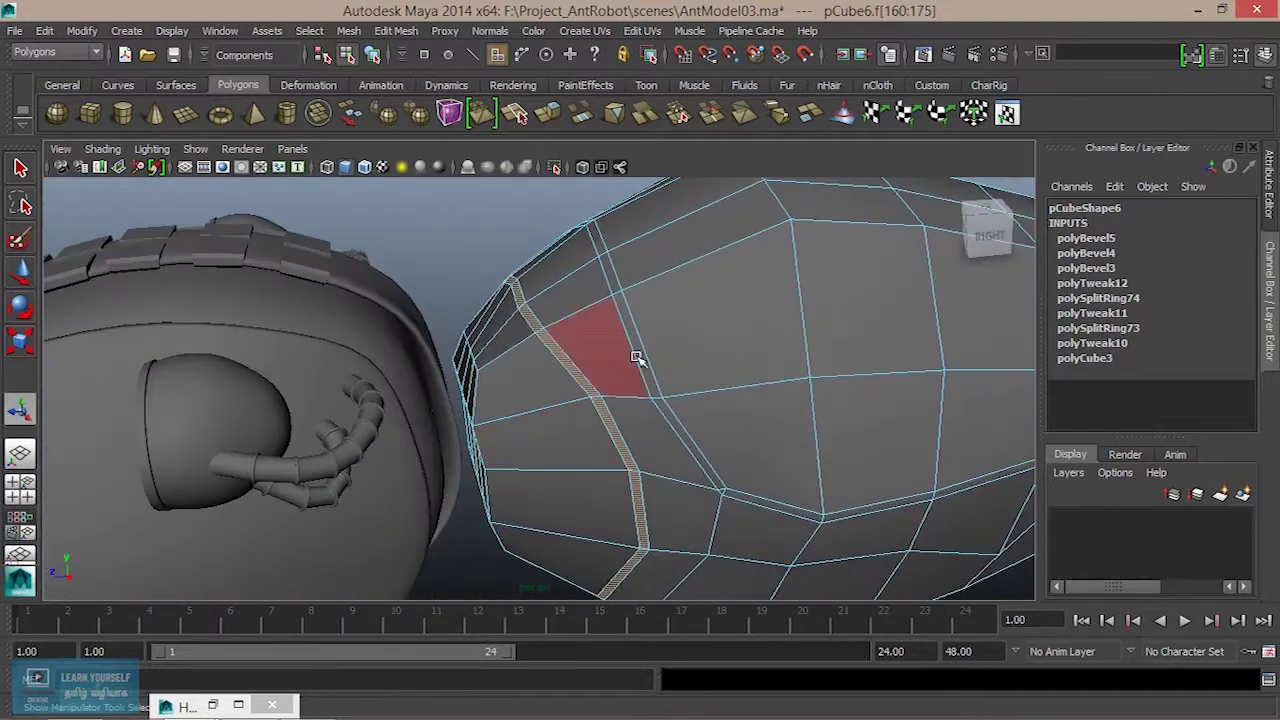
{"action": "double_click", "coordinate": [679, 429], "text": "shift"}
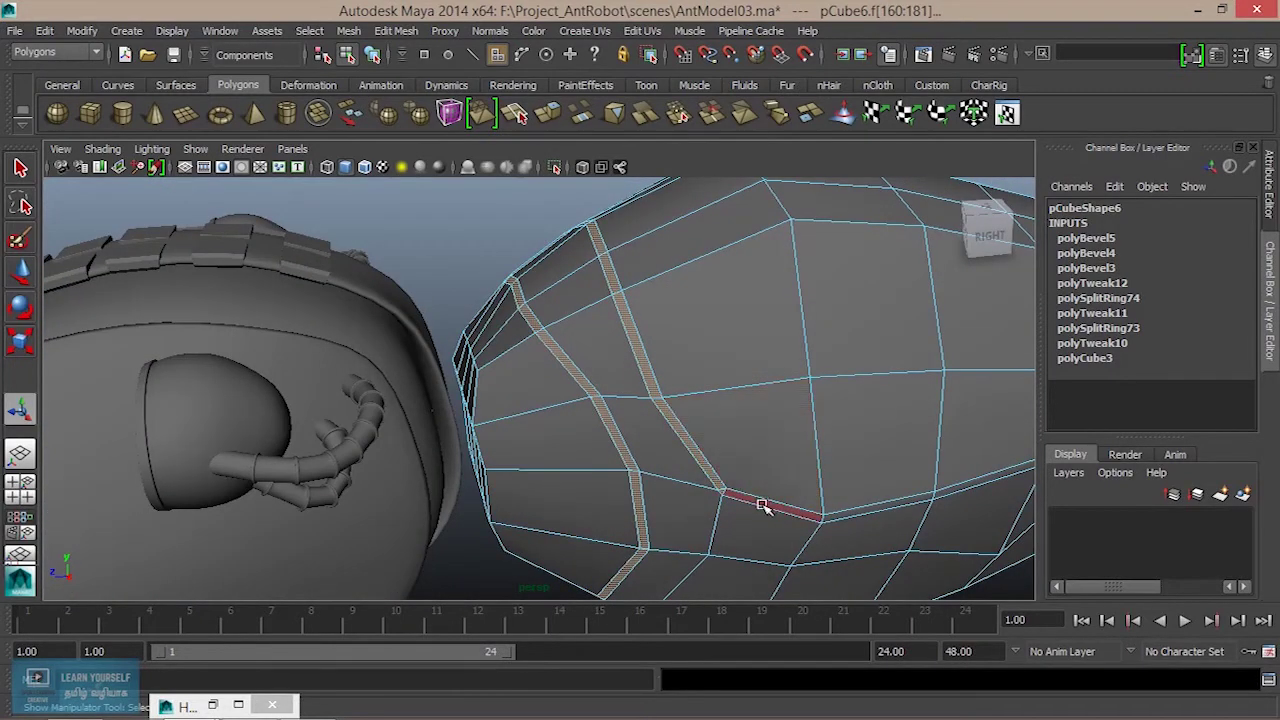
Add the face strips outlining the upper shell along its sides and rear to the selection.
{"action": "left_click_drag", "start_coordinate": [851, 514], "coordinate": [563, 413], "text": "alt"}
{"action": "right_click_drag", "start_coordinate": [563, 413], "coordinate": [587, 487], "text": "alt"}
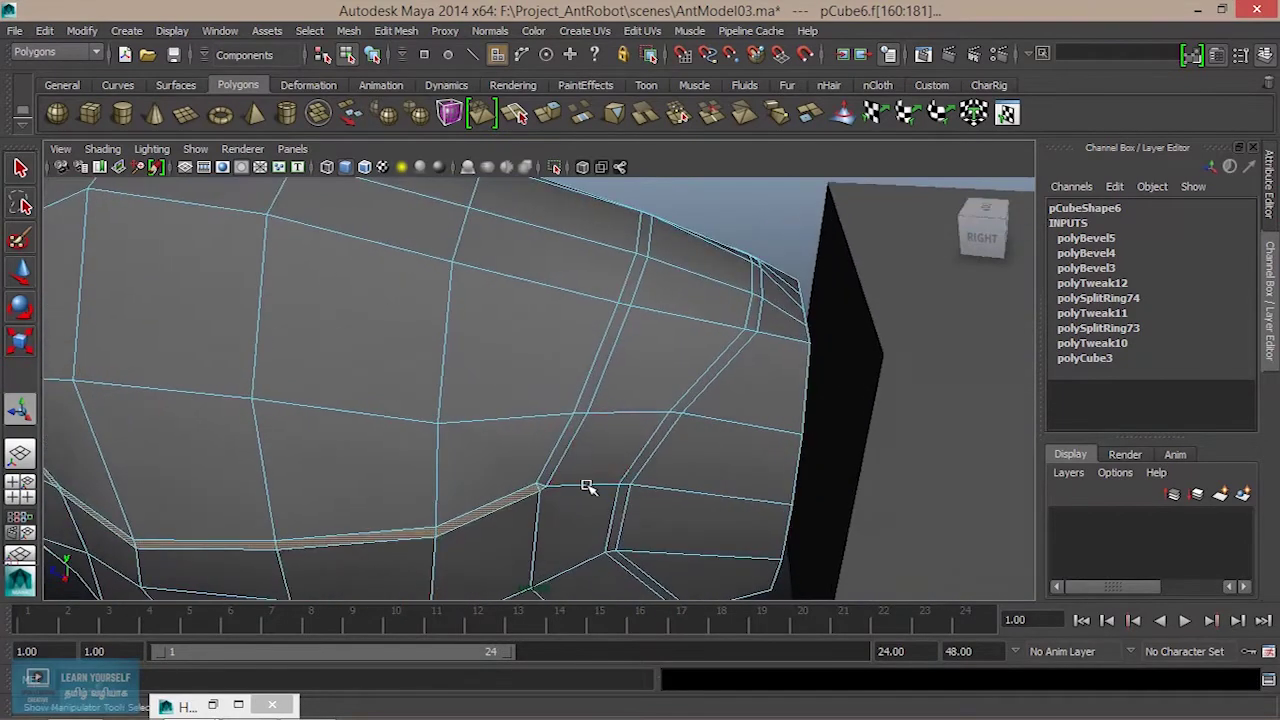
{"action": "left_click", "coordinate": [578, 418], "text": "shift"}
{"action": "left_click", "coordinate": [587, 386], "text": "shift"}
{"action": "left_click_drag", "start_coordinate": [723, 286], "coordinate": [362, 274], "text": "alt"}
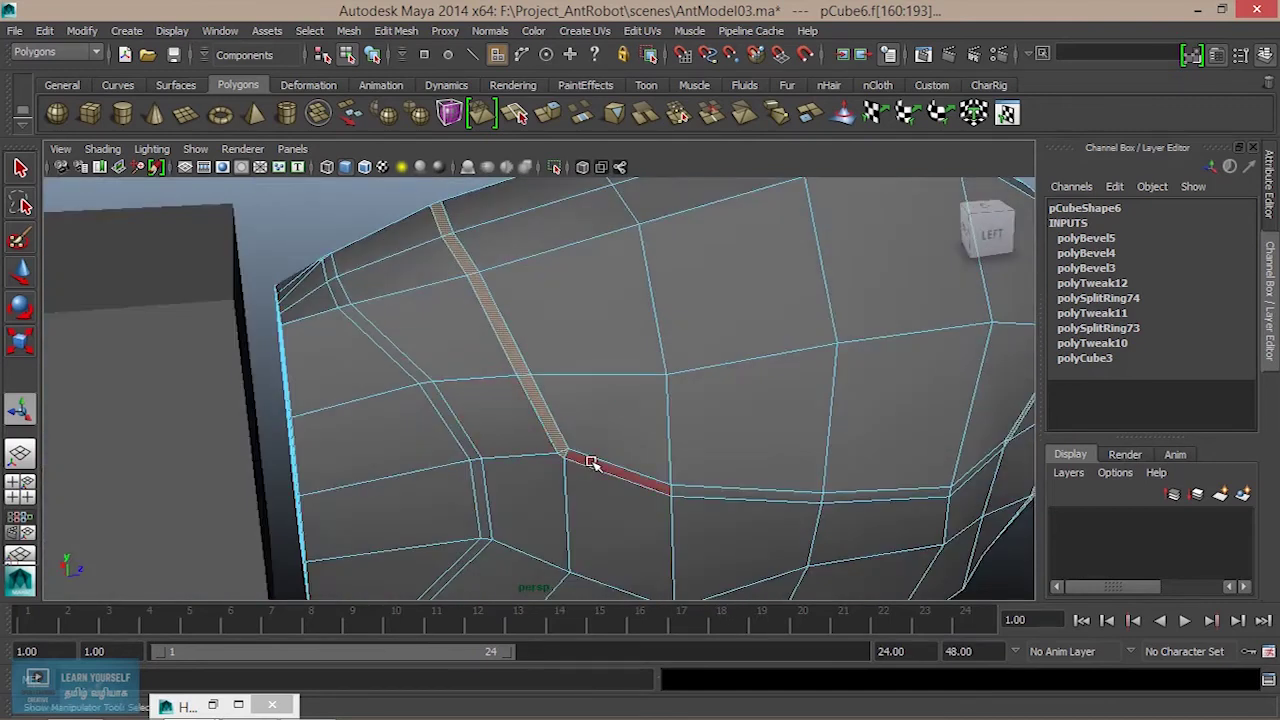
{"action": "left_click", "coordinate": [688, 490], "text": "shift"}
Add the full face strip of the rear panel line to the selection.
{"action": "scroll", "coordinate": [723, 505], "scroll_direction": "down", "scroll_amount": 5}
{"action": "left_click_drag", "start_coordinate": [725, 502], "coordinate": [586, 457], "text": "alt"}
{"action": "scroll", "coordinate": [540, 385], "scroll_direction": "up", "scroll_amount": 5}
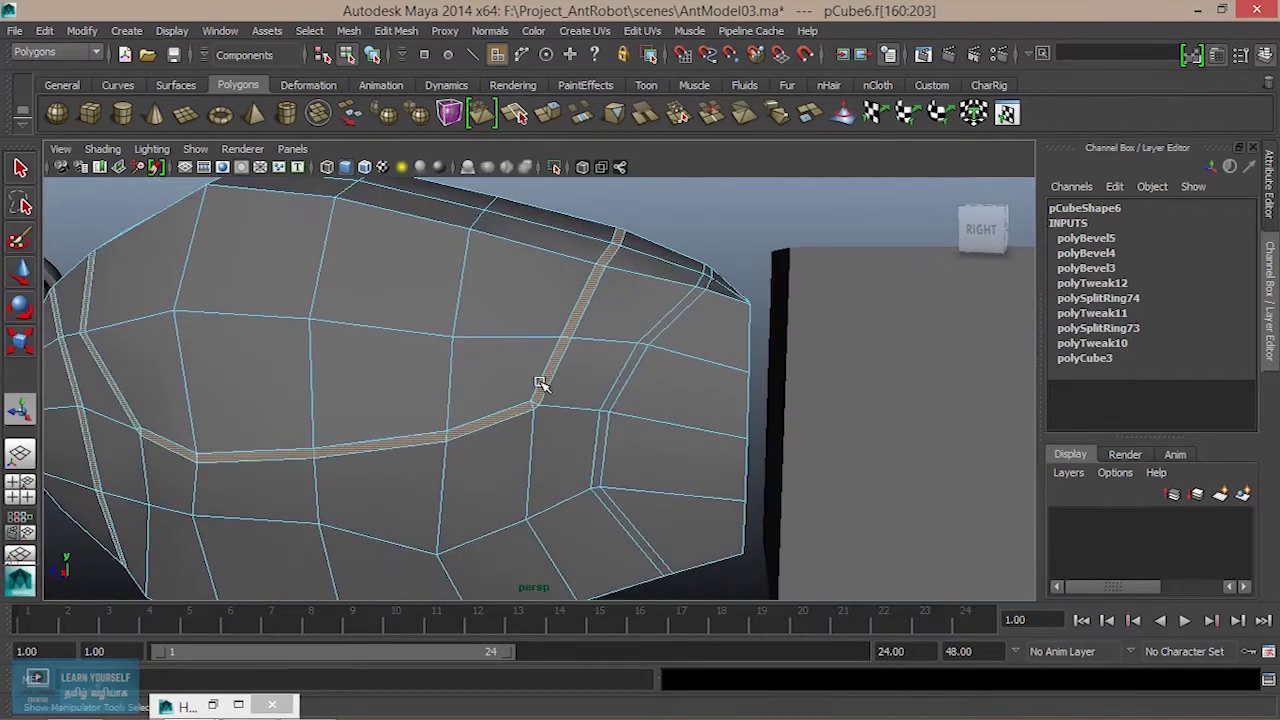
{"action": "left_click", "coordinate": [619, 387], "text": "shift"}
{"action": "left_click", "coordinate": [659, 328], "text": "shift"}
{"action": "left_click_drag", "start_coordinate": [651, 449], "coordinate": [806, 414], "text": "alt"}
Extrude the selected panel line strips and push them inward to form grooves.
{"action": "left_click", "coordinate": [402, 37]}
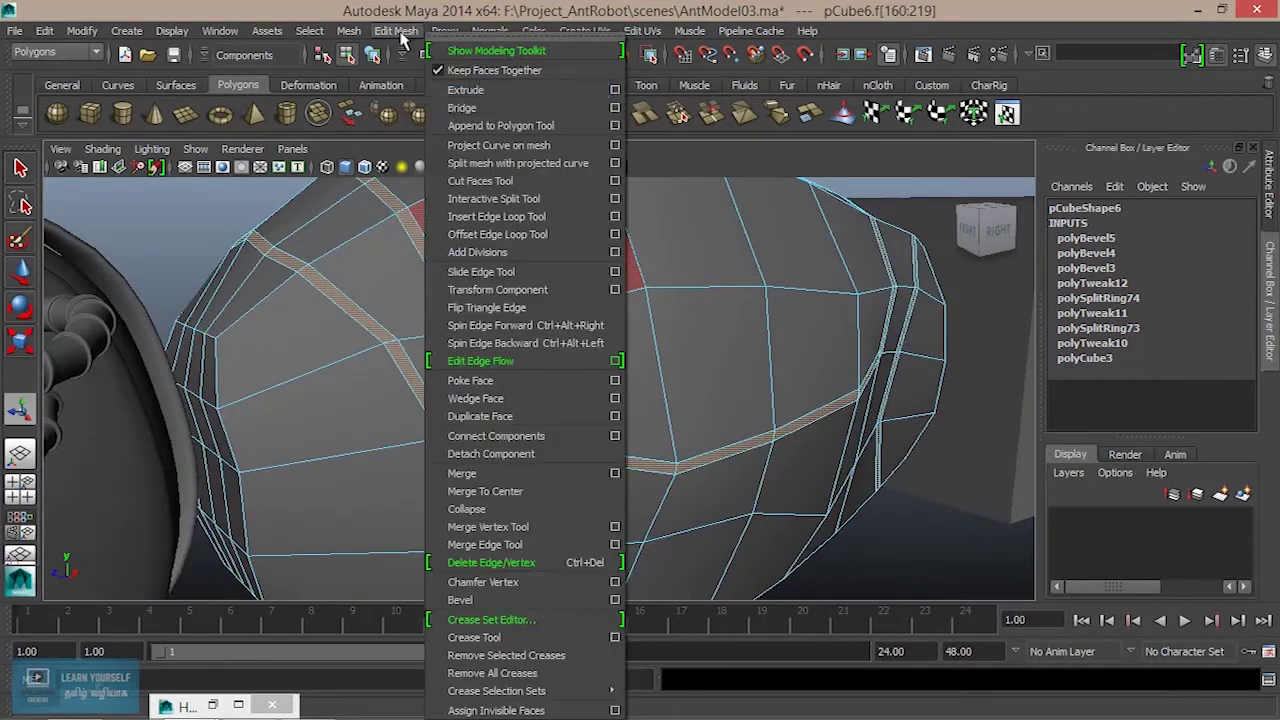
{"action": "left_click", "coordinate": [466, 94]}
{"action": "scroll", "coordinate": [623, 323], "scroll_direction": "down", "scroll_amount": 3}
{"action": "left_click_drag", "start_coordinate": [623, 325], "coordinate": [566, 391], "text": "alt"}
{"action": "left_click_drag", "start_coordinate": [620, 350], "coordinate": [437, 323], "text": "alt"}
{"action": "middle_click_drag", "start_coordinate": [560, 350], "coordinate": [511, 463], "text": "alt"}
{"action": "right_click_drag", "start_coordinate": [511, 463], "coordinate": [590, 390], "text": "alt"}
{"action": "left_click_drag", "start_coordinate": [590, 388], "coordinate": [538, 375], "text": "alt"}
Extrude the groove strips a second time and examine the groove floors.
{"action": "key", "text": "g"}
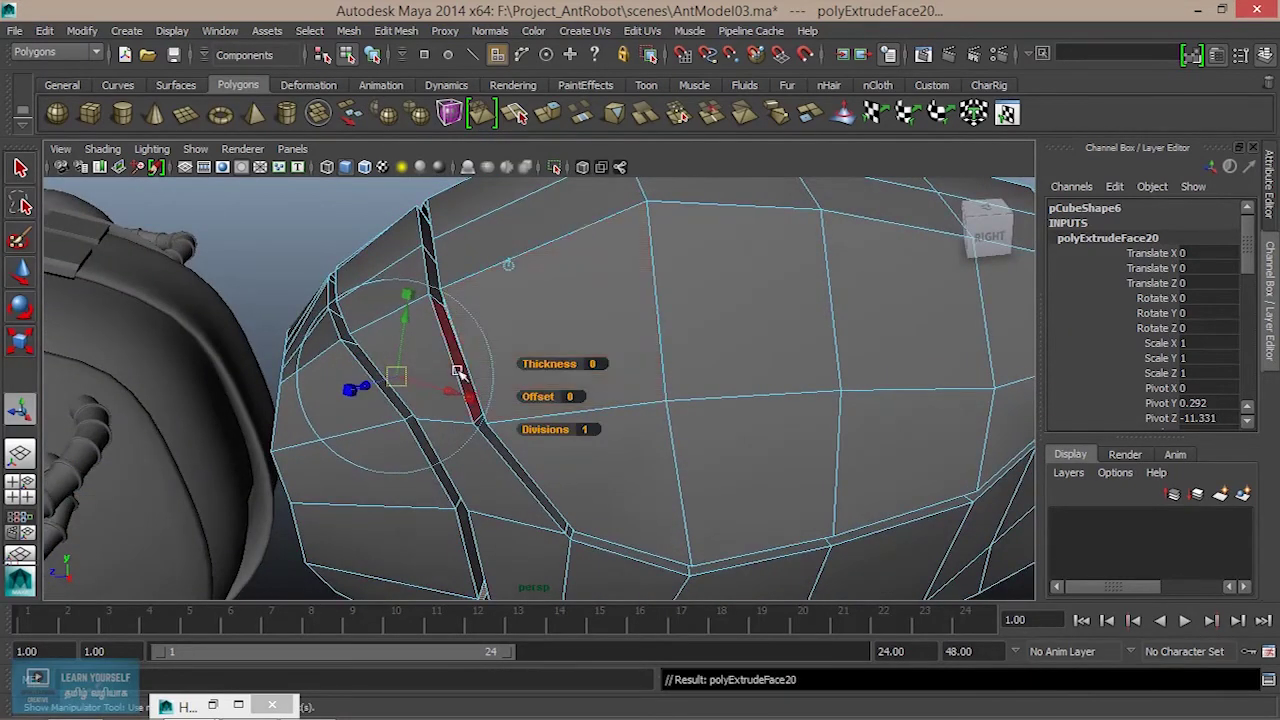
{"action": "left_click", "coordinate": [407, 296]}
{"action": "left_click_drag", "start_coordinate": [398, 377], "coordinate": [508, 463], "text": "alt"}
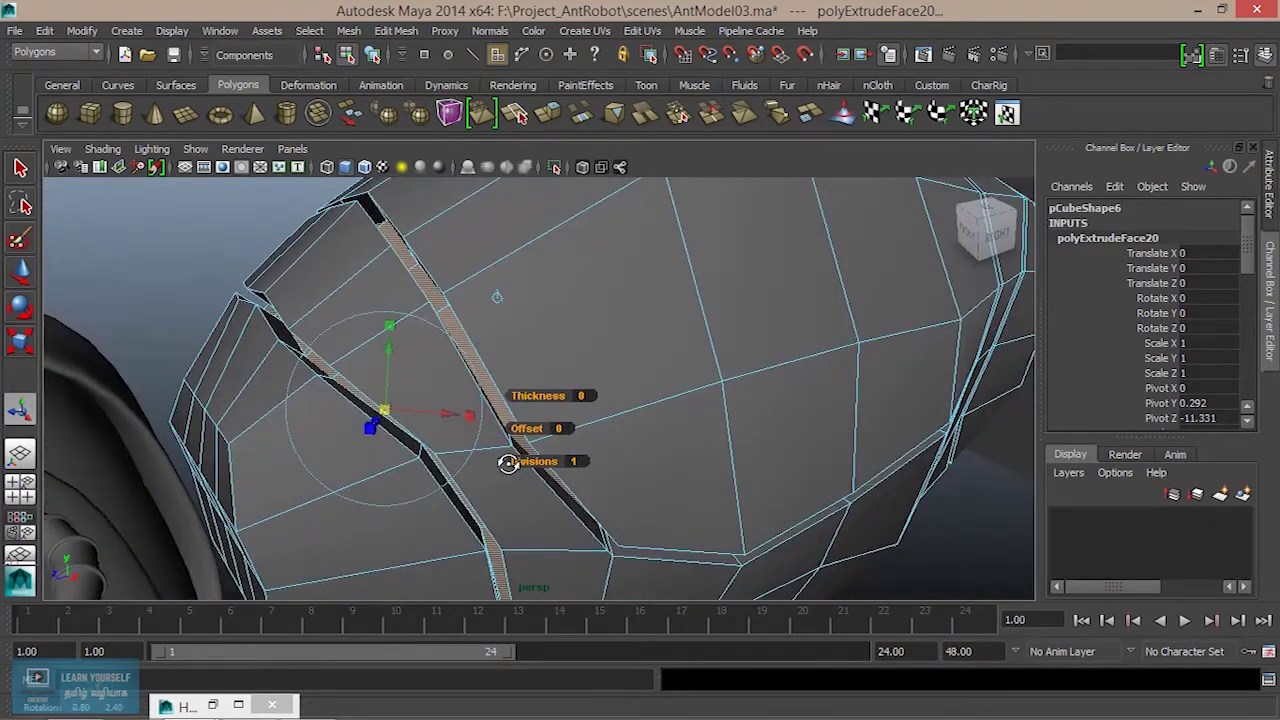
{"action": "left_click_drag", "start_coordinate": [588, 476], "coordinate": [571, 360], "text": "alt"}
Return to object mode, display the segment smoothed and examine its panel grooves from the side and above.
{"action": "right_click_drag", "start_coordinate": [585, 272], "coordinate": [680, 248]}
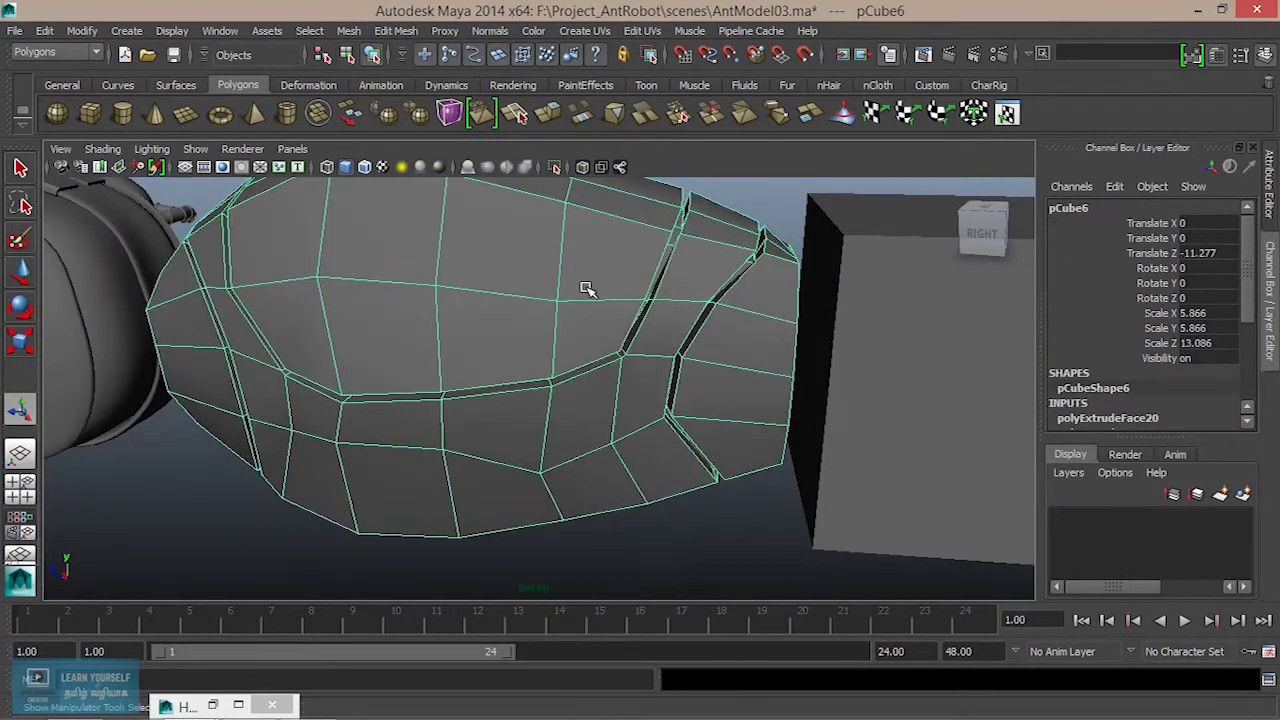
{"action": "key", "text": "3"}
{"action": "left_click_drag", "start_coordinate": [586, 287], "coordinate": [557, 520], "text": "alt"}
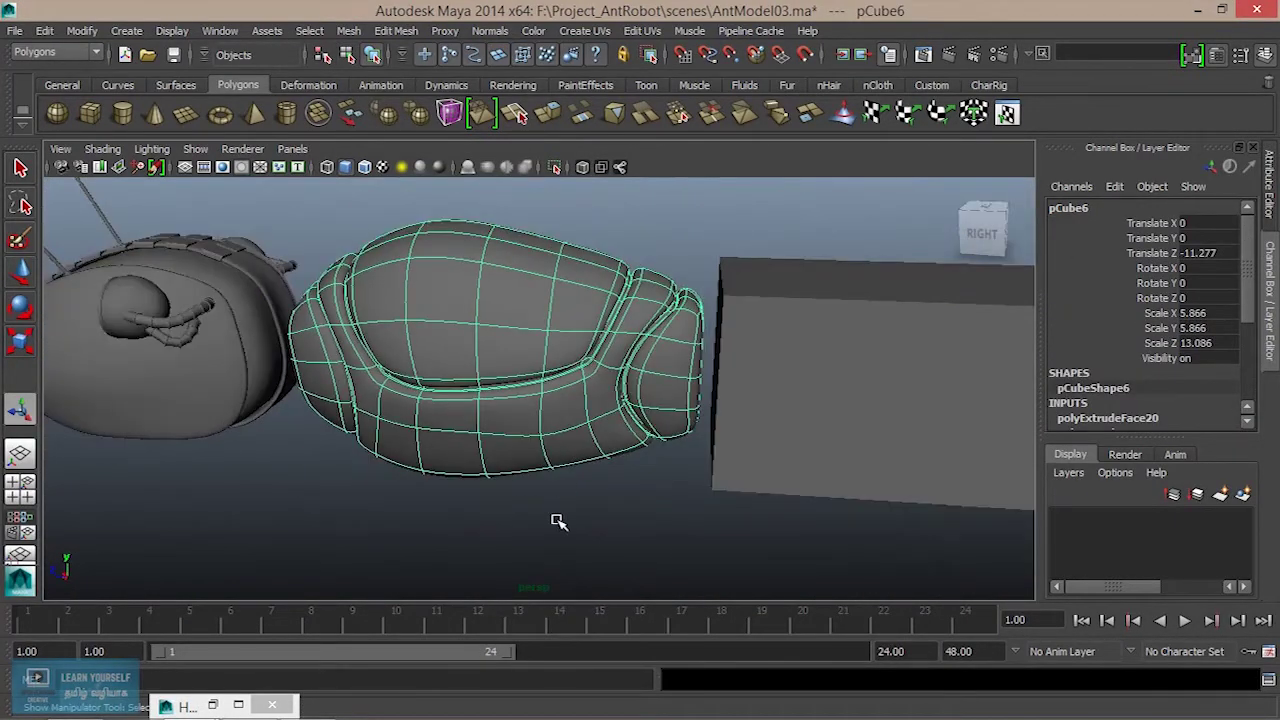
{"action": "left_click", "coordinate": [557, 520]}
{"action": "left_click_drag", "start_coordinate": [482, 502], "coordinate": [469, 450], "text": "alt"}
{"action": "middle_click_drag", "start_coordinate": [469, 450], "coordinate": [625, 453], "text": "alt"}
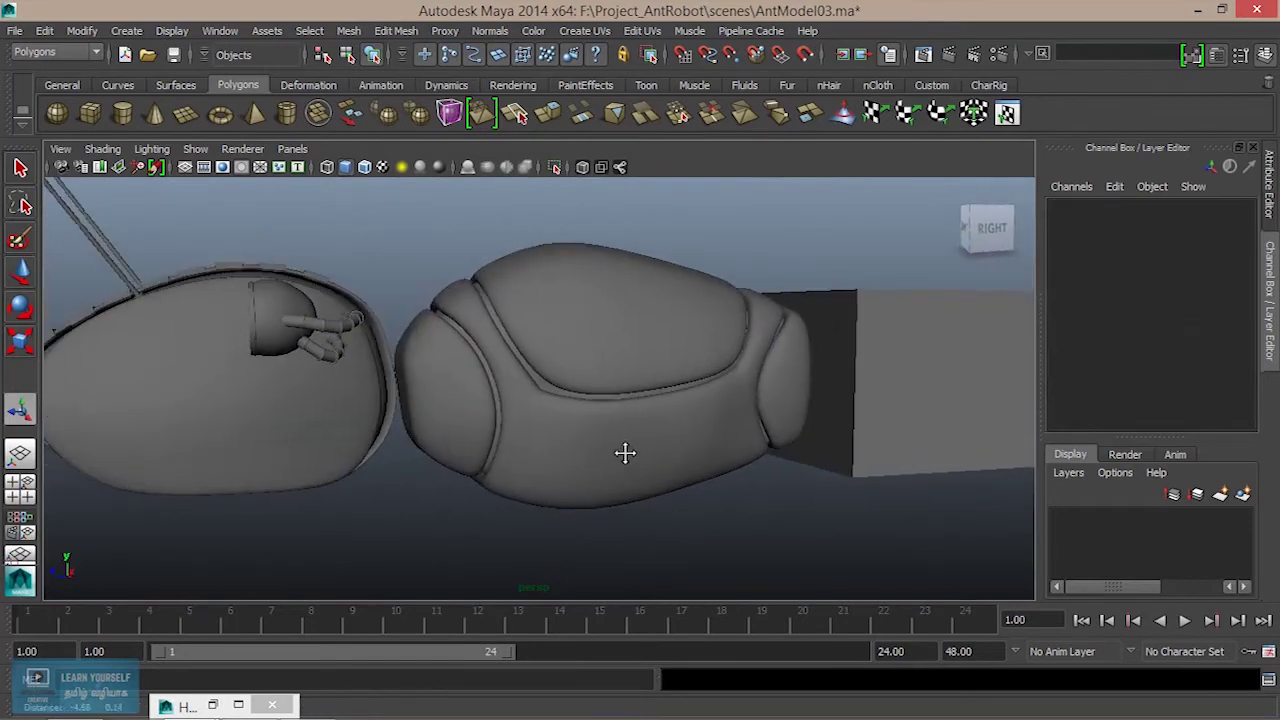
{"action": "scroll", "coordinate": [625, 453], "scroll_direction": "down", "scroll_amount": 3}
{"action": "left_click_drag", "start_coordinate": [625, 453], "coordinate": [534, 429], "text": "alt"}
{"action": "scroll", "coordinate": [534, 429], "scroll_direction": "up", "scroll_amount": 3}
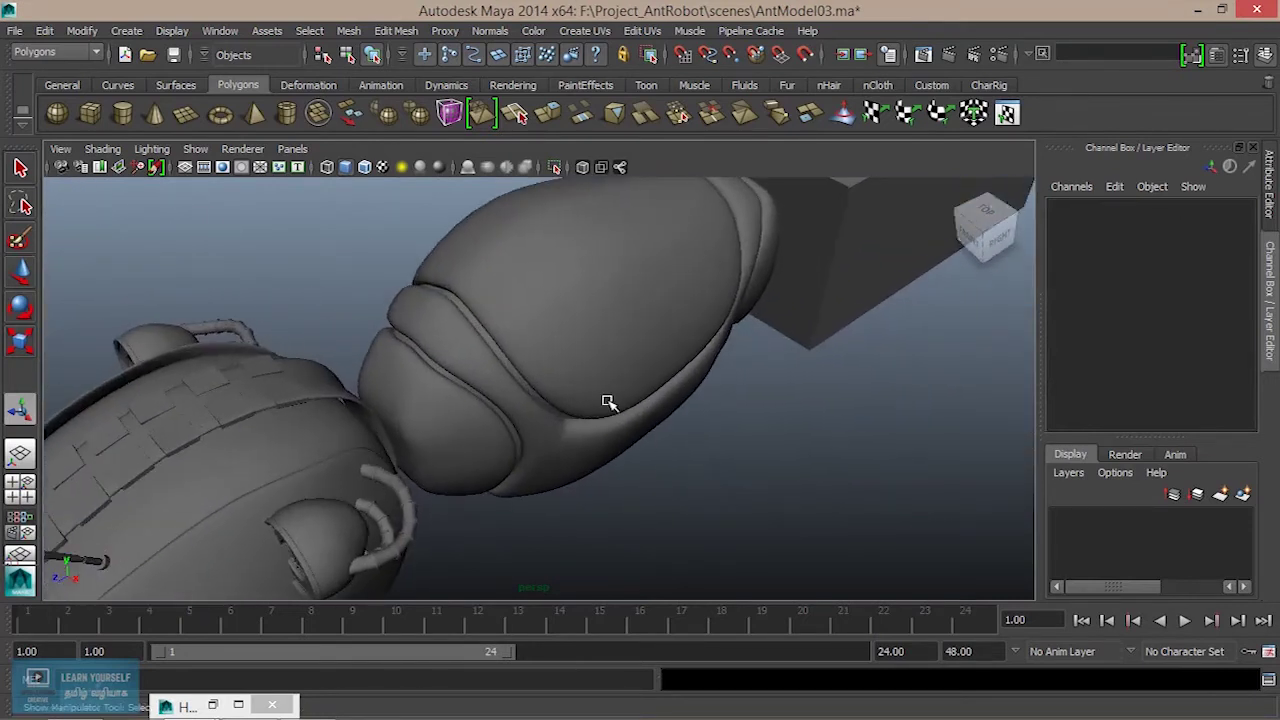
Turn off the segment's smooth display and insert edge loops along the front groove of the upper shell.
{"action": "left_click", "coordinate": [606, 398]}
{"action": "key", "text": "1"}
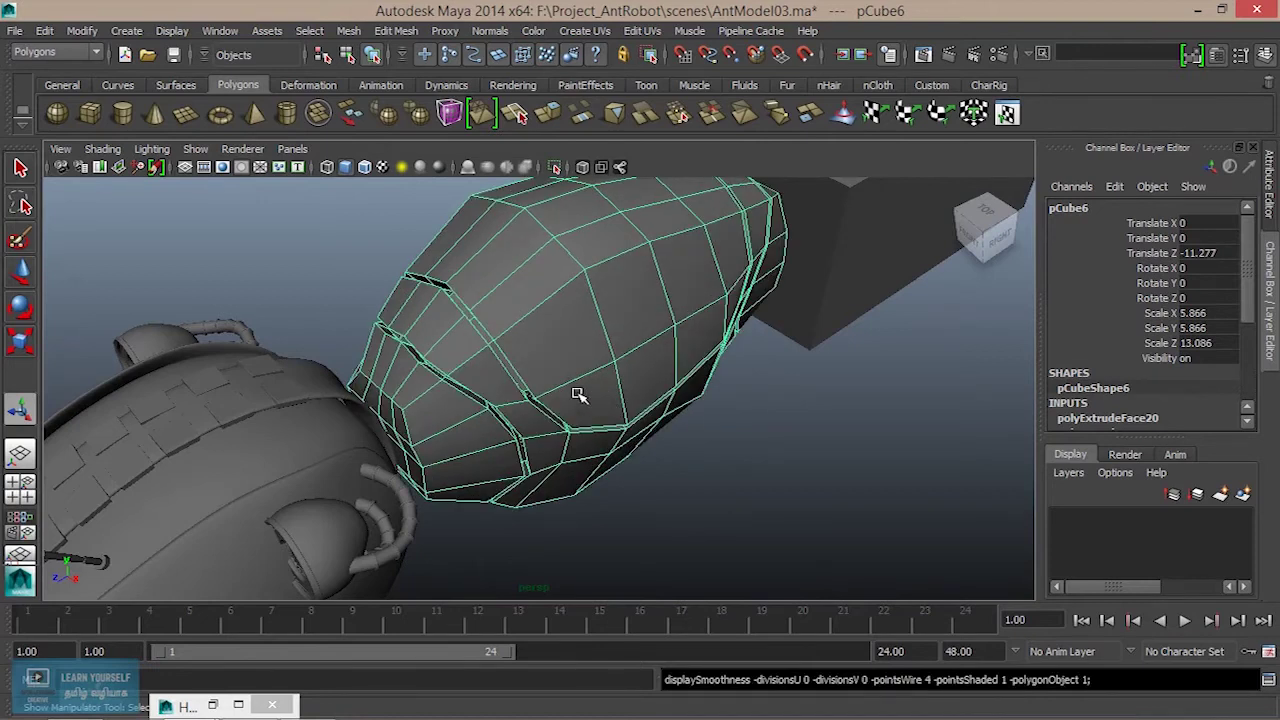
{"action": "scroll", "coordinate": [549, 363], "scroll_direction": "up", "scroll_amount": 4}
{"action": "scroll", "coordinate": [549, 363], "scroll_direction": "down", "scroll_amount": 2}
{"action": "middle_click_drag", "start_coordinate": [549, 363], "coordinate": [574, 438], "text": "alt"}
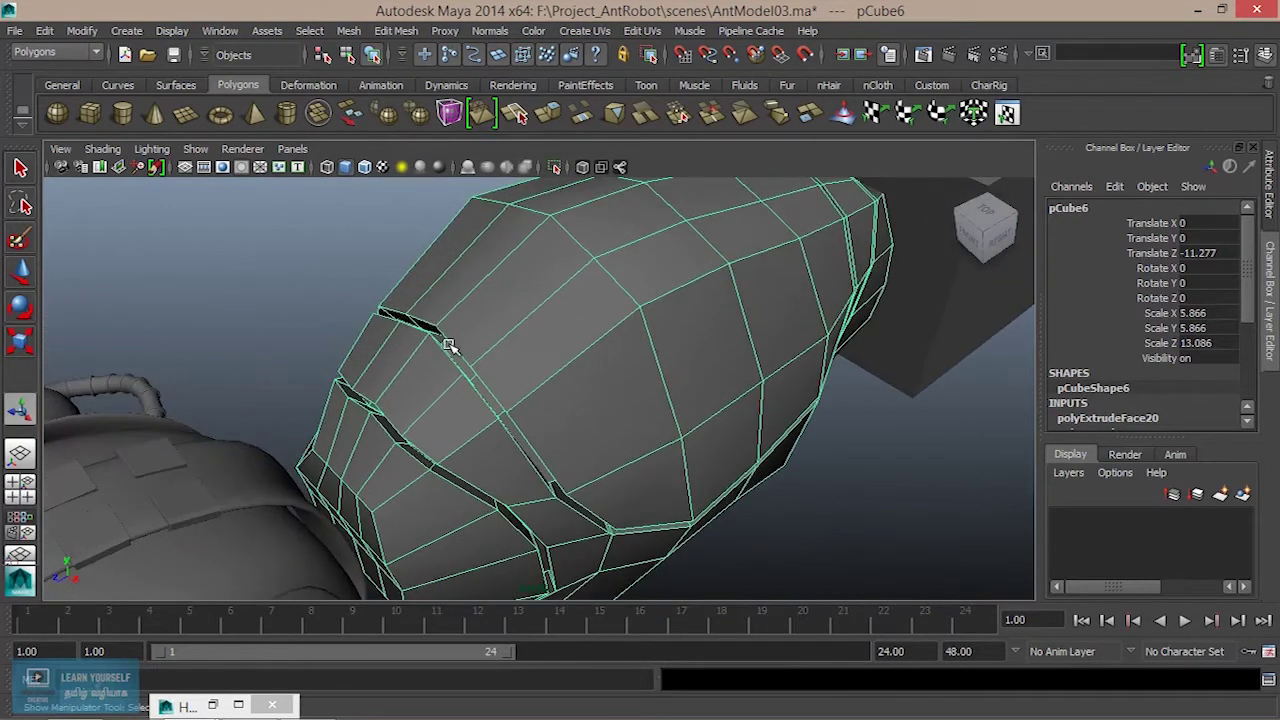
{"action": "left_click", "coordinate": [396, 30]}
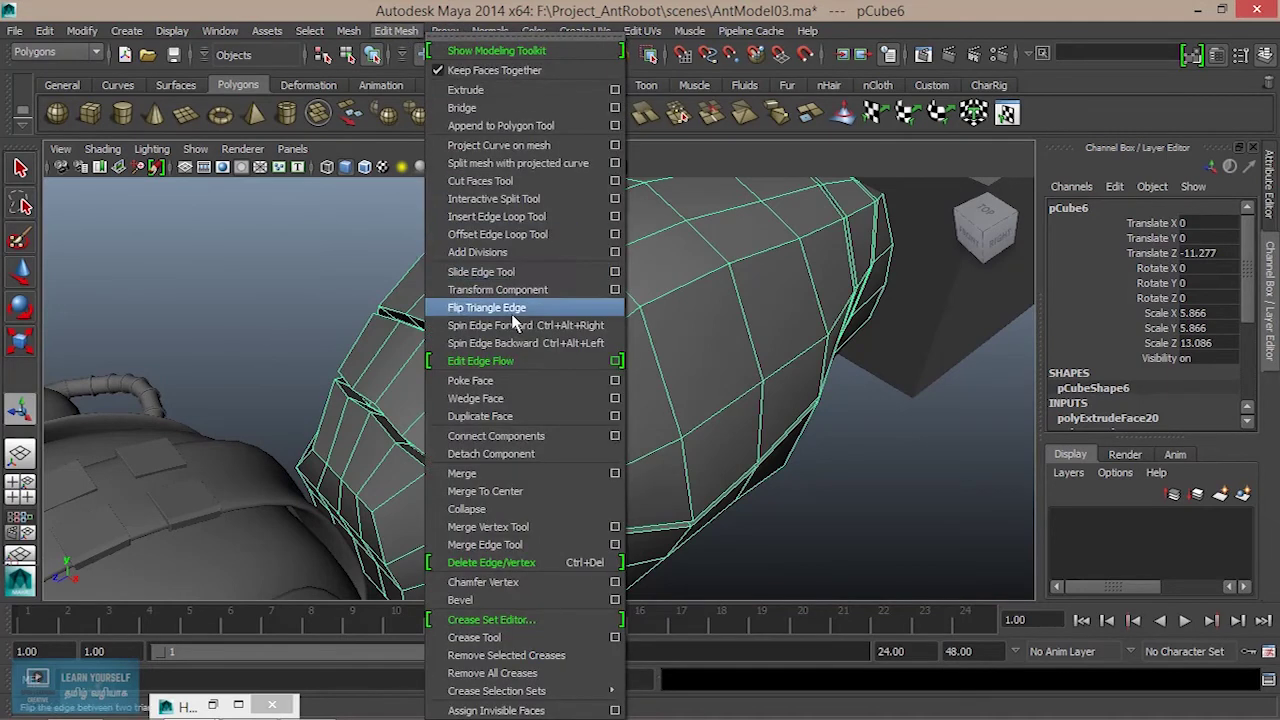
{"action": "left_click", "coordinate": [497, 216]}
{"action": "scroll", "coordinate": [538, 423], "scroll_direction": "up", "scroll_amount": 2}
{"action": "left_click_drag", "start_coordinate": [538, 423], "coordinate": [552, 286], "text": "alt"}
{"action": "left_click_drag", "start_coordinate": [430, 271], "coordinate": [428, 270]}
{"action": "left_click", "coordinate": [451, 329]}
Try to place another edge loop on the groove's inner wall at the upper shell's front corner.
{"action": "left_click_drag", "start_coordinate": [451, 329], "coordinate": [523, 329], "text": "alt"}
{"action": "middle_click_drag", "start_coordinate": [523, 329], "coordinate": [572, 502], "text": "alt"}
{"action": "left_click_drag", "start_coordinate": [572, 502], "coordinate": [520, 400], "text": "alt"}
{"action": "left_click_drag", "start_coordinate": [520, 312], "coordinate": [534, 343]}
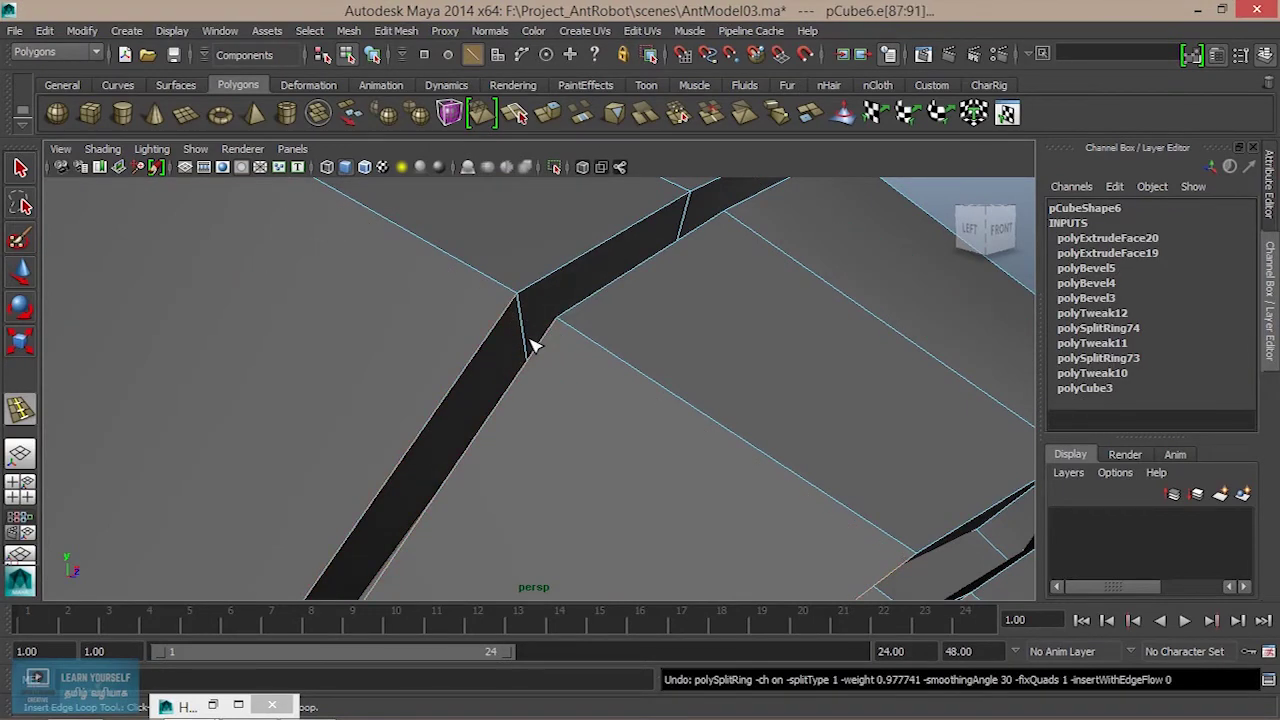
Undo the edge loops and both groove extrusions, back to the selected panel line face strips.
{"action": "key", "text": "ctrl+z"}
{"action": "key", "text": "ctrl+z"}
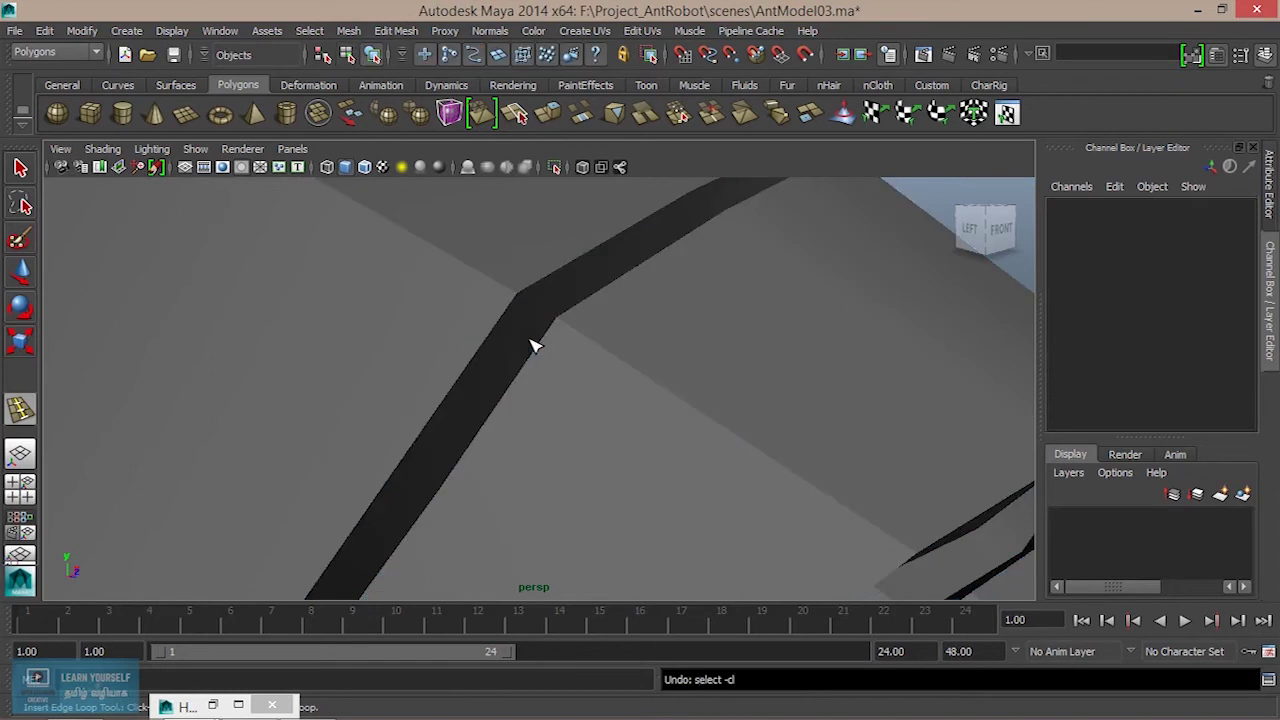
{"action": "key", "text": "ctrl+z"}
{"action": "key", "text": "ctrl+z"}
{"action": "key", "text": "ctrl+z"}
{"action": "key", "text": "ctrl+z"}
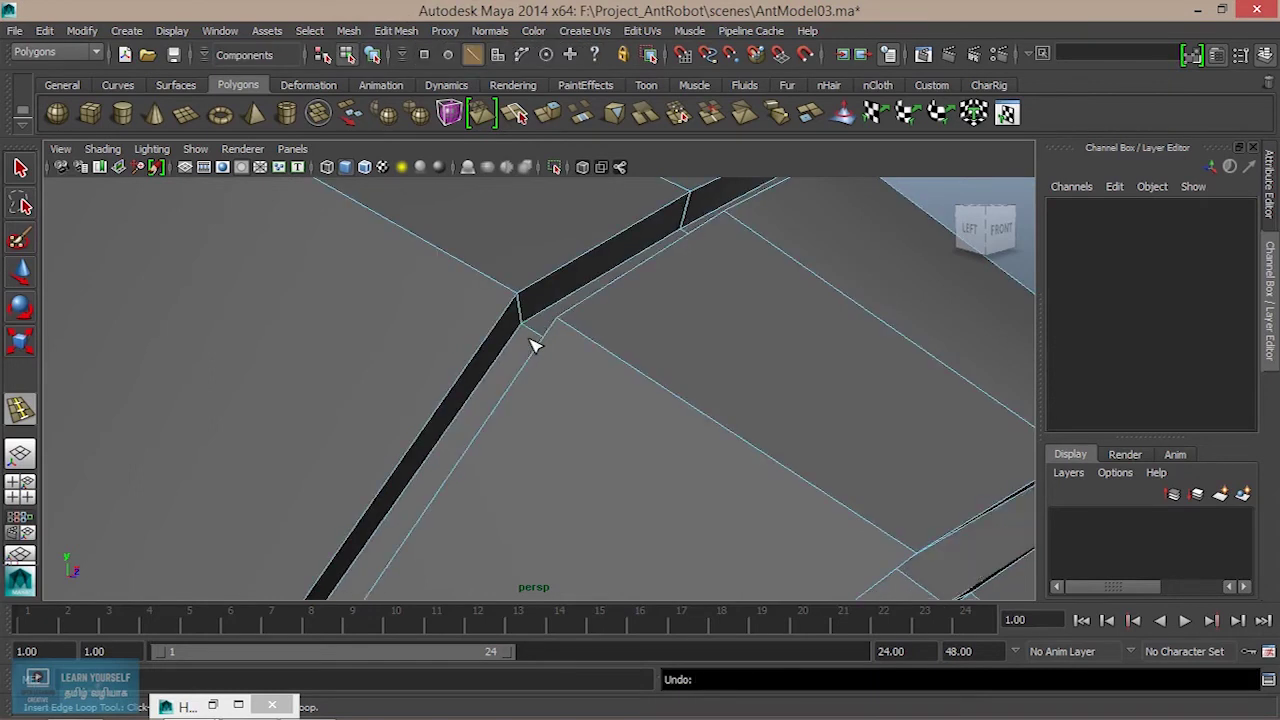
{"action": "key", "text": "ctrl+z"}
{"action": "key", "text": "q"}
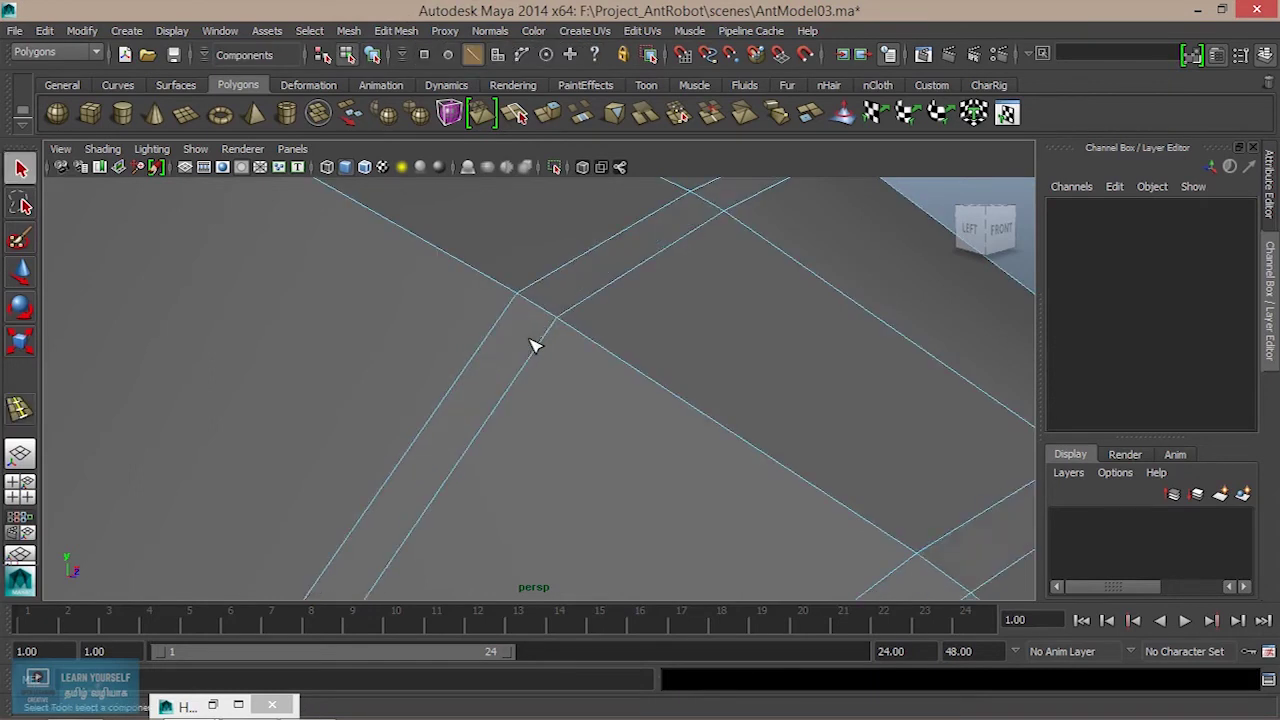
{"action": "scroll", "coordinate": [541, 372], "scroll_direction": "down", "scroll_amount": 10}
{"action": "left_click_drag", "start_coordinate": [528, 459], "coordinate": [409, 380], "text": "alt"}
{"action": "scroll", "coordinate": [437, 374], "scroll_direction": "up", "scroll_amount": 3}
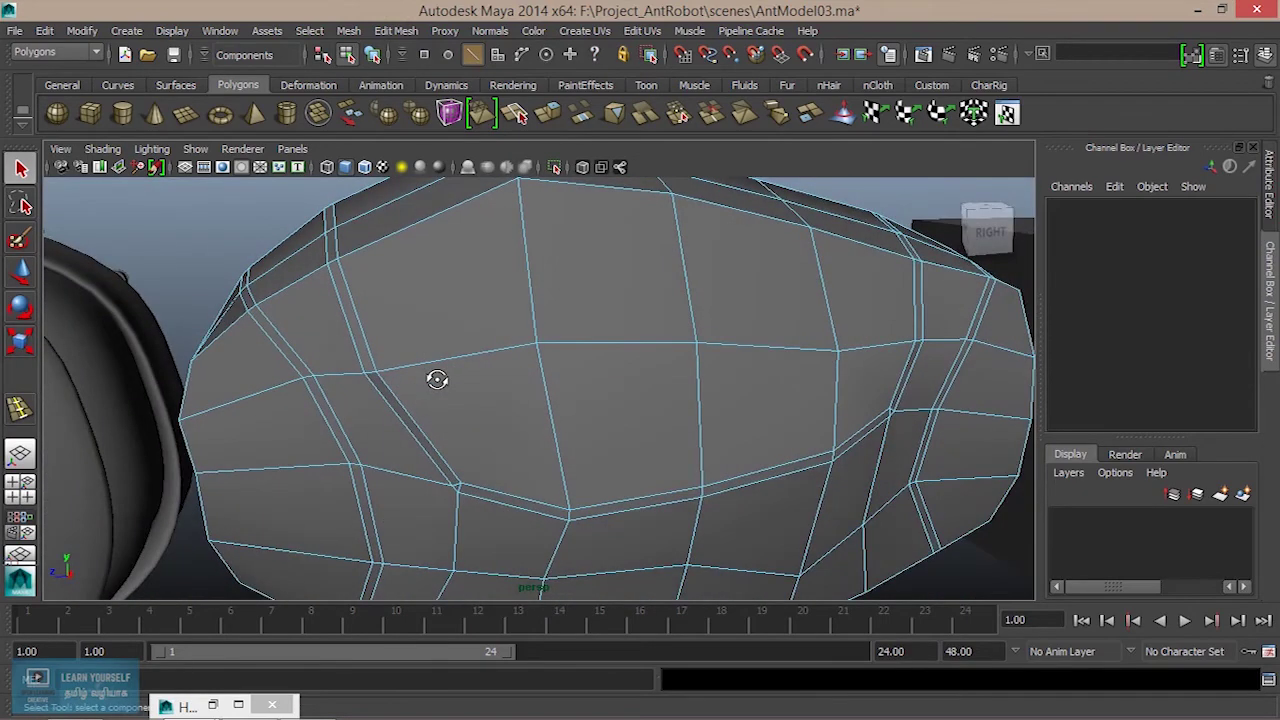
{"action": "key", "text": "ctrl+z"}
Extrude the selected panel line strips and push them only slightly inward as a supporting edge.
{"action": "left_click_drag", "start_coordinate": [420, 450], "coordinate": [520, 391], "text": "alt"}
{"action": "left_click", "coordinate": [396, 30]}
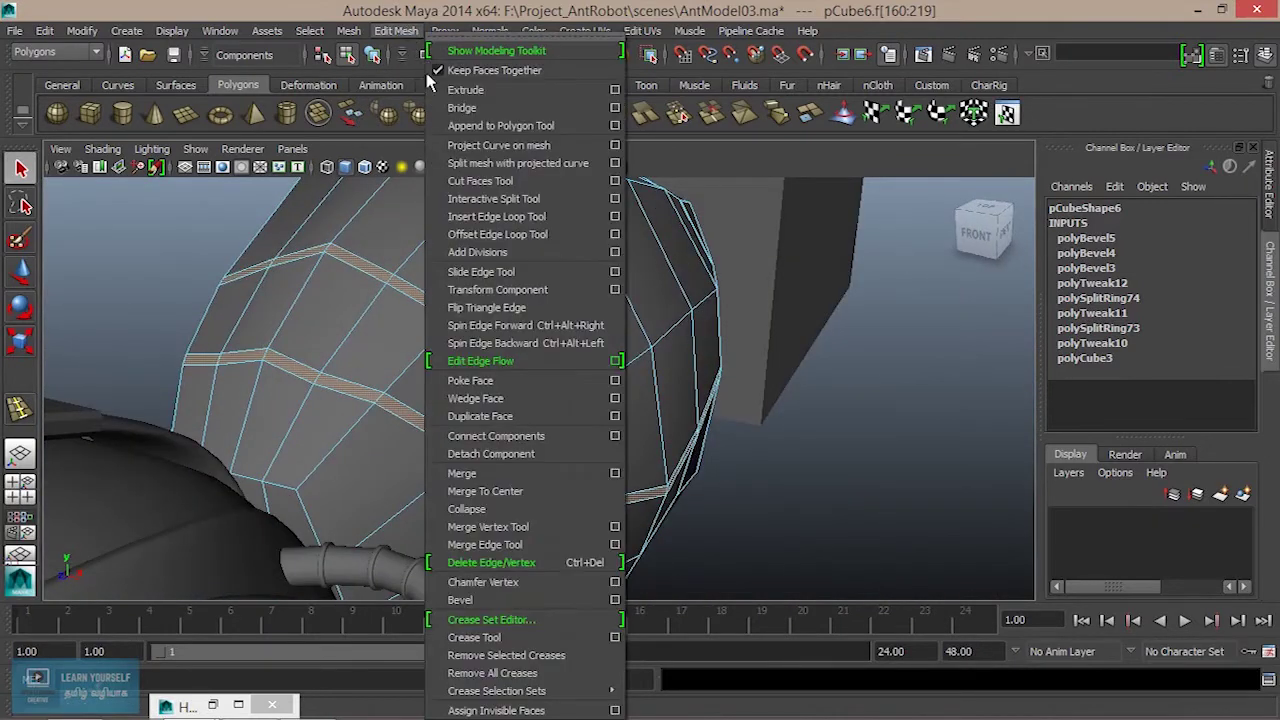
{"action": "left_click", "coordinate": [455, 88]}
{"action": "left_click_drag", "start_coordinate": [565, 387], "coordinate": [508, 403], "text": "alt"}
{"action": "right_click_drag", "start_coordinate": [409, 449], "coordinate": [760, 520], "text": "alt"}
{"action": "left_click_drag", "start_coordinate": [868, 496], "coordinate": [859, 497]}
{"action": "right_click_drag", "start_coordinate": [592, 389], "coordinate": [718, 469], "text": "alt"}
{"action": "middle_click_drag", "start_coordinate": [674, 384], "coordinate": [665, 436], "text": "alt"}
{"action": "scroll", "coordinate": [653, 430], "scroll_direction": "down", "scroll_amount": 4}
{"action": "left_click_drag", "start_coordinate": [686, 487], "coordinate": [796, 496], "text": "alt"}
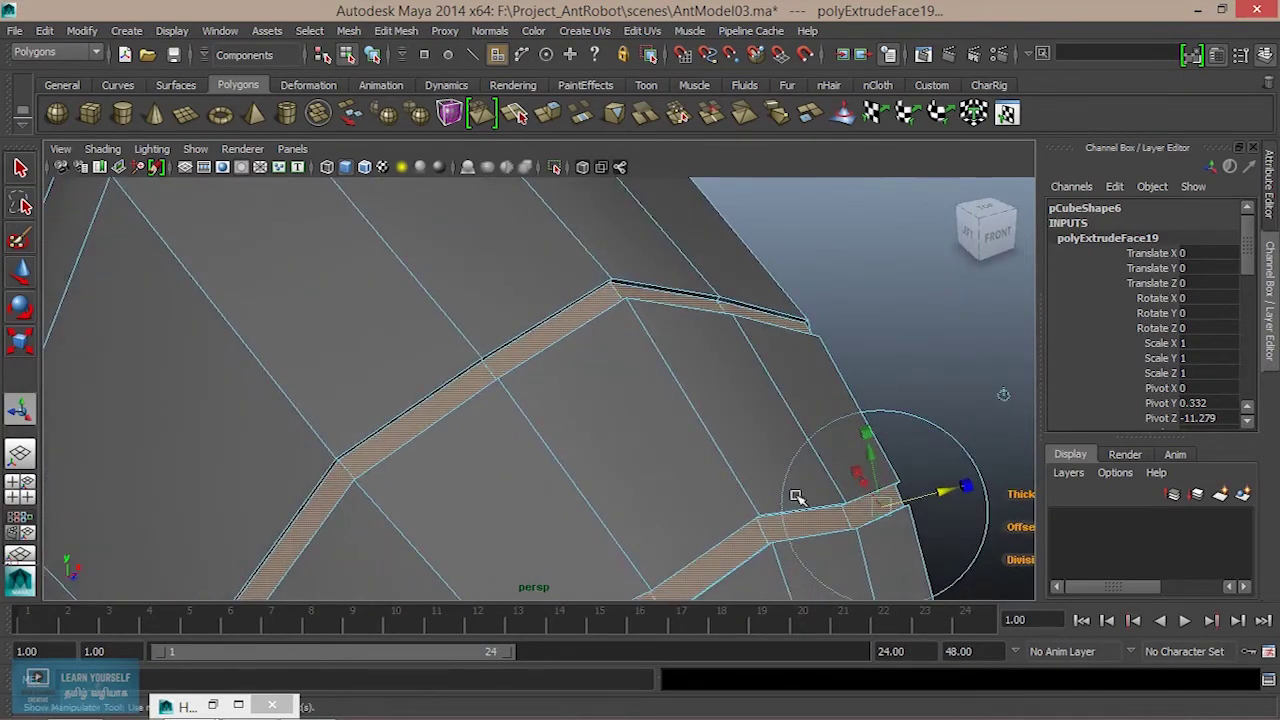
Extrude the strips deeper to cut the grooves, and add further slight extrusions at the groove floor.
{"action": "left_click_drag", "start_coordinate": [944, 493], "coordinate": [907, 505]}
{"action": "key", "text": "ctrl+e"}
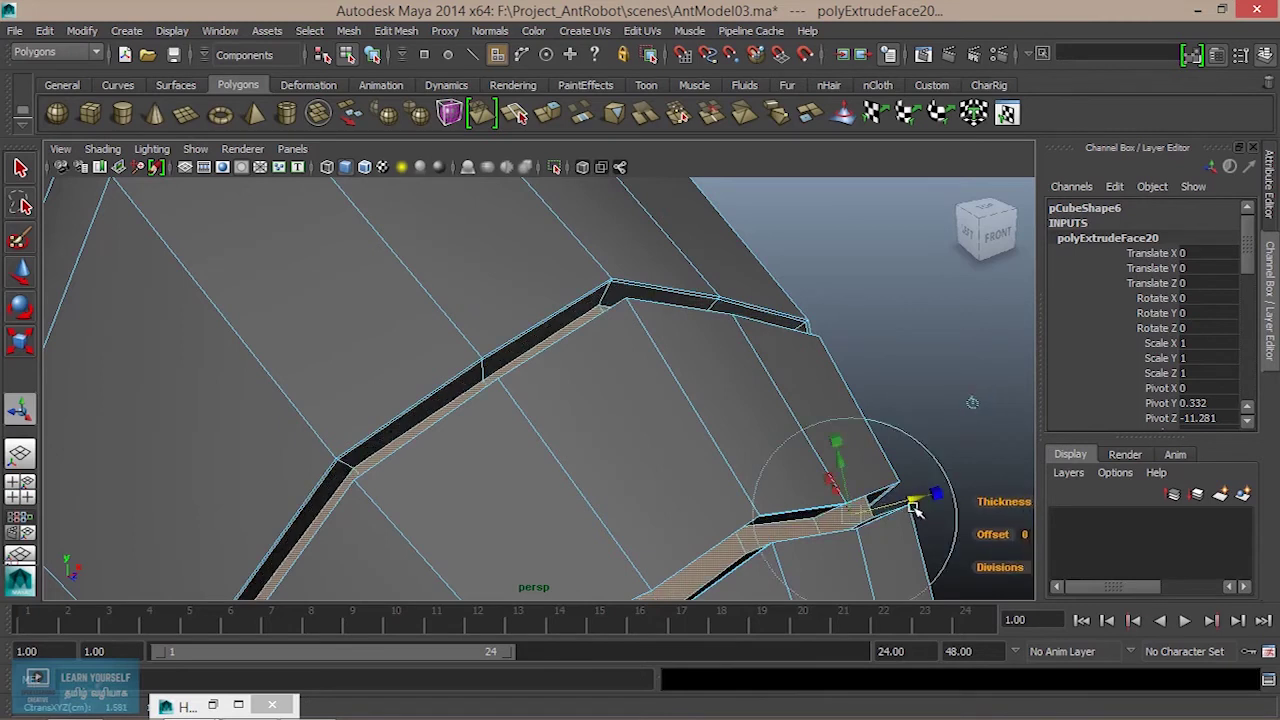
{"action": "key", "text": "ctrl+e"}
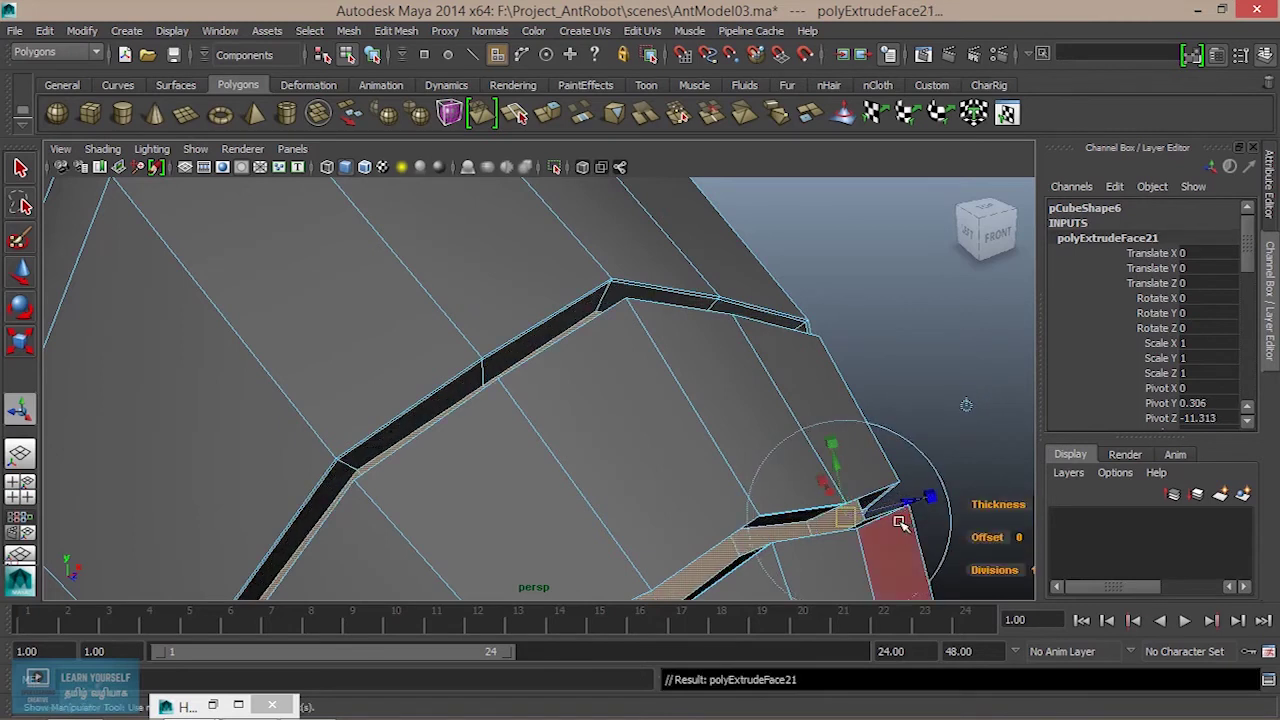
{"action": "left_click_drag", "start_coordinate": [905, 505], "coordinate": [901, 506]}
{"action": "right_click_drag", "start_coordinate": [612, 379], "coordinate": [750, 442], "text": "alt"}
{"action": "left_click_drag", "start_coordinate": [686, 366], "coordinate": [689, 370], "text": "alt"}
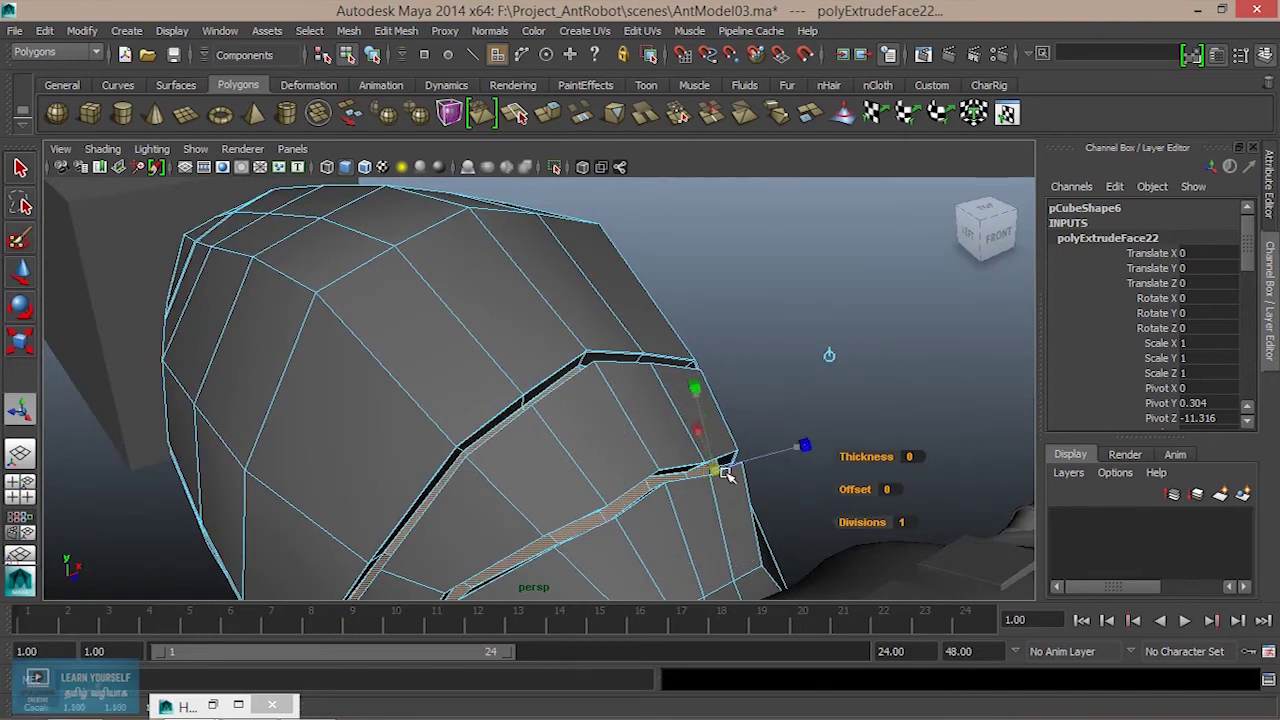
Return to object mode and display the grooved segment with smooth preview.
{"action": "left_click_drag", "start_coordinate": [622, 410], "coordinate": [415, 417], "text": "alt"}
{"action": "right_click_drag", "start_coordinate": [631, 274], "coordinate": [722, 254]}
{"action": "left_click", "coordinate": [593, 316]}
{"action": "key", "text": "3"}
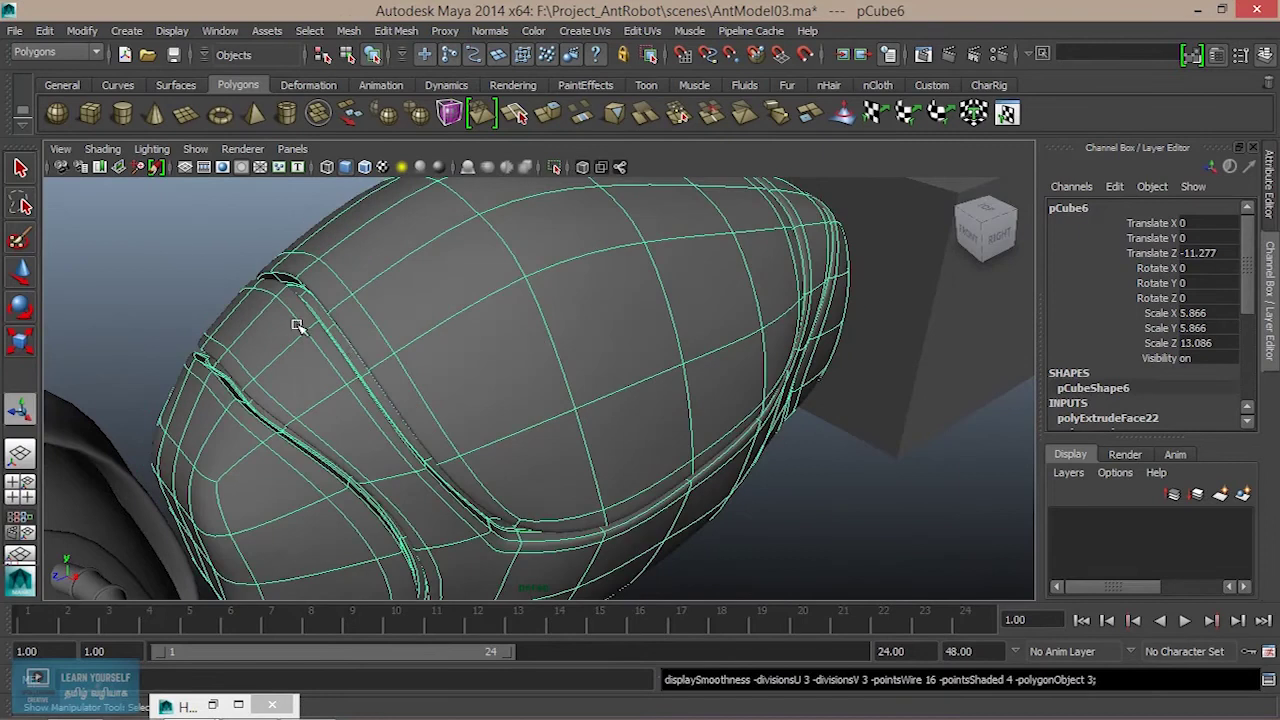
Examine the smoothed segment's grooves and its proportions against the head and rear block from the side, above and behind.
{"action": "left_click", "coordinate": [199, 267]}
{"action": "scroll", "coordinate": [342, 424], "scroll_direction": "down", "scroll_amount": 5}
{"action": "left_click_drag", "start_coordinate": [342, 424], "coordinate": [406, 411], "text": "alt"}
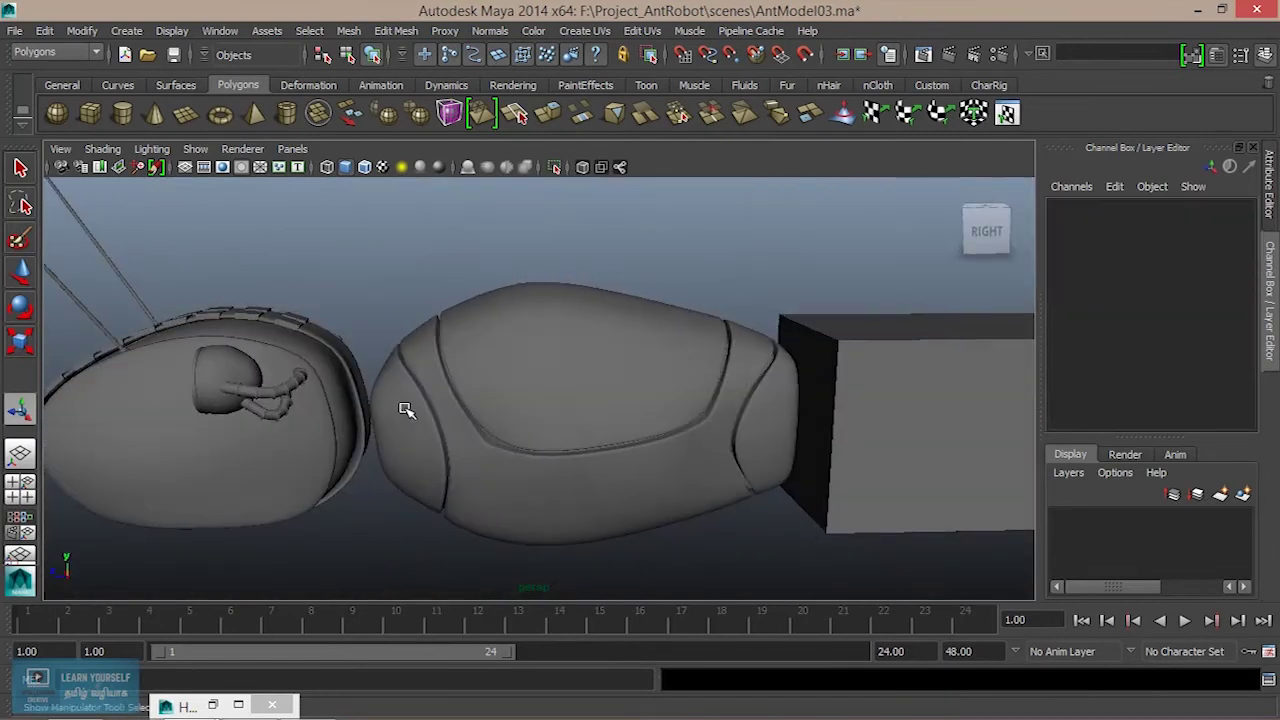
{"action": "middle_click_drag", "start_coordinate": [406, 411], "coordinate": [349, 329], "text": "alt"}
{"action": "scroll", "coordinate": [400, 373], "scroll_direction": "up", "scroll_amount": 3}
{"action": "mouse_move", "coordinate": [401, 373]}
{"action": "left_mouse_down", "text": "alt"}
{"action": "mouse_move", "coordinate": [489, 386]}
{"action": "mouse_move", "coordinate": [417, 374]}
{"action": "left_mouse_up", "text": "alt"}
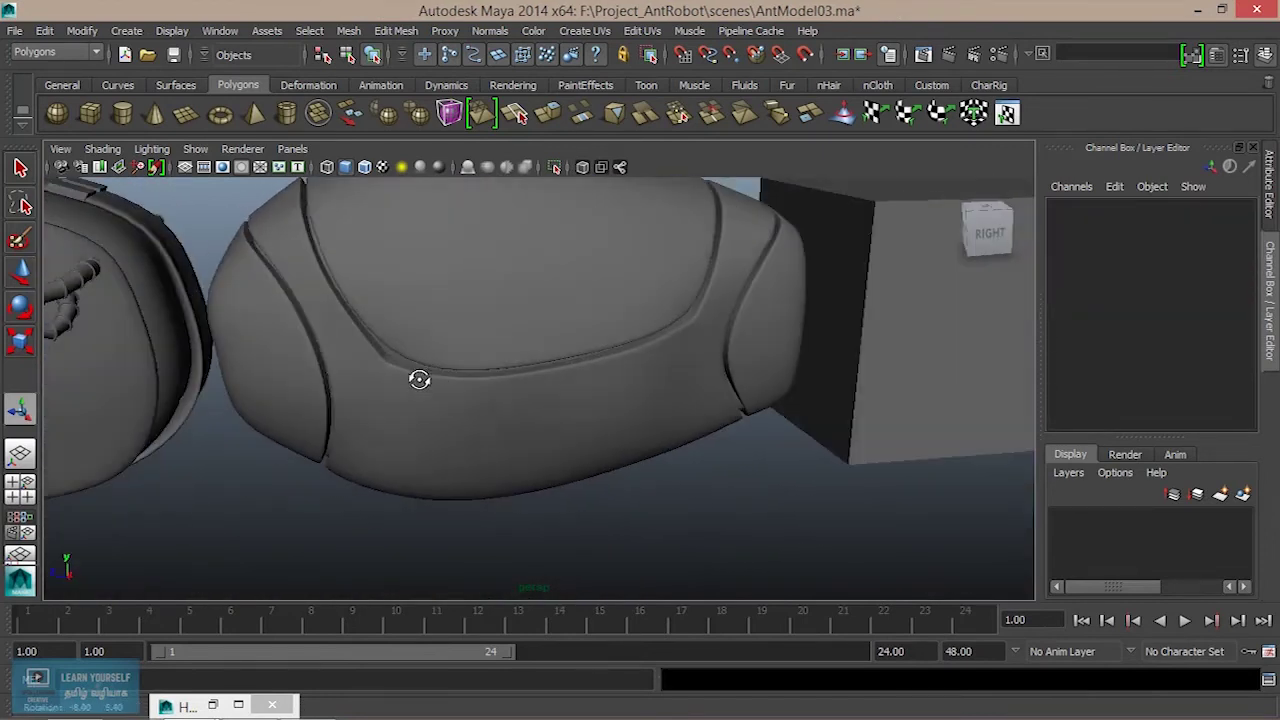
{"action": "scroll", "coordinate": [413, 400], "scroll_direction": "down", "scroll_amount": 4}
{"action": "left_click_drag", "start_coordinate": [409, 423], "coordinate": [563, 366], "text": "alt"}
{"action": "left_click", "coordinate": [563, 366]}
{"action": "left_click_drag", "start_coordinate": [573, 491], "coordinate": [709, 524], "text": "alt"}
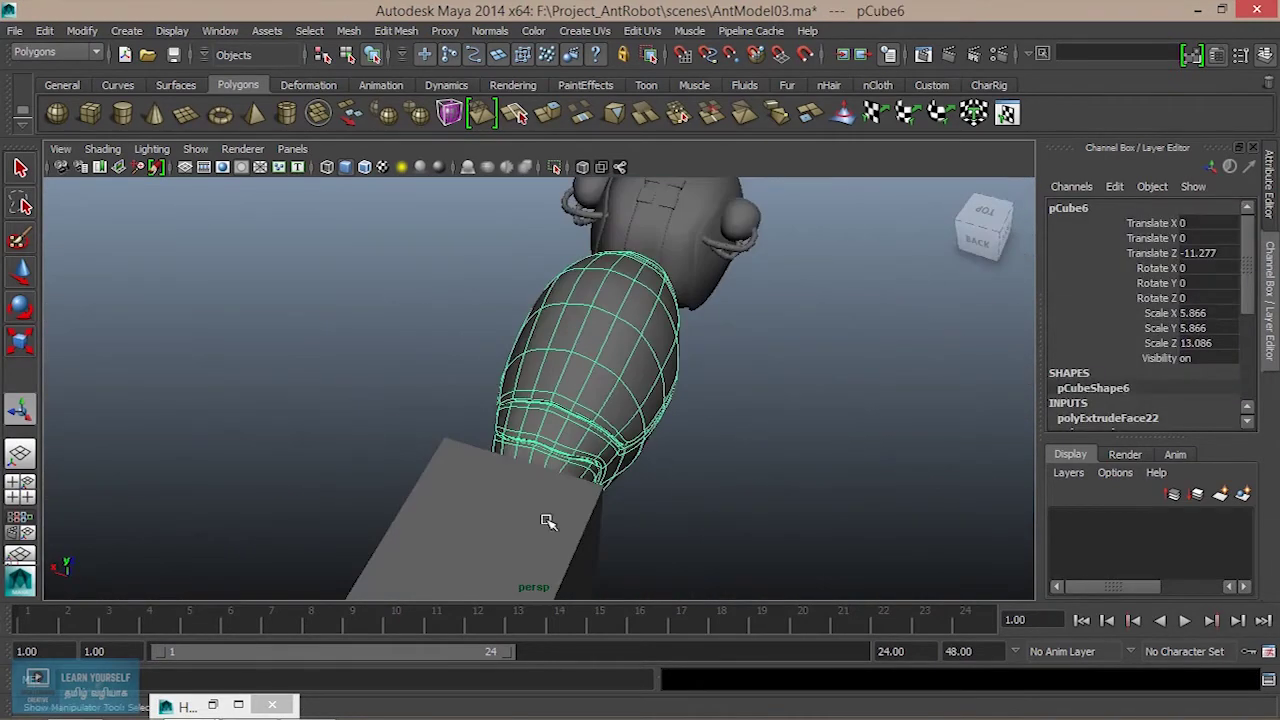
{"action": "left_click_drag", "start_coordinate": [389, 349], "coordinate": [615, 410], "text": "alt"}
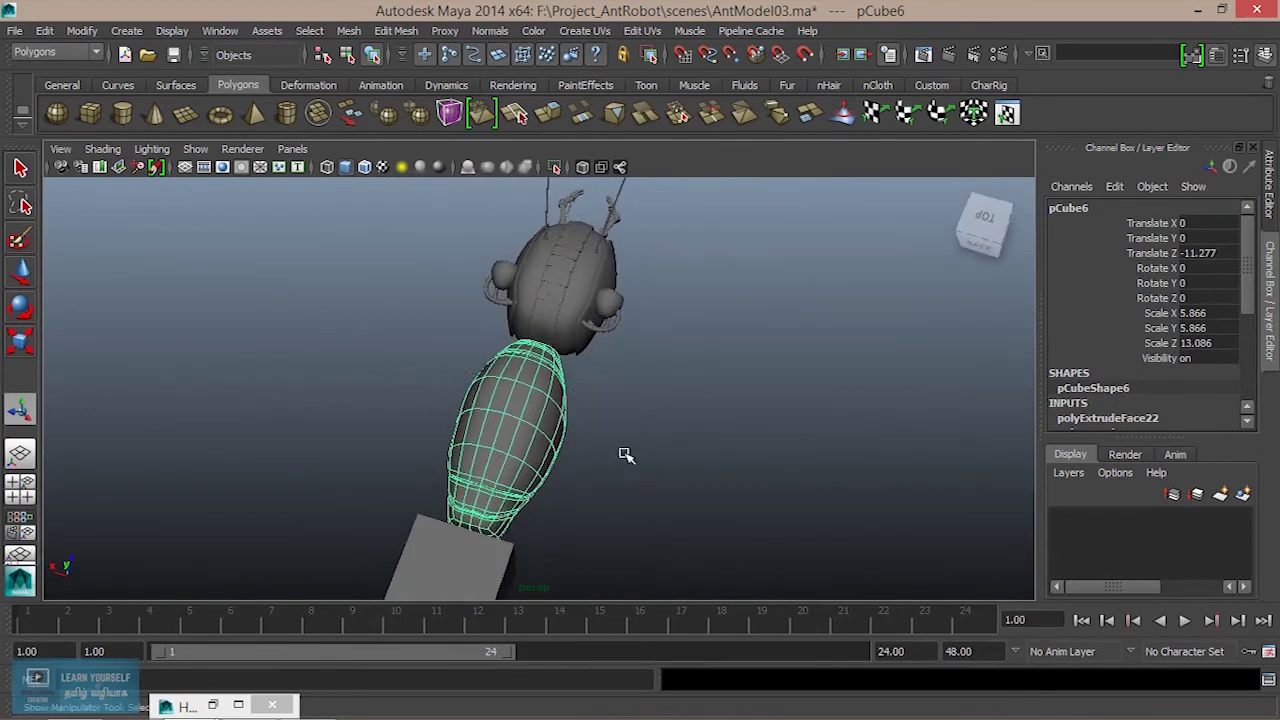
{"action": "left_click_drag", "start_coordinate": [628, 500], "coordinate": [766, 374], "text": "alt"}
{"action": "middle_click_drag", "start_coordinate": [766, 367], "coordinate": [662, 440], "text": "alt"}
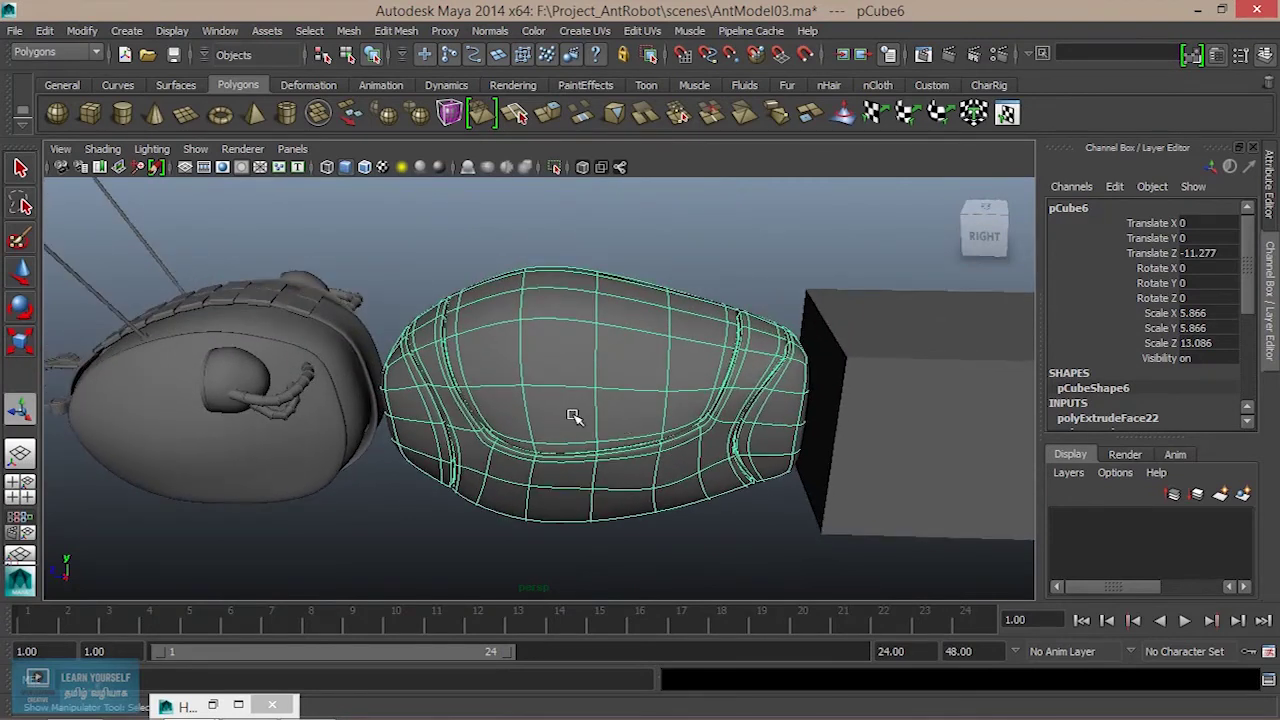